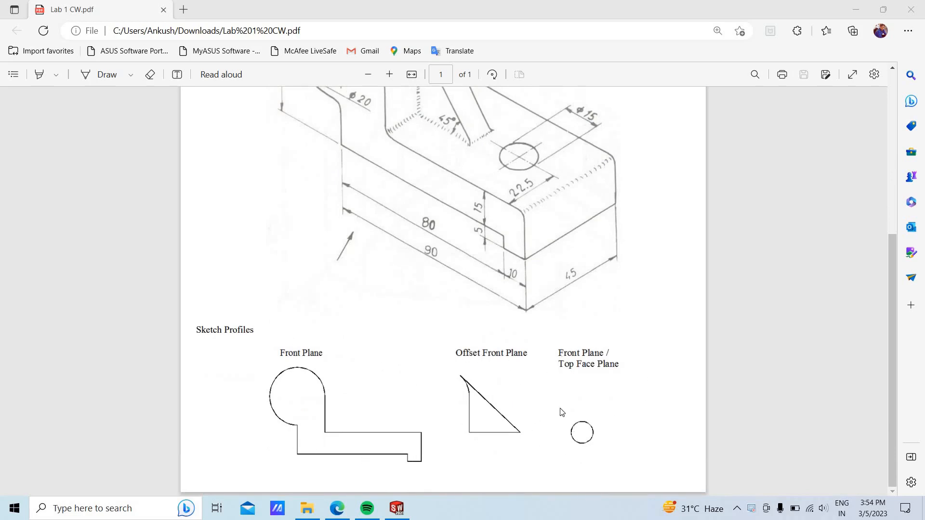
- Review the bracket's pictorial view in the PDF and create a new part document in SOLIDWORKS
scroll(562, 412, up, 5)
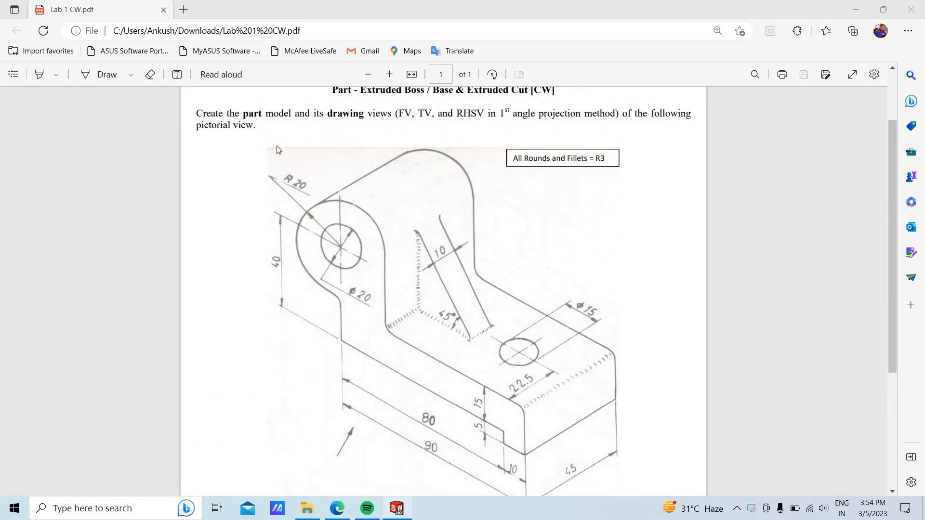
click(406, 514)
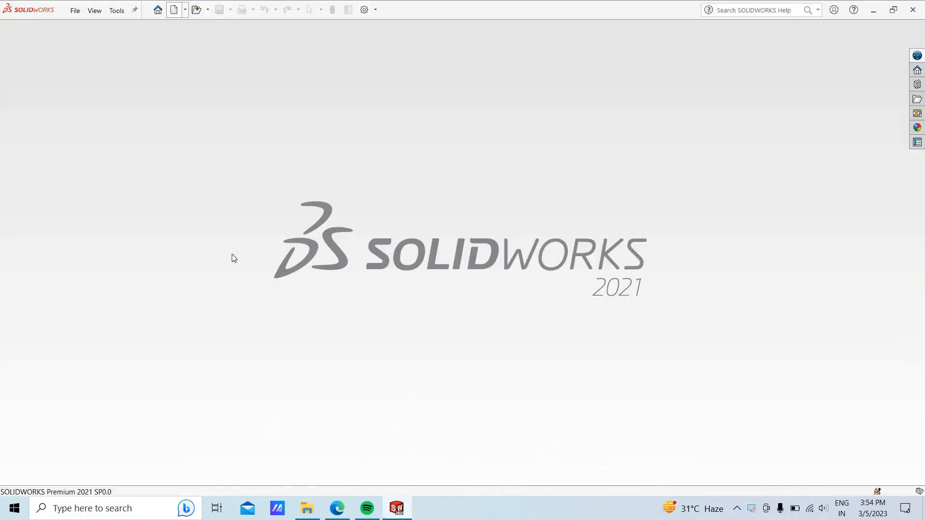
key(ctrl+n)
click(391, 377)
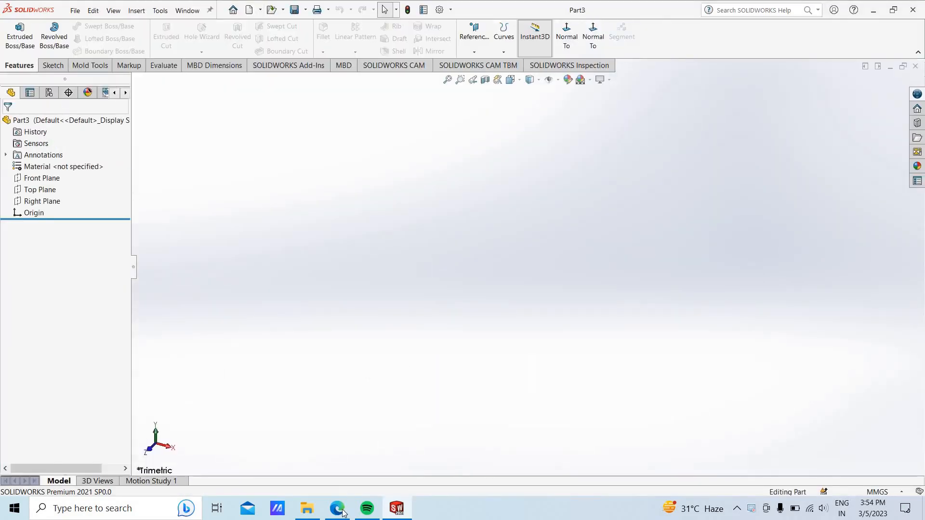
- Check the sketch profiles in the PDF and start a sketch on the Front Plane in SOLIDWORKS
key(alt+Tab)
scroll(357, 360, down, 1)
scroll(357, 361, down, 3)
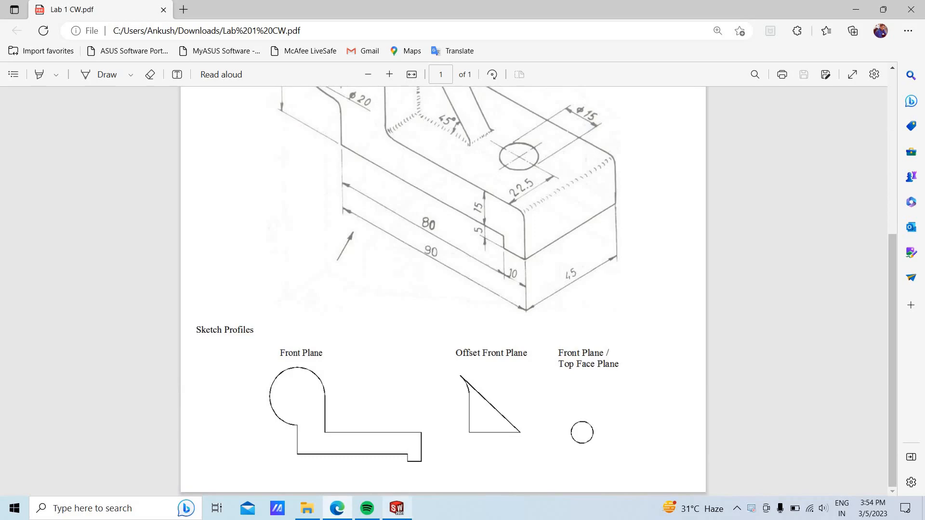
click(397, 509)
click(42, 177)
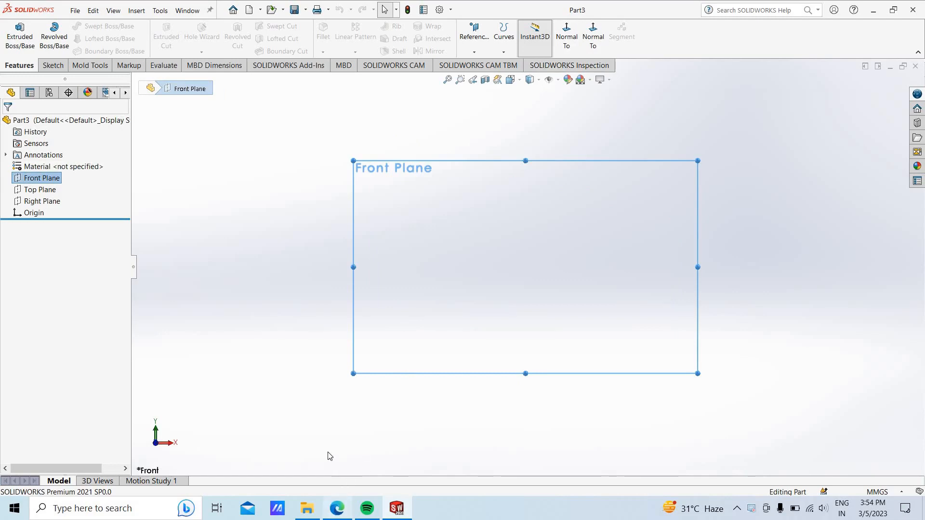
key(alt+Tab)
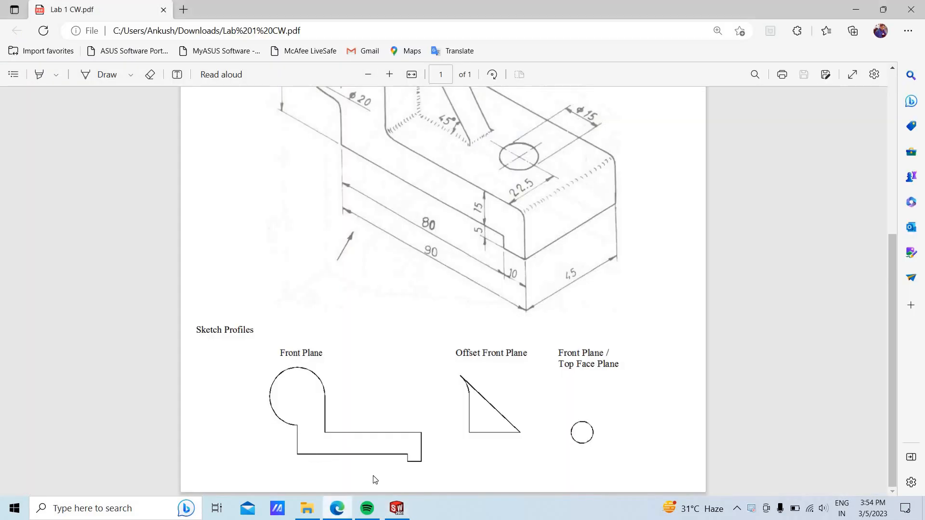
click(397, 516)
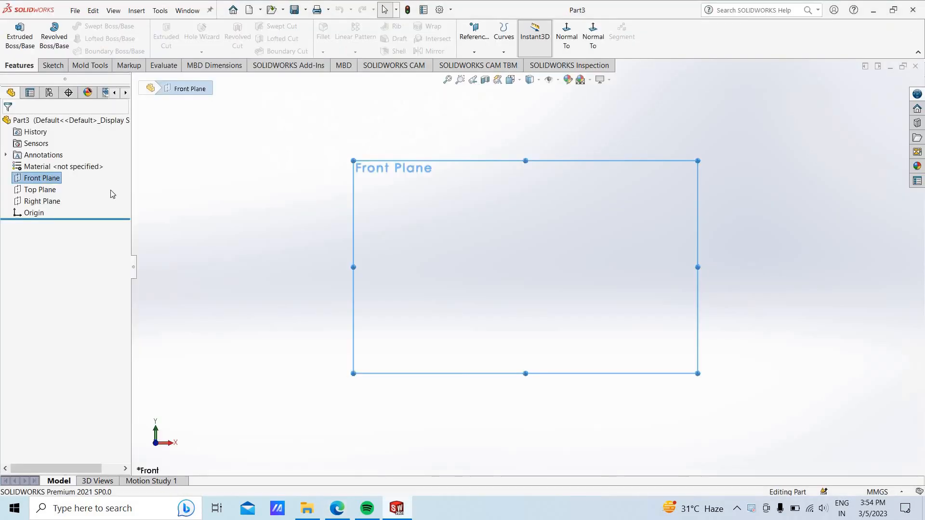
click(53, 65)
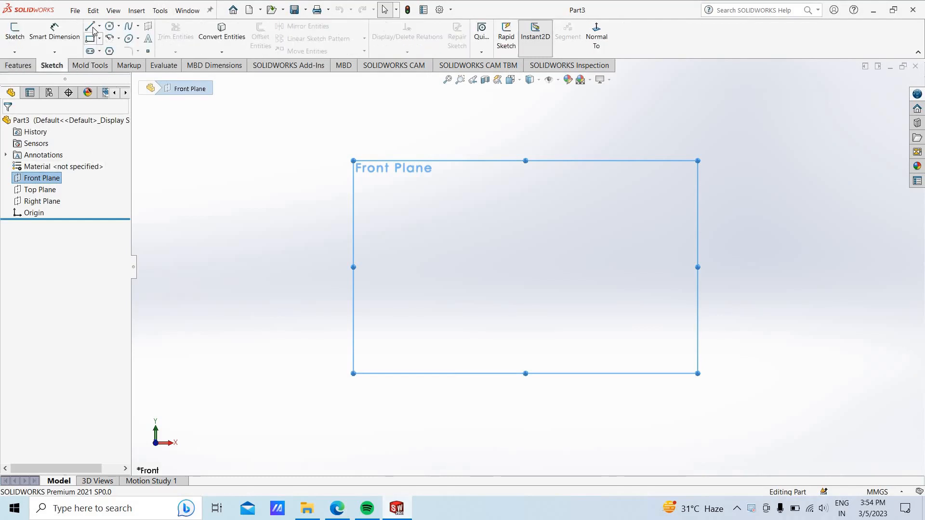
click(15, 31)
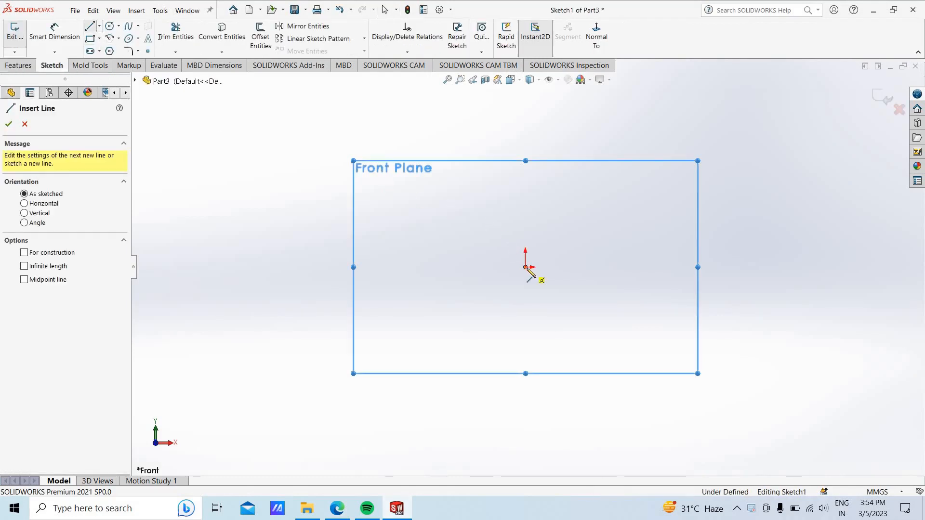
- Sketch an open stepped line profile from the origin, about 67.5 mm long overall, with a downward lip at the far end and an upright line above the base
click(525, 267)
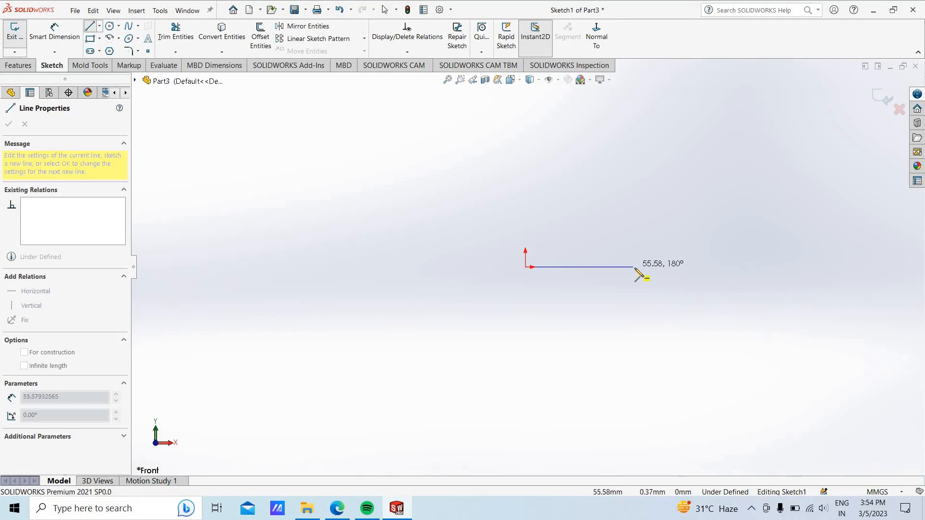
click(634, 267)
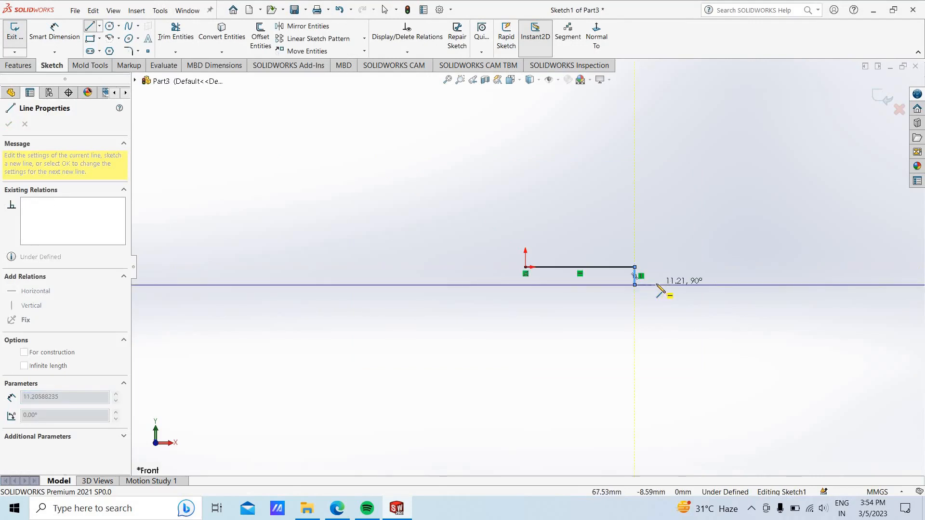
click(657, 285)
click(656, 241)
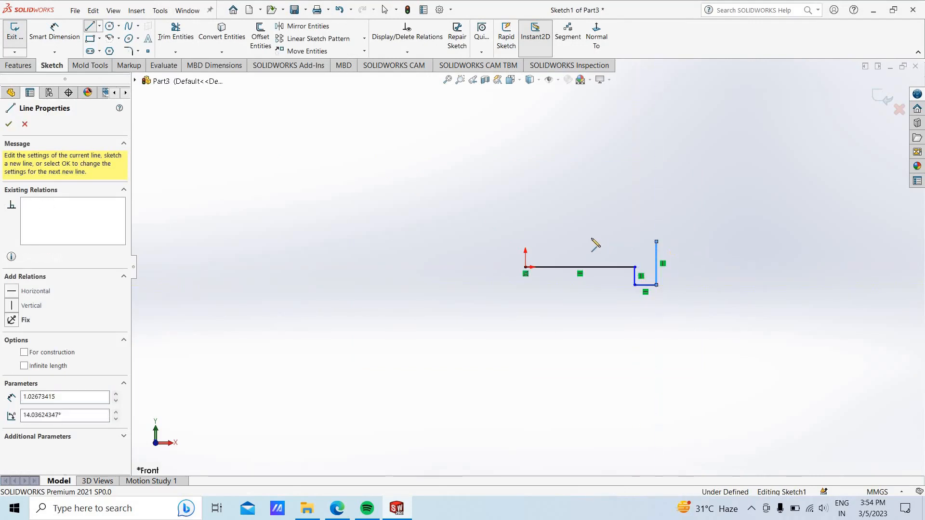
click(550, 241)
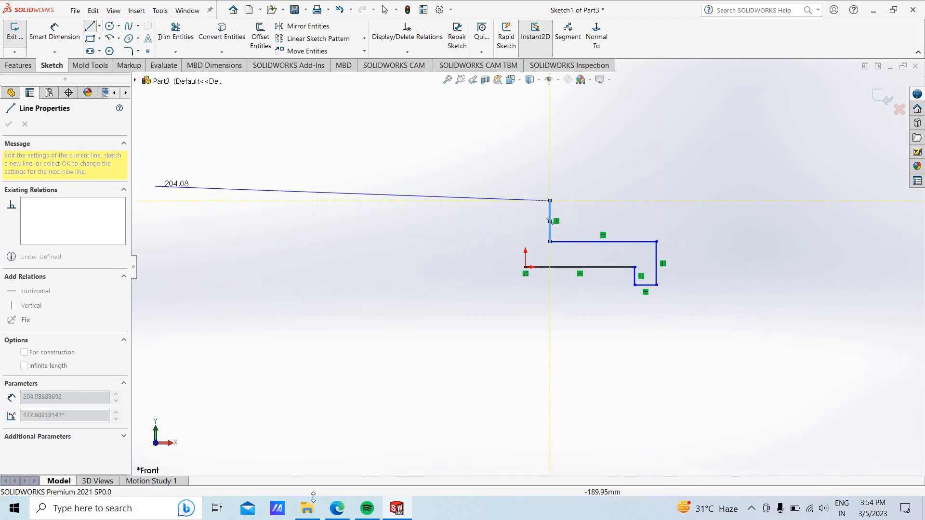
click(337, 514)
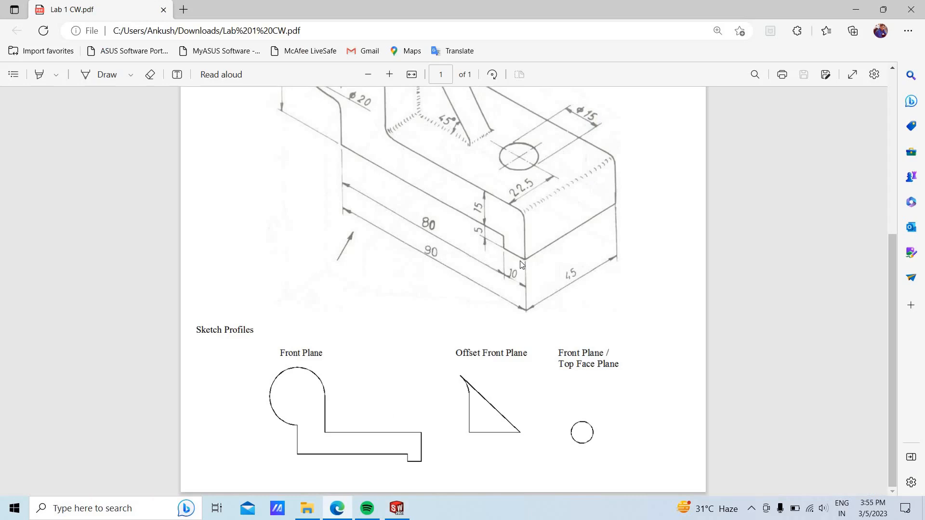
click(396, 509)
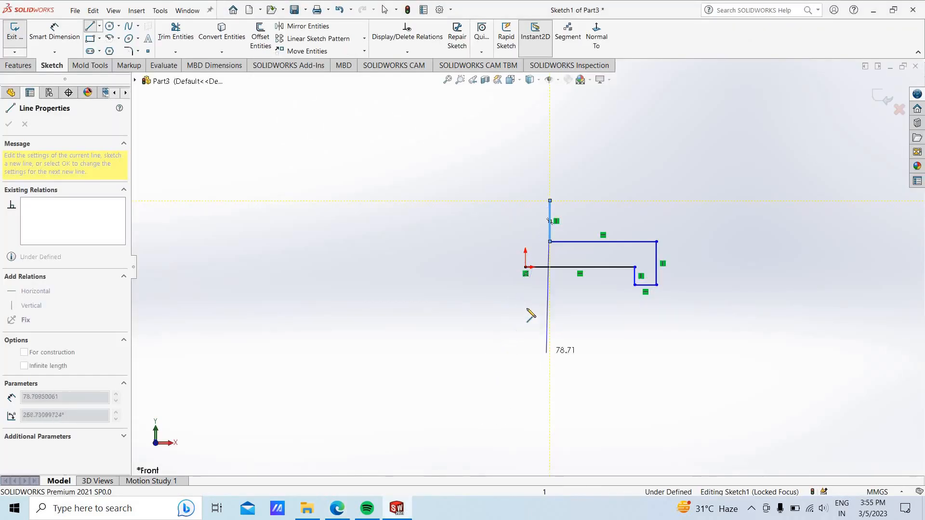
right_click(494, 259)
key(Escape)
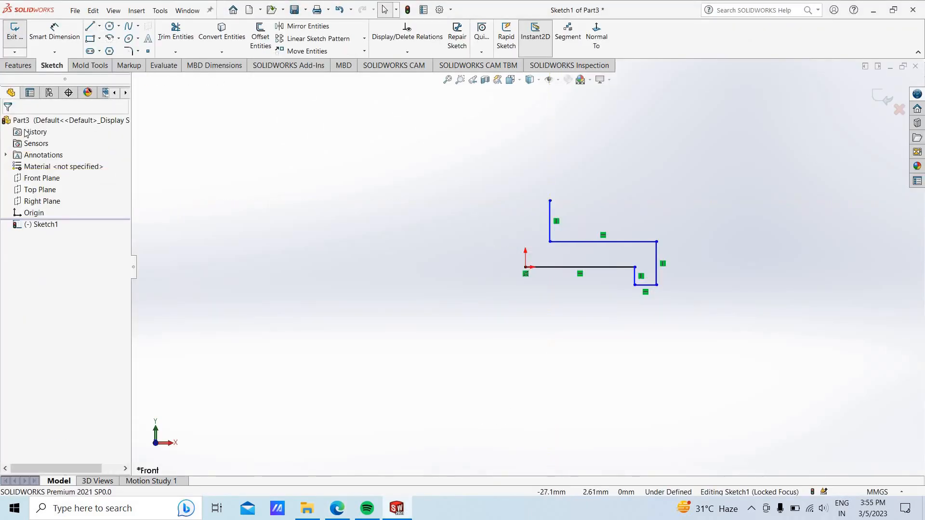
- Dimension the distance from the origin to the profile's far vertical line as 90 mm
click(63, 37)
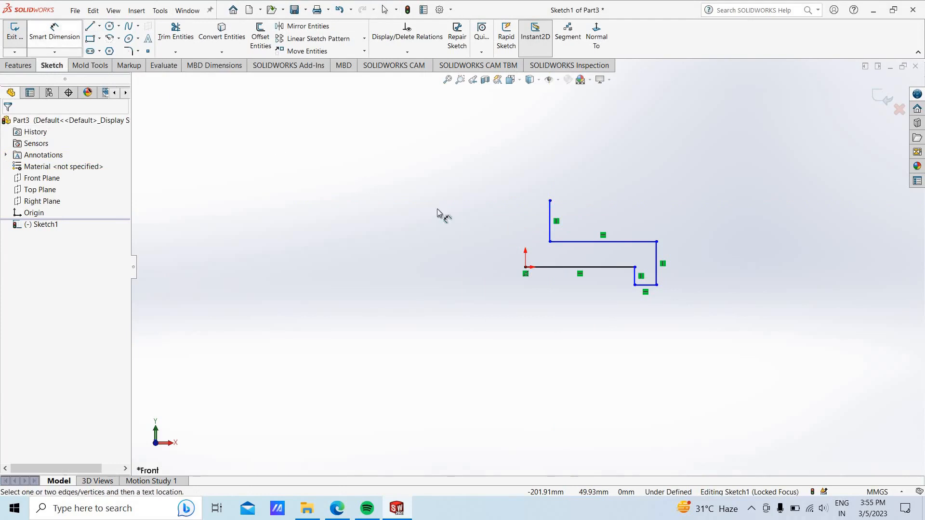
click(526, 268)
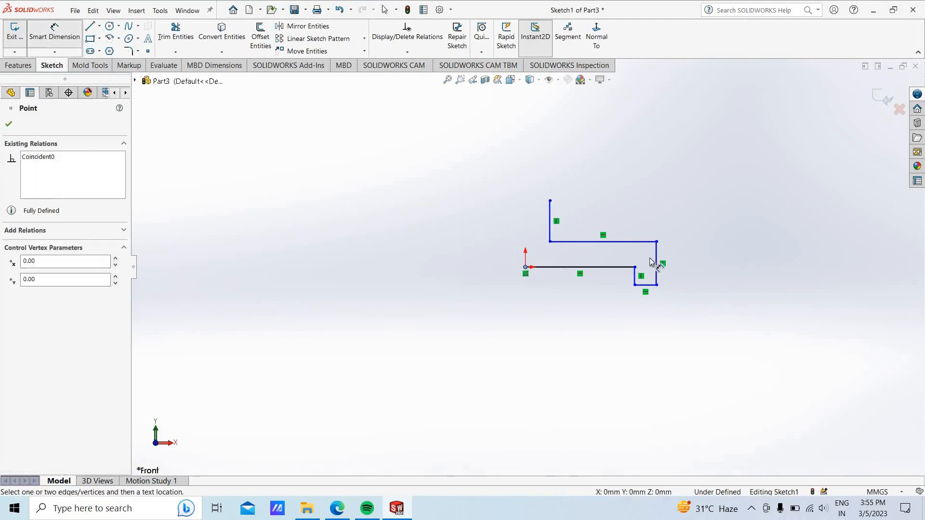
click(656, 270)
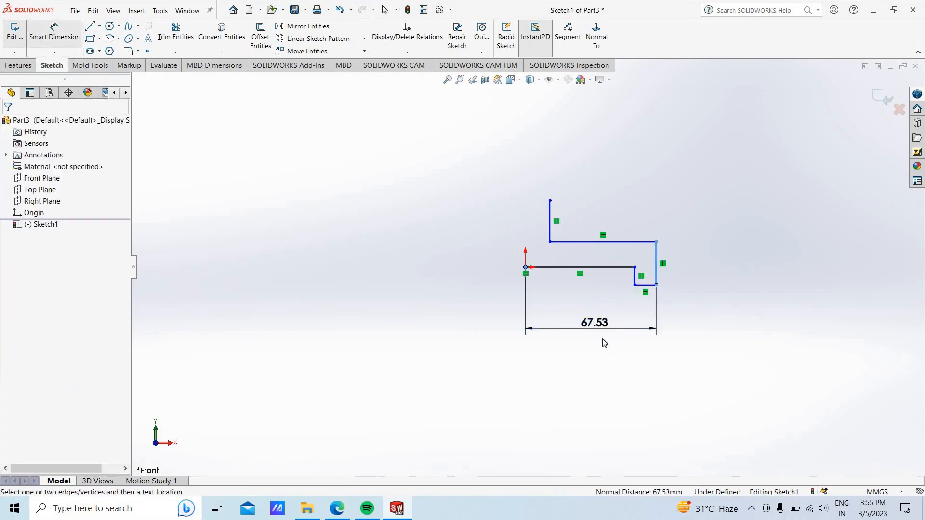
click(602, 337)
text(90)
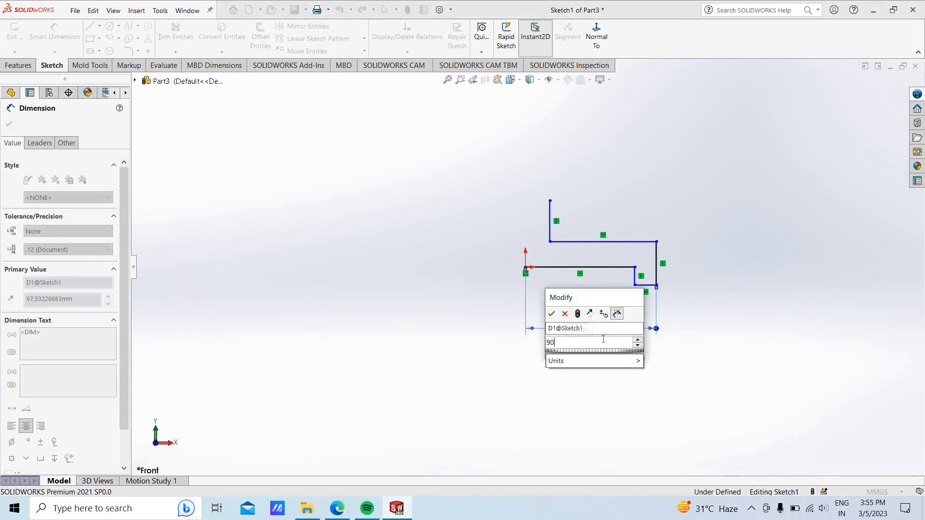
key(Return)
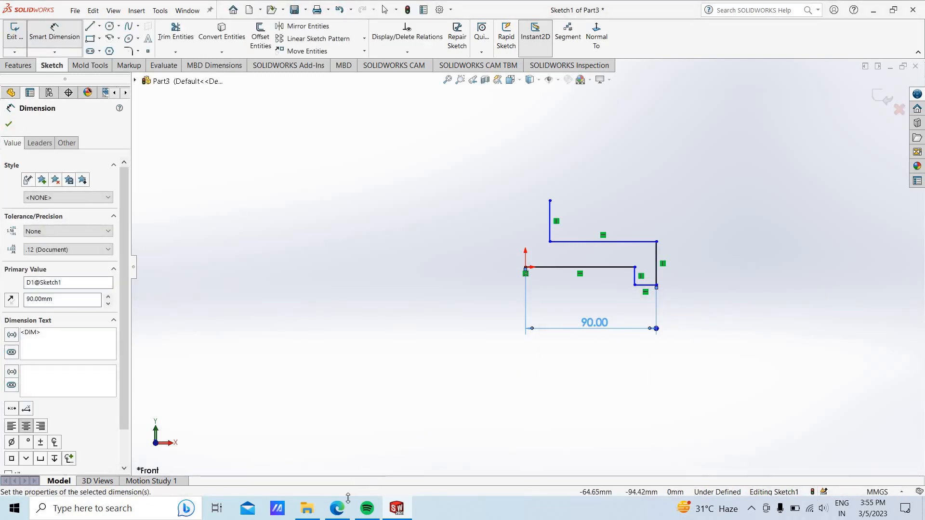
- Check the lip width in the PDF drawing and dimension the lip at the profile's end as 10 mm wide
click(348, 509)
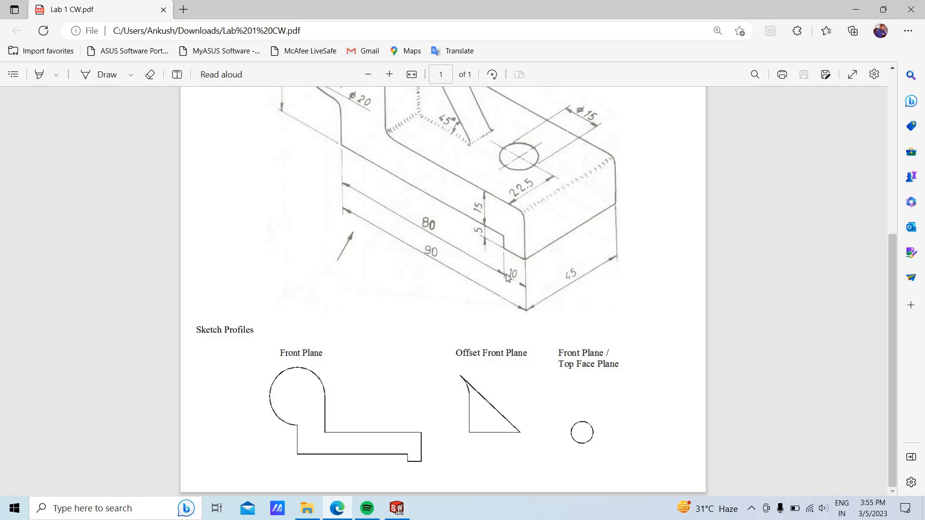
click(397, 508)
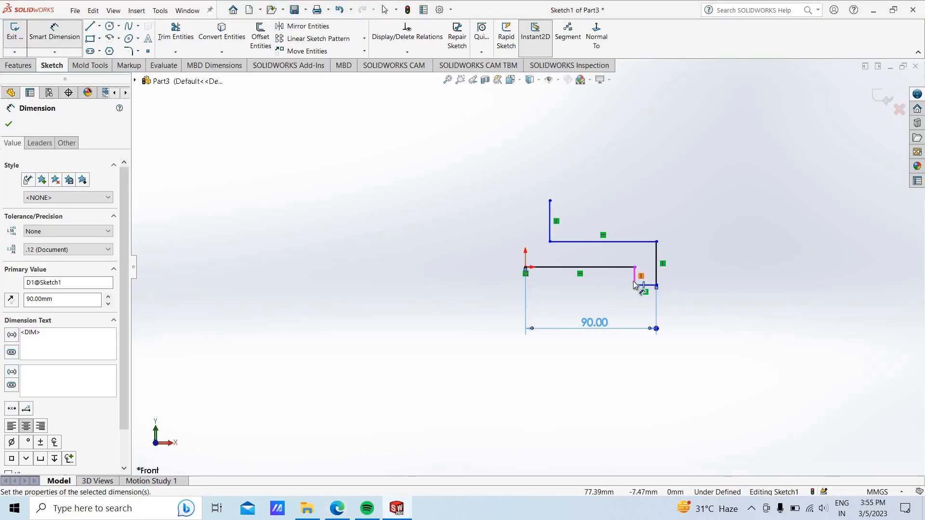
click(654, 274)
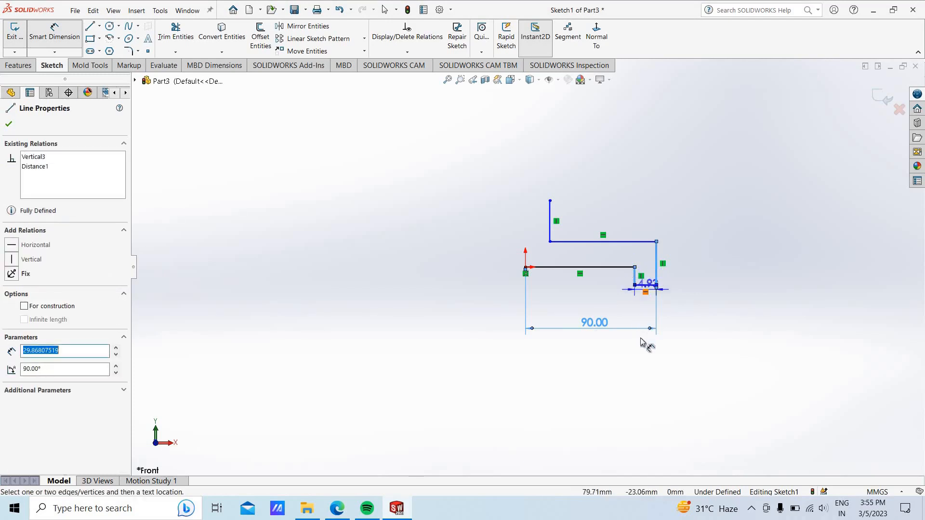
click(648, 356)
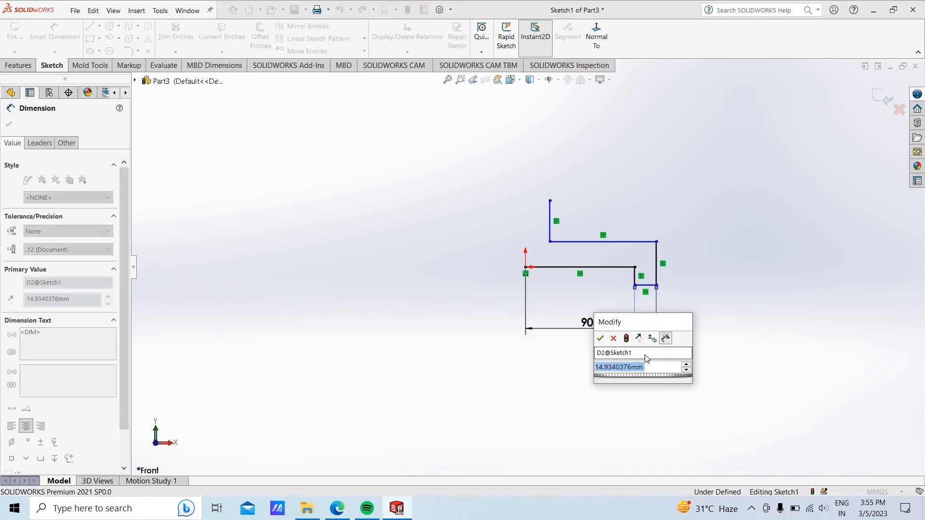
key(BackSpace)
text(10)
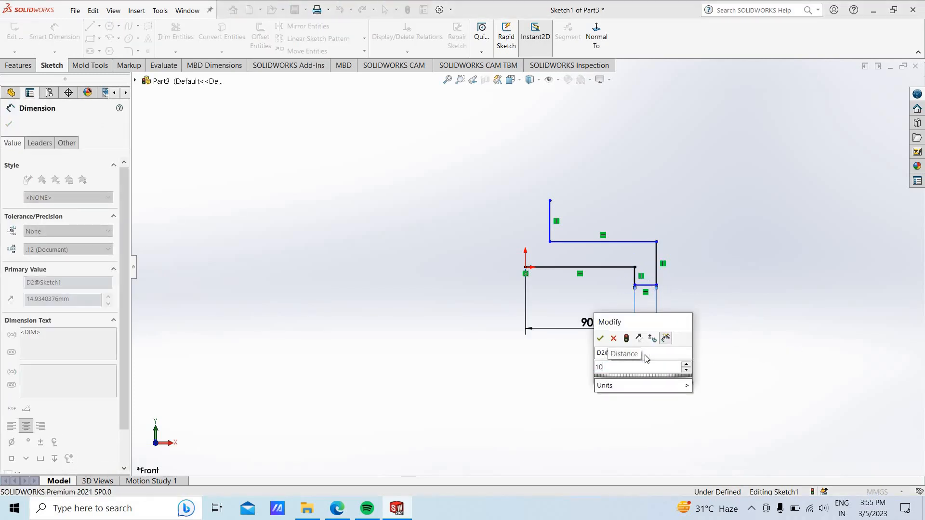
key(Return)
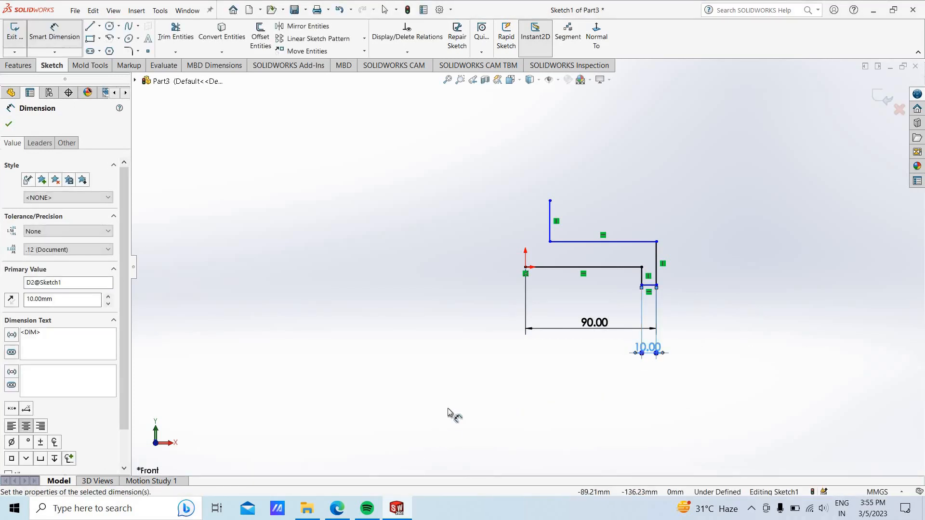
- Check the base thickness in the PDF drawing and set the distance between the two long horizontal lines to 15 mm
key(alt+Tab)
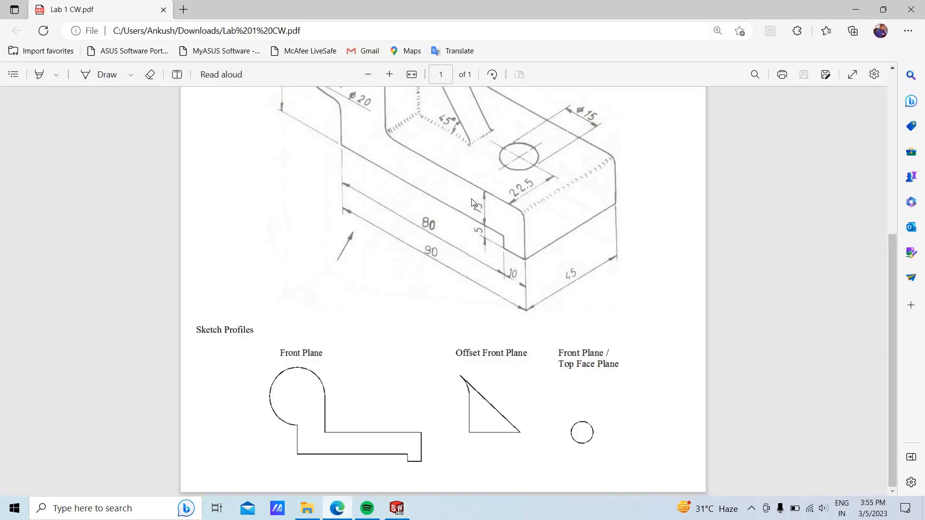
click(406, 511)
click(631, 267)
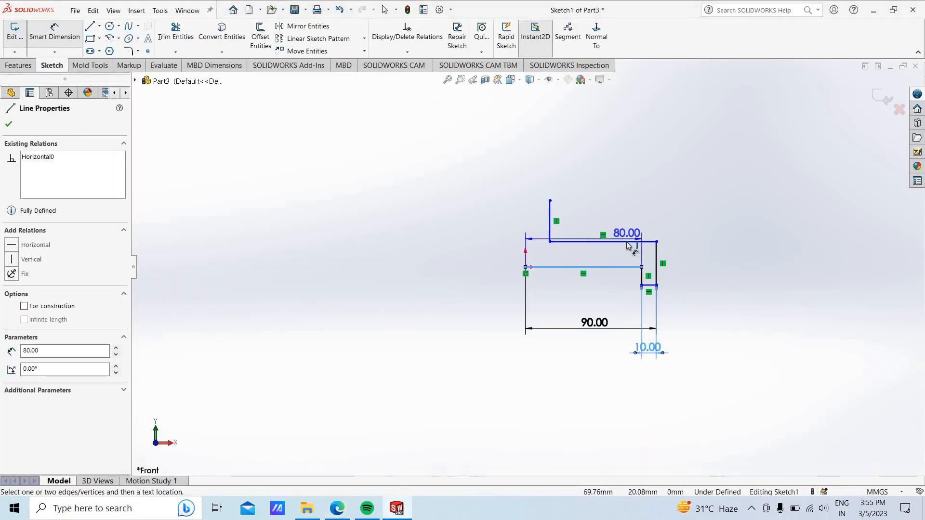
click(631, 242)
click(699, 255)
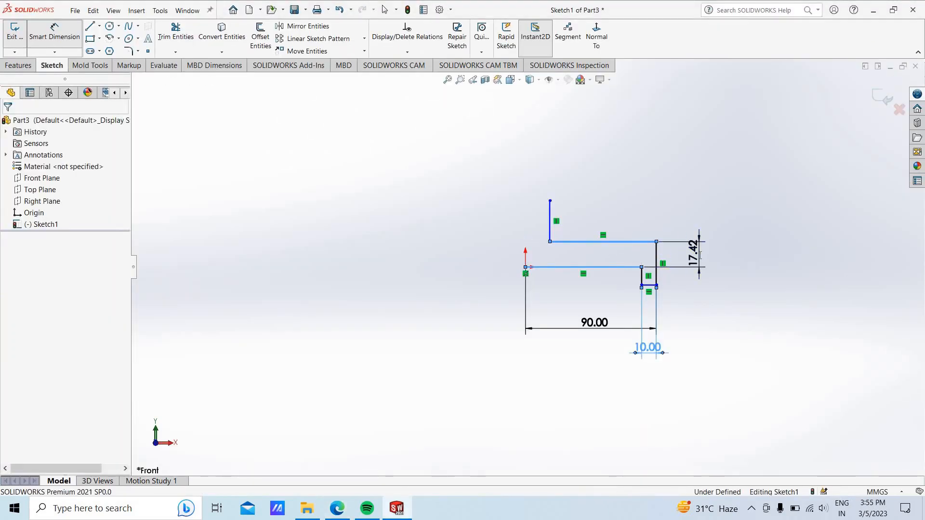
text(15)
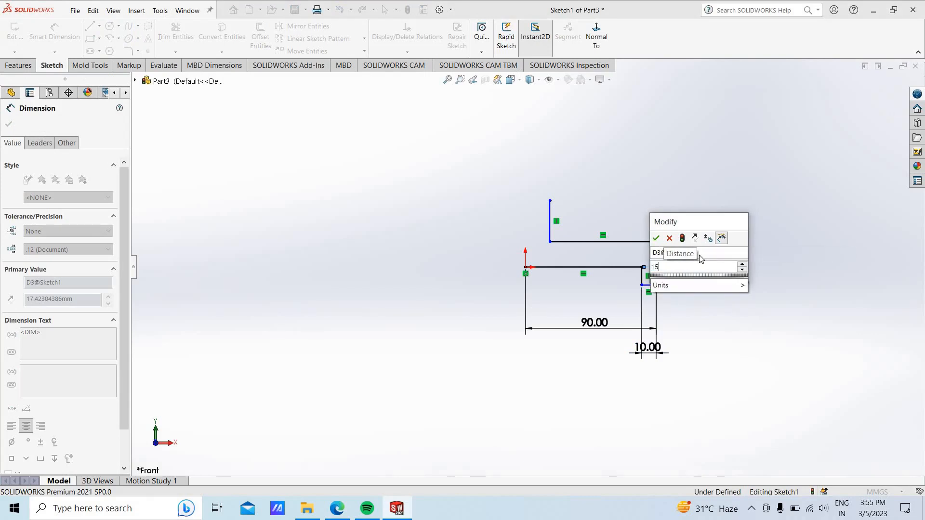
key(Return)
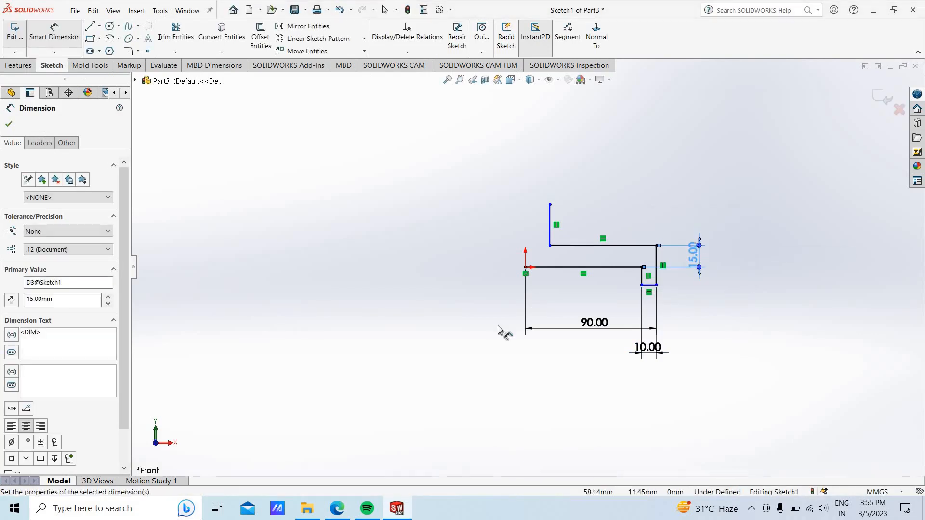
- Check the boss dimensions in the PDF drawing and sketch two concentric circles about 43 mm above the origin, radii about 10.8 and 20 mm
key(alt+Tab)
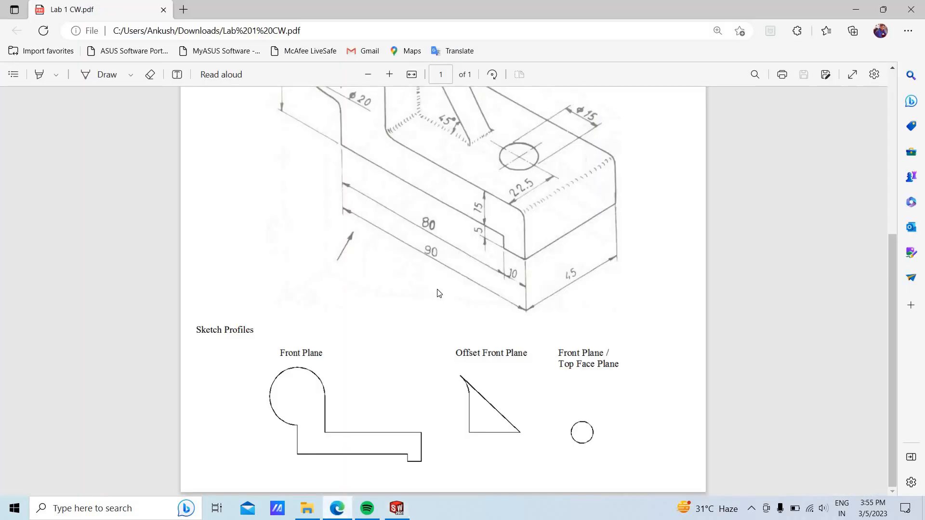
scroll(439, 293, up, 5)
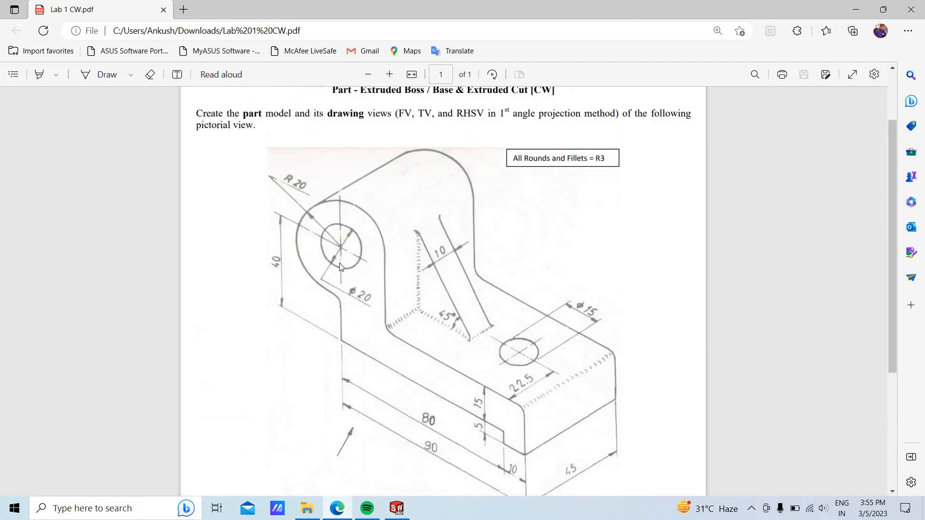
key(alt+Tab)
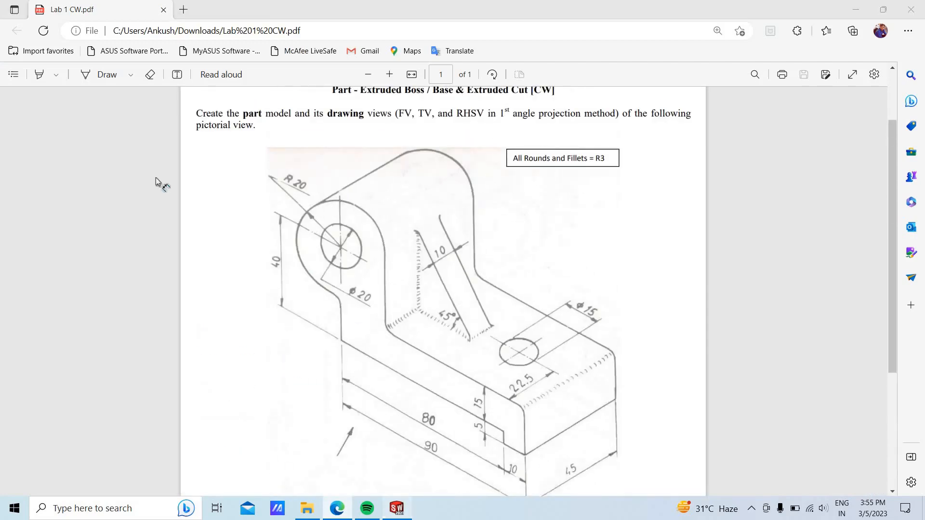
click(10, 125)
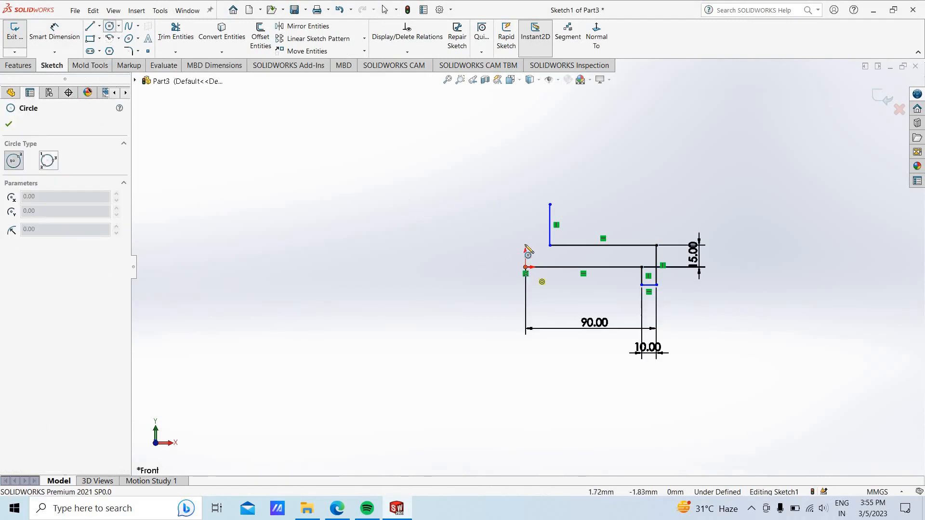
click(525, 205)
click(538, 213)
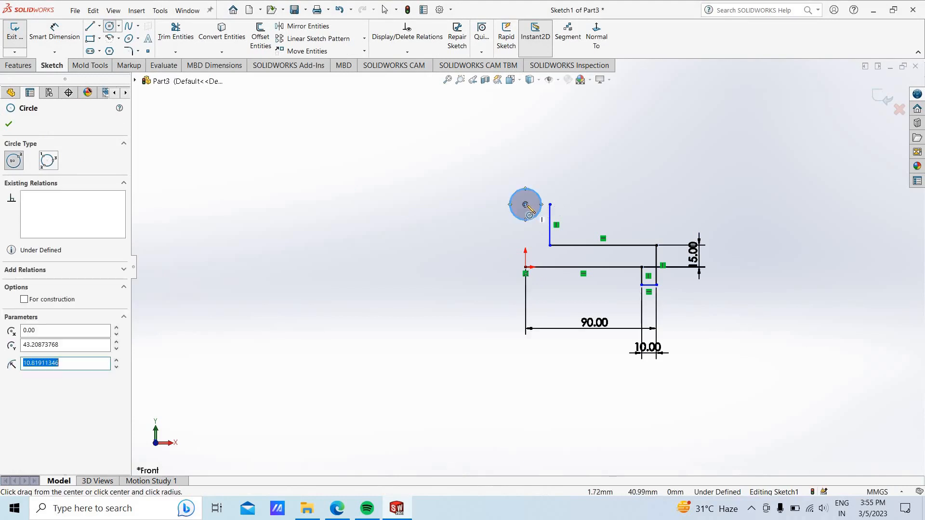
click(526, 204)
click(536, 232)
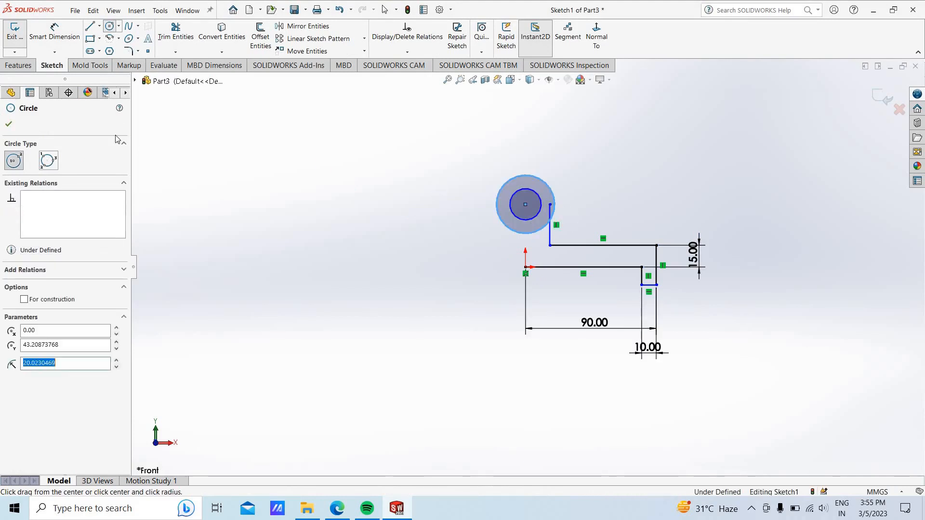
- Dimension the inner circle's diameter as 20 mm
click(54, 31)
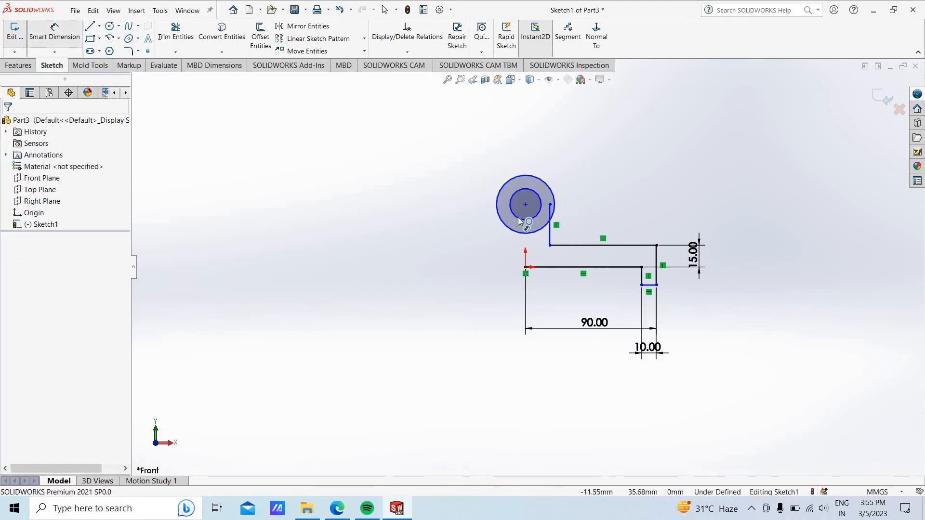
click(520, 221)
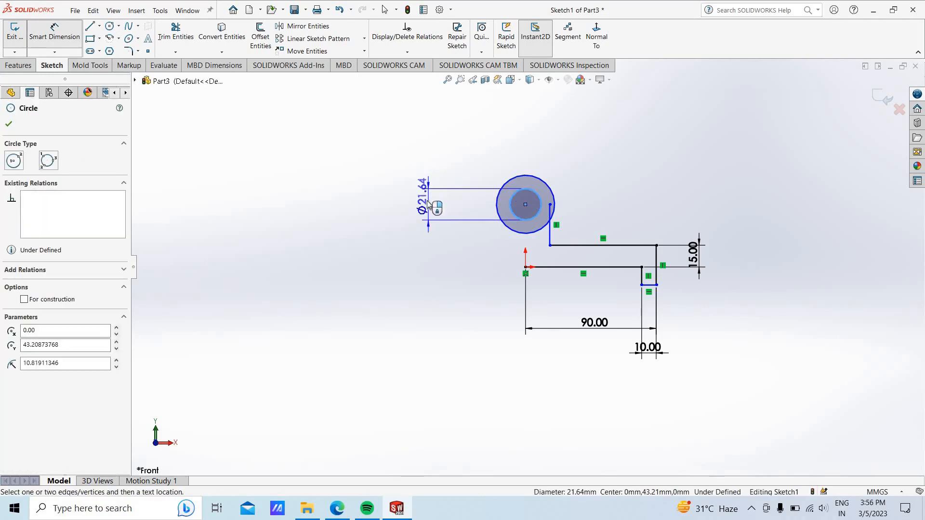
click(427, 205)
text(2)
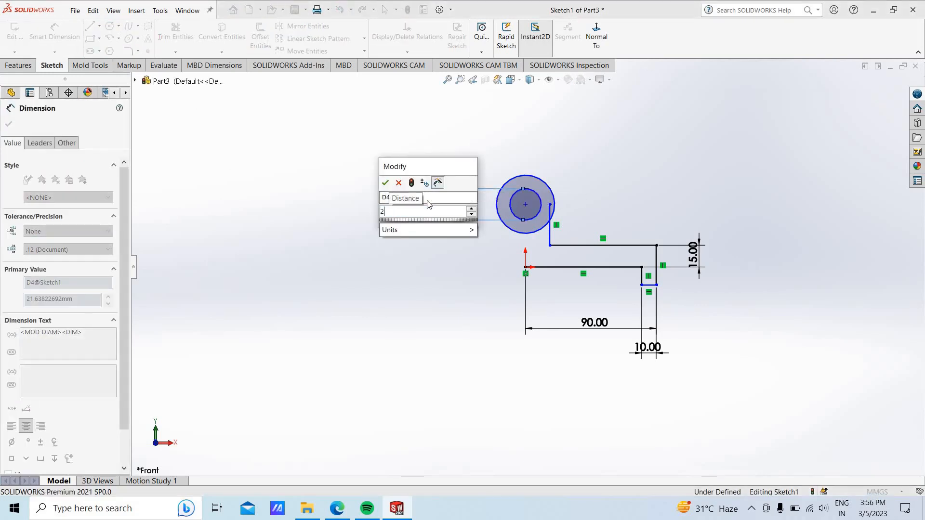
text(0)
key(Return)
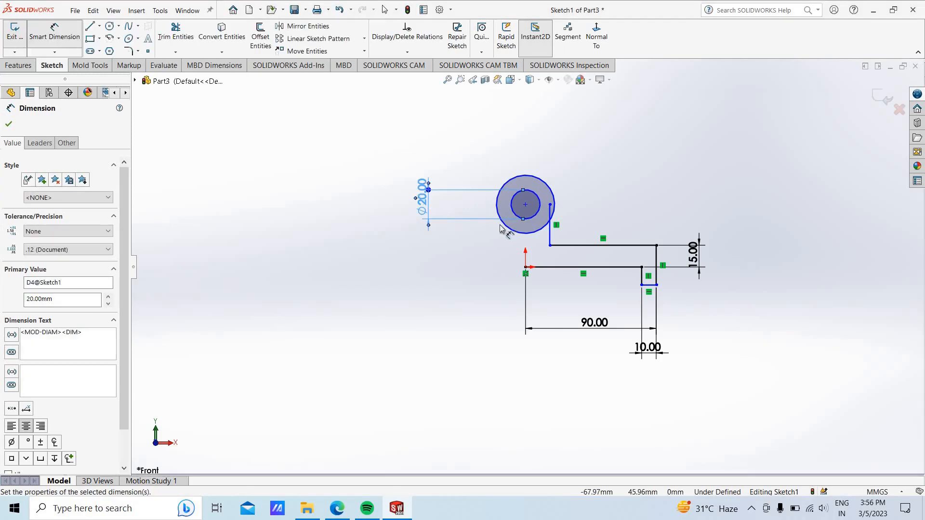
- Dimension the outer circle's diameter as 40 mm and finish dimensioning
click(499, 223)
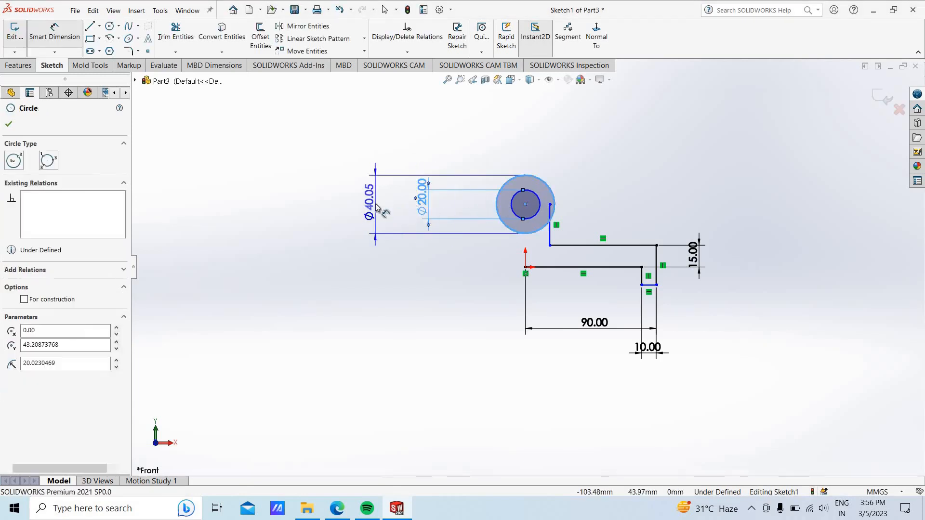
click(376, 212)
key(BackSpace)
text(4)
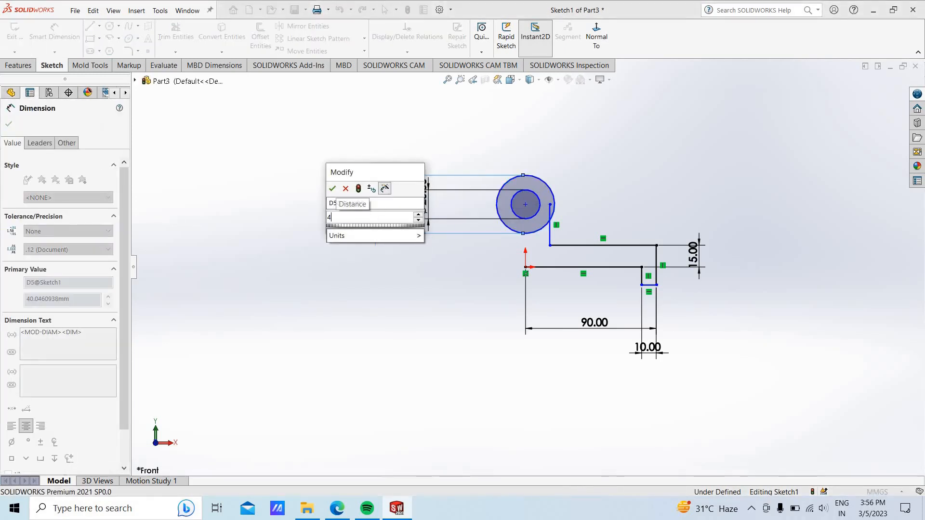
text(0)
key(Return)
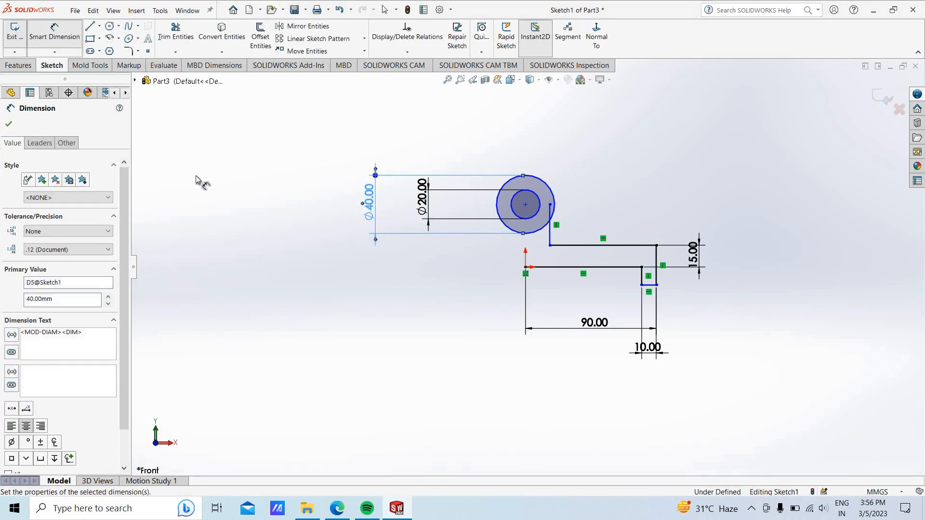
click(10, 125)
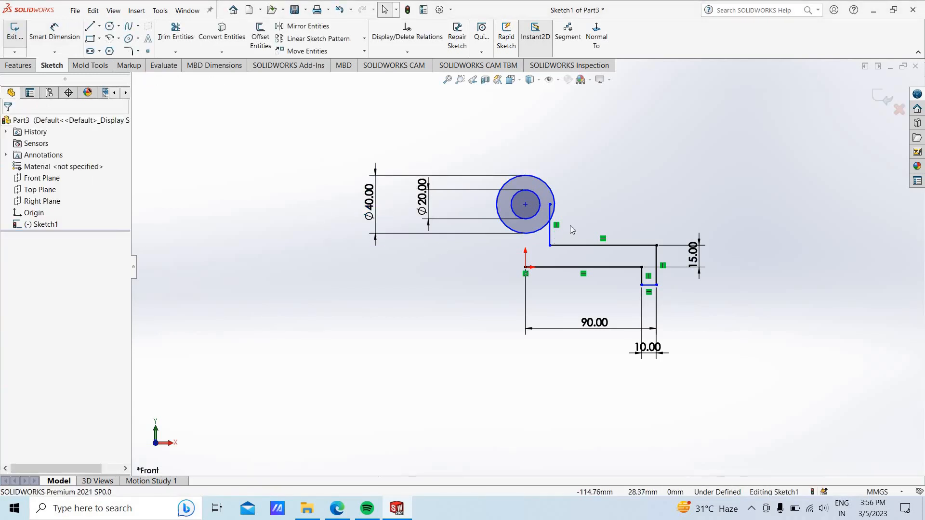
- Add a tangent relation between the outer circle and the upright line above the base
click(551, 233)
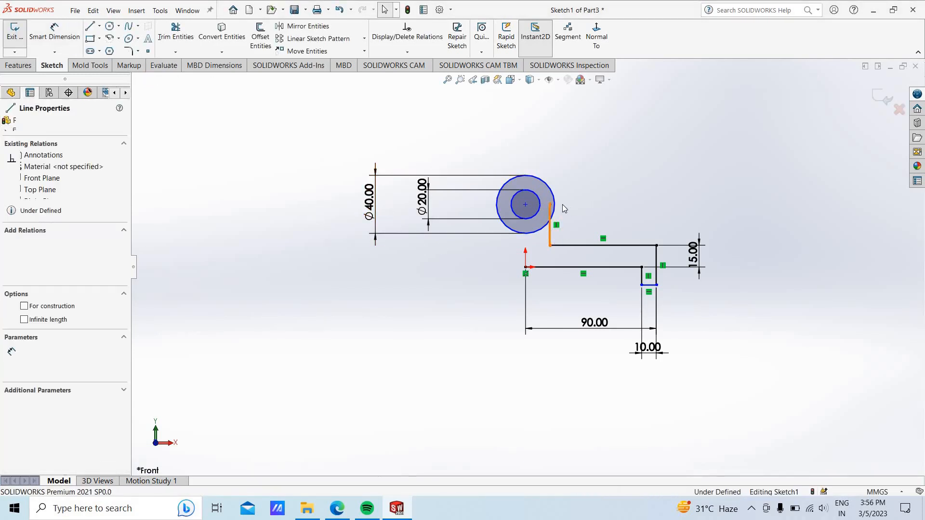
ctrl+click(555, 207)
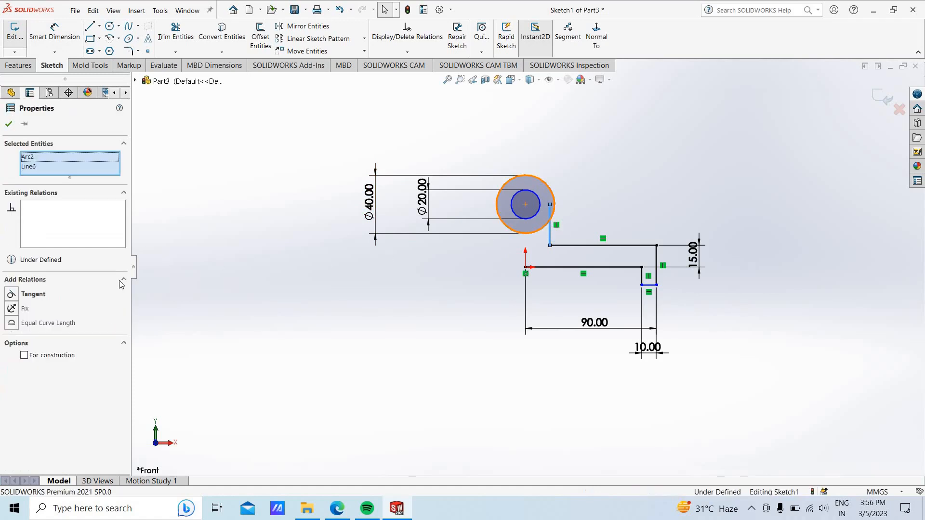
click(33, 294)
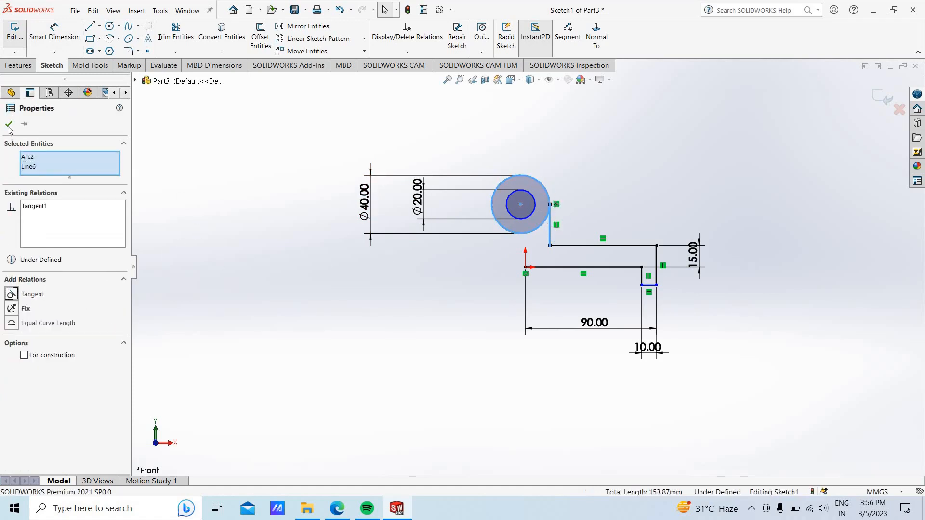
key(Escape)
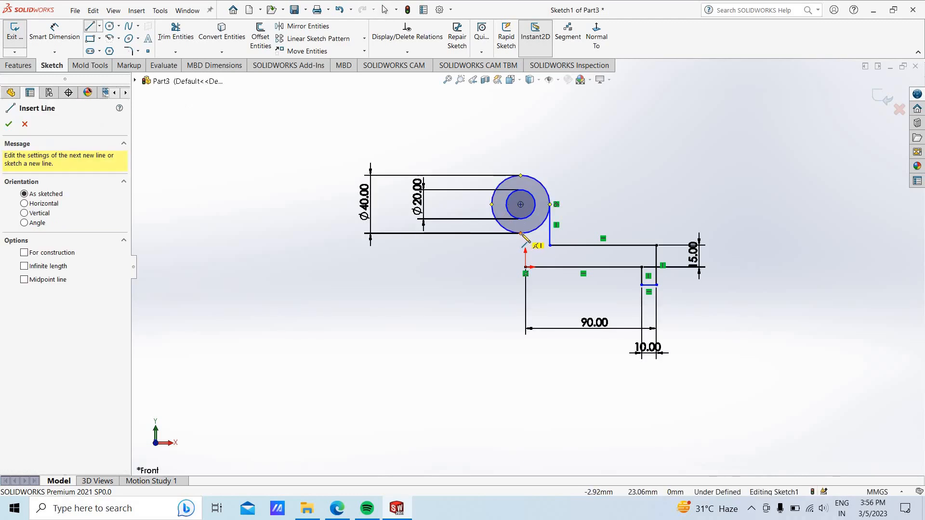
- Draw a line from the outer circle's lowest point to the origin and make it vertical
click(526, 267)
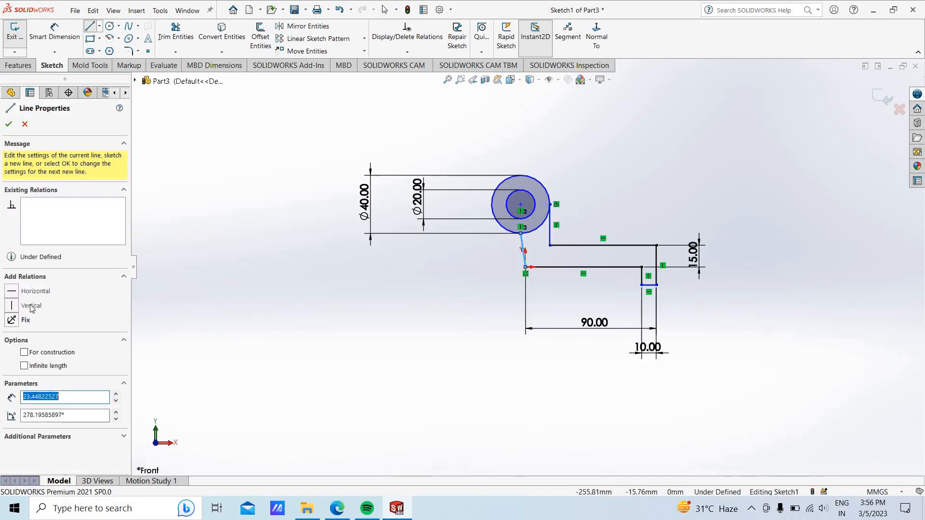
click(31, 309)
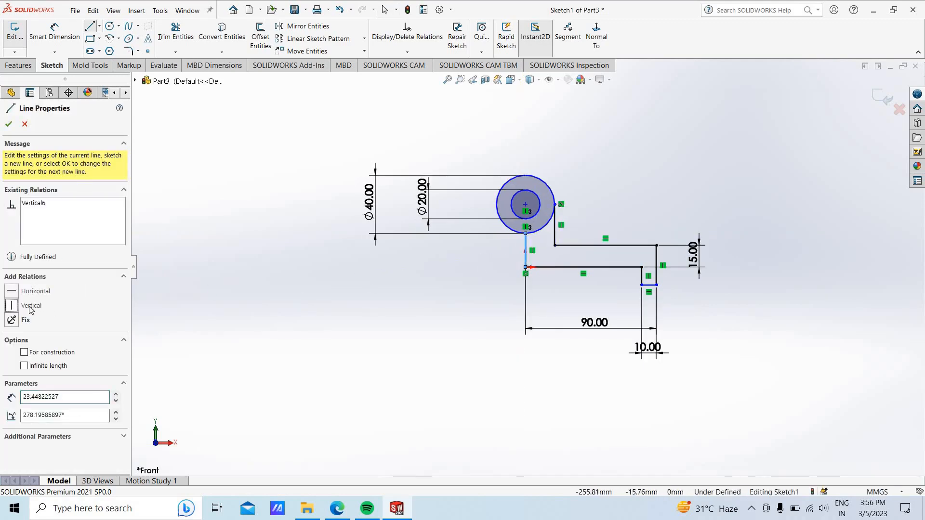
click(9, 126)
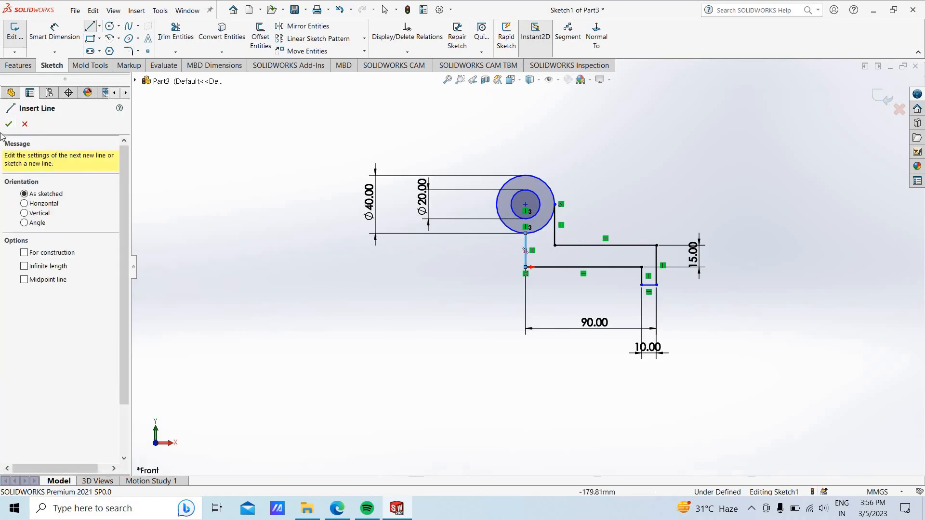
key(Escape)
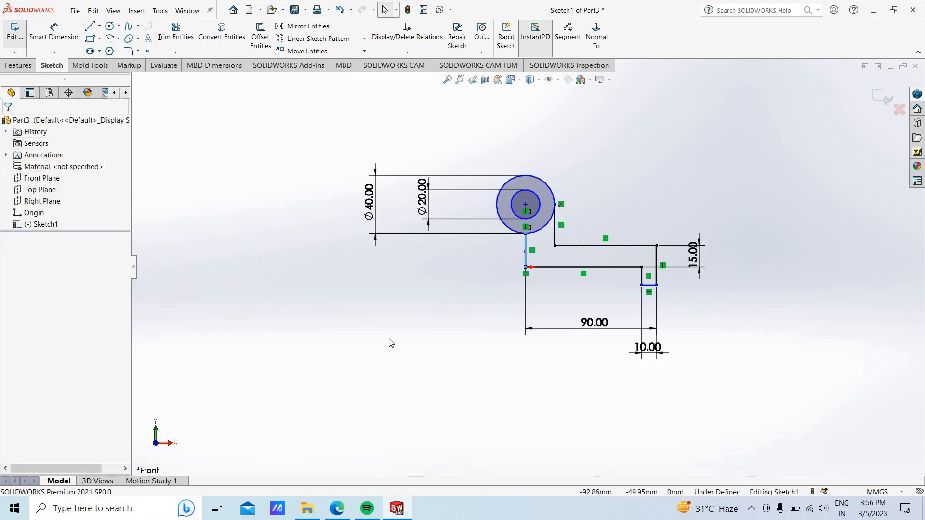
- Check the boss shape in the PDF drawing and trim the outer circle's arc between the two upright lines
click(337, 509)
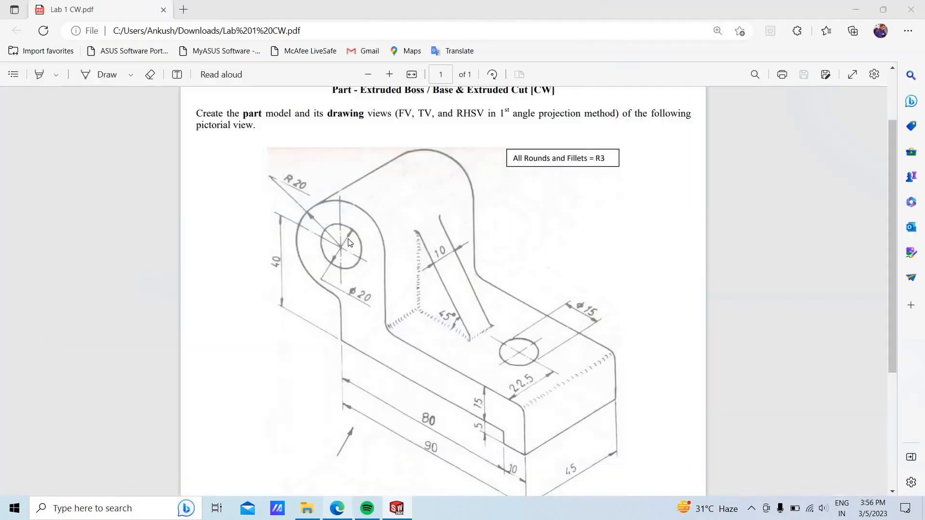
scroll(365, 304, down, 2)
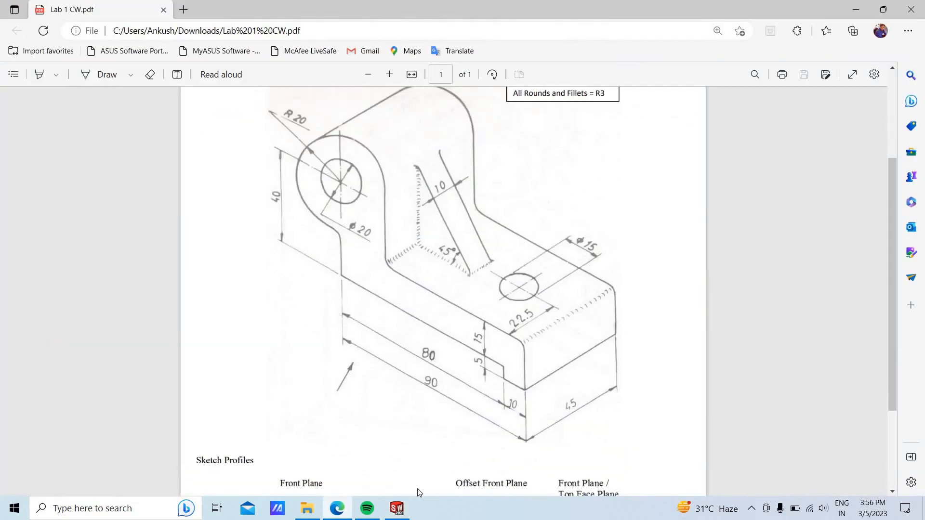
click(402, 512)
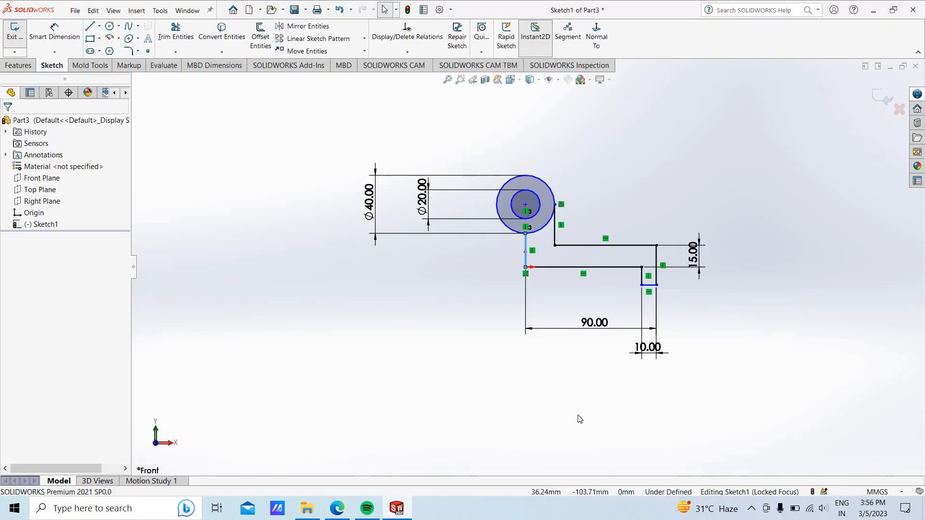
click(174, 39)
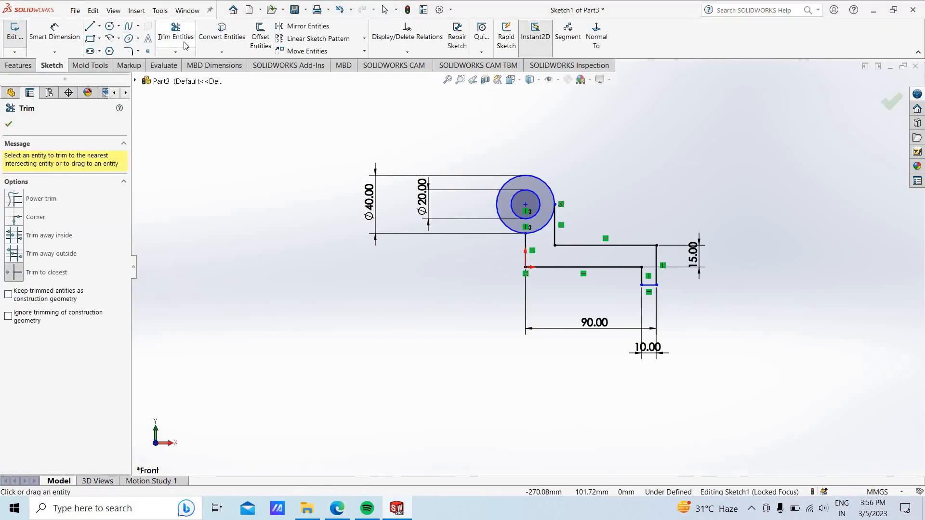
click(537, 232)
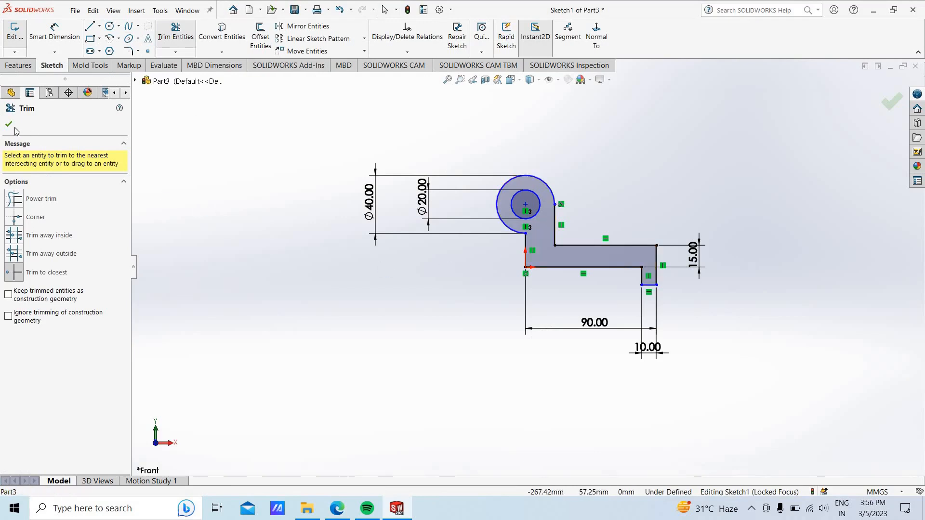
key(Escape)
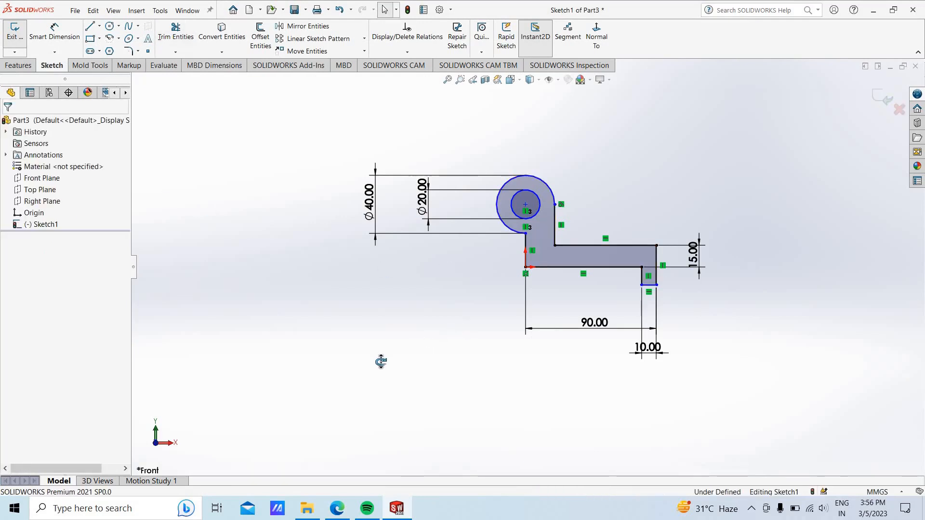
- Start an Extruded Boss/Base from the bracket profile with the Mid Plane end condition
mouse_move(380, 362)
middle_down()
mouse_move(429, 364)
mouse_move(244, 254)
middle_up()
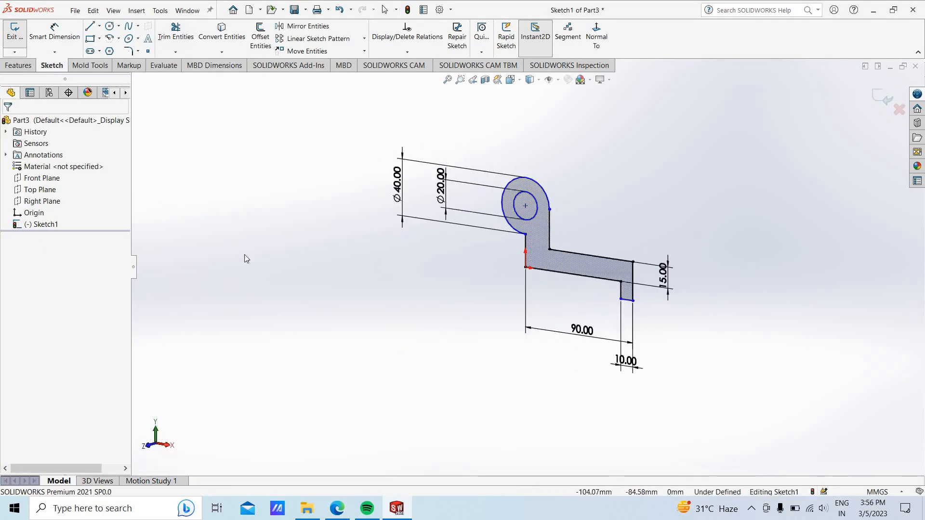
click(26, 69)
click(20, 36)
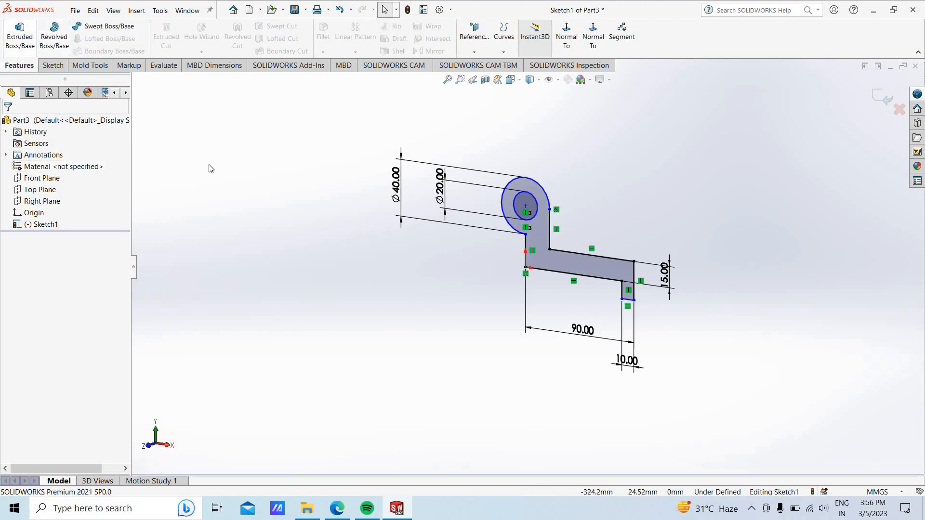
click(72, 195)
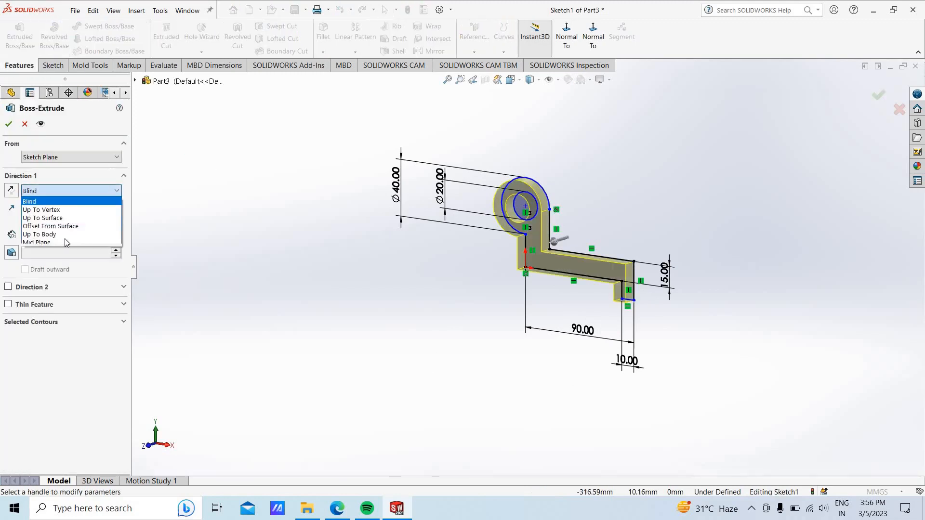
click(99, 244)
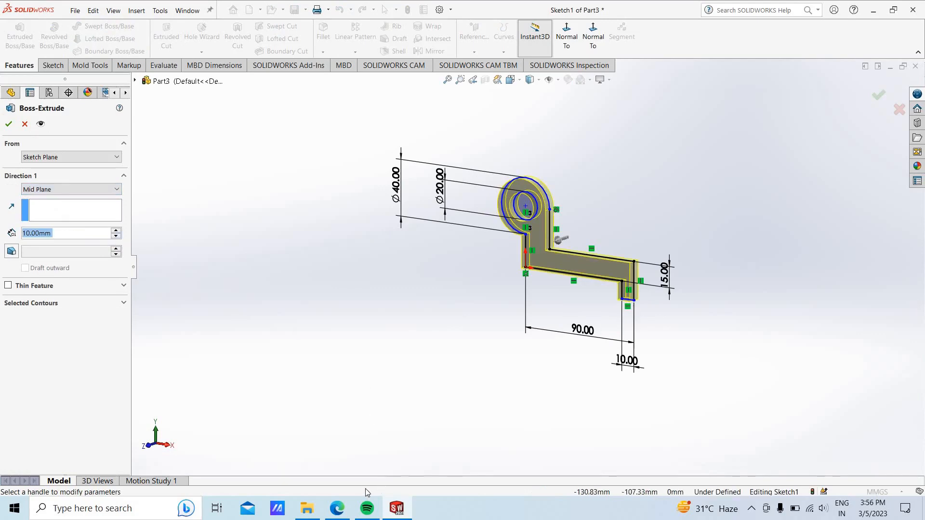
- Check the bracket's width in the Lab 1 CW PDF drawing and complete the mid-plane extrusion with a depth of 45 mm
click(342, 505)
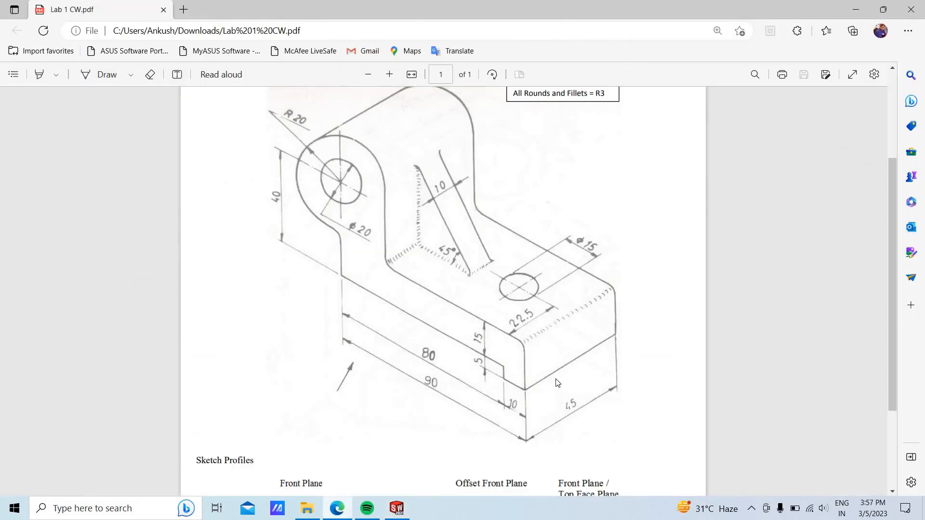
click(403, 514)
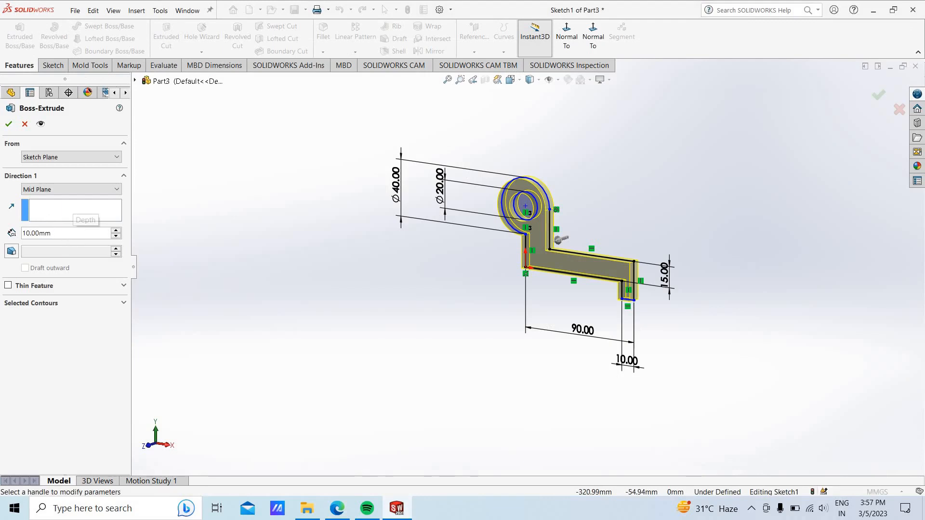
key(BackSpace)
key(BackSpace)
key(BackSpace)
key(BackSpace)
key(BackSpace)
key(BackSpace)
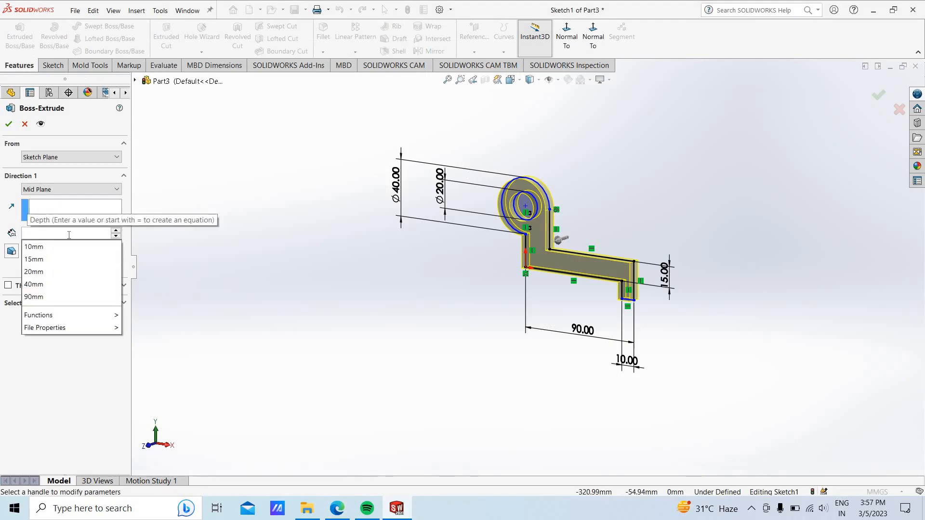
text(45)
key(Return)
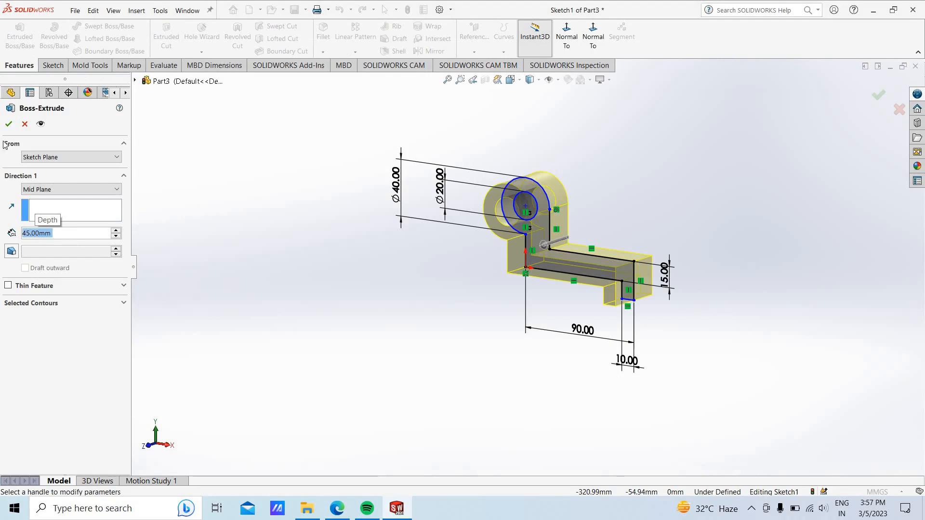
click(11, 124)
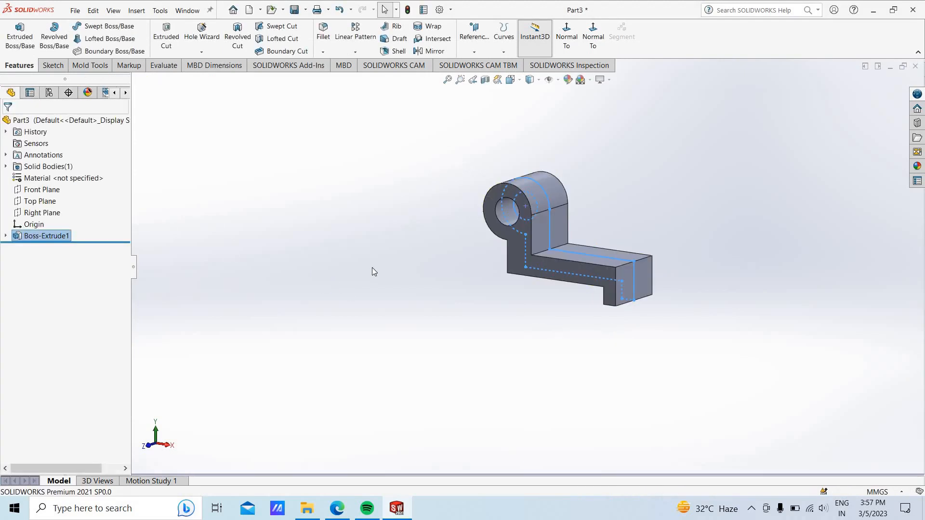
- Check the rib in the PDF drawing and start a line sketch on the Front Plane, viewed normal to it
middle_drag(378, 269, 248, 233)
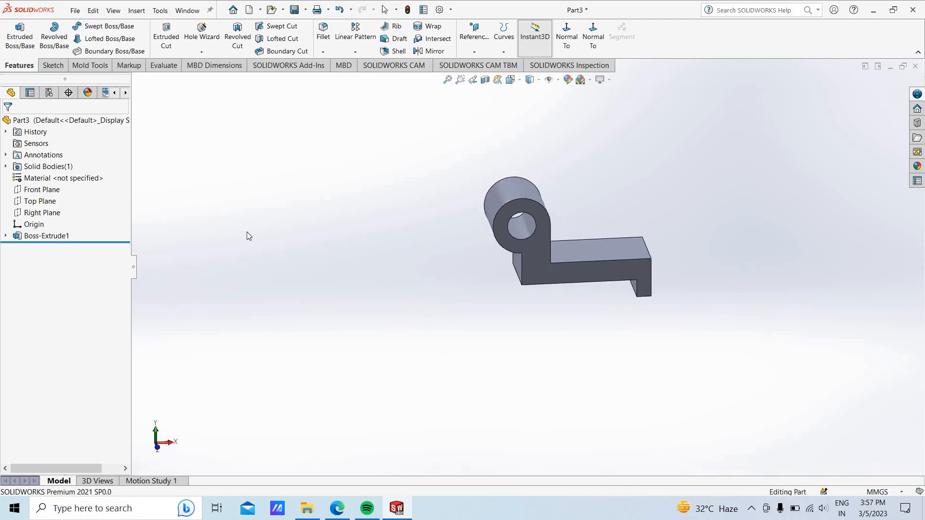
click(452, 81)
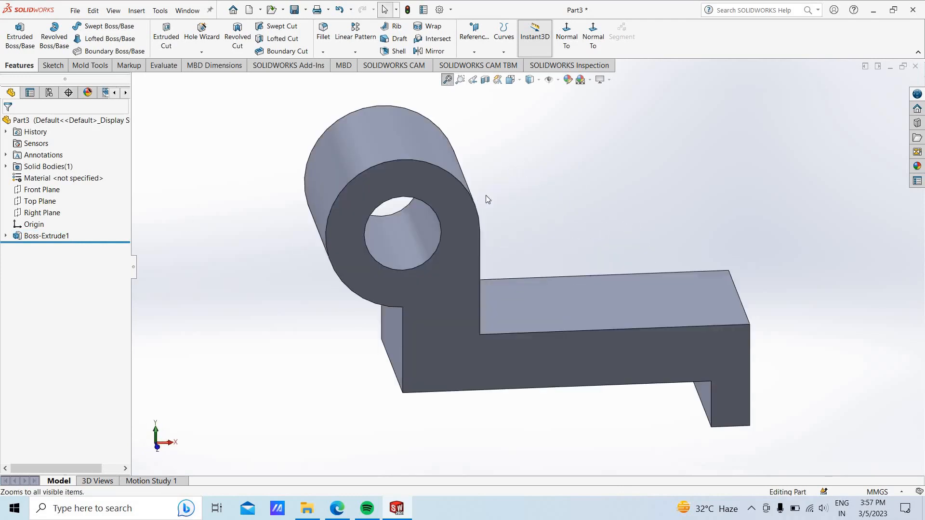
middle_drag(503, 158, 523, 166)
key(alt+Tab)
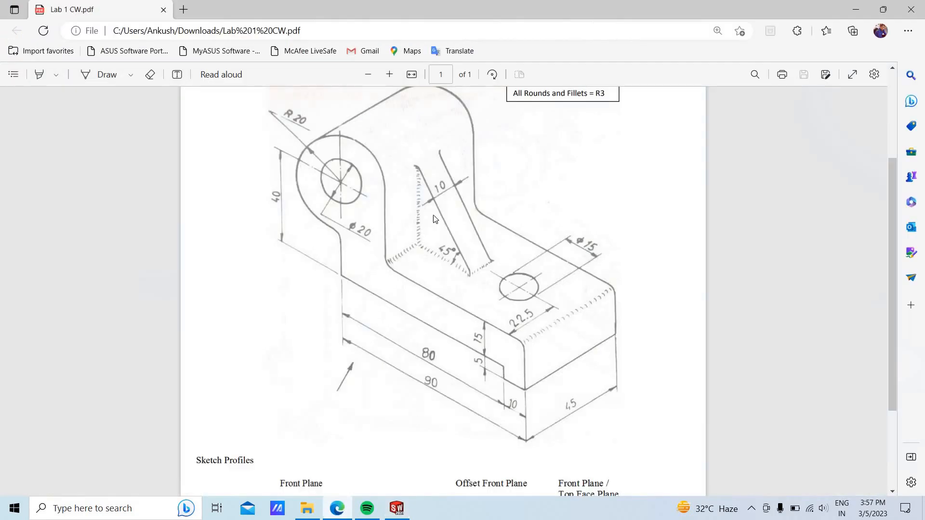
click(398, 510)
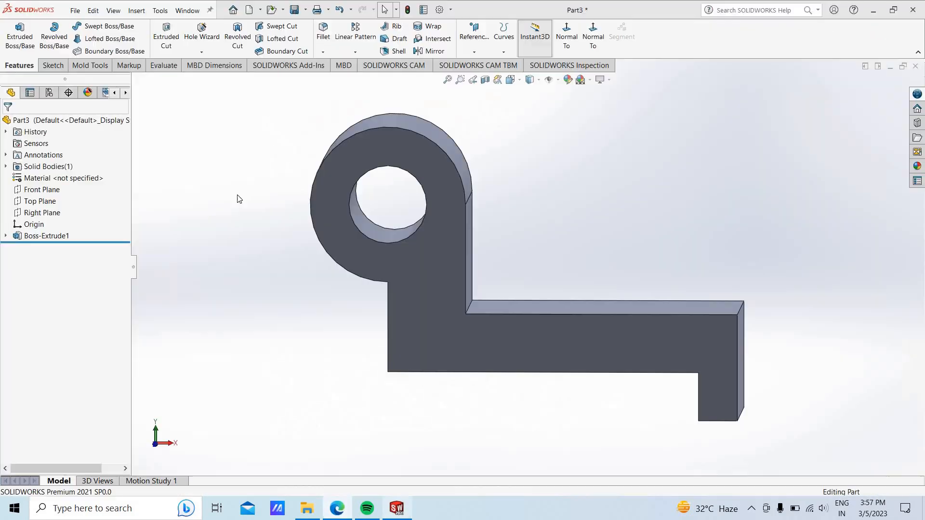
click(593, 36)
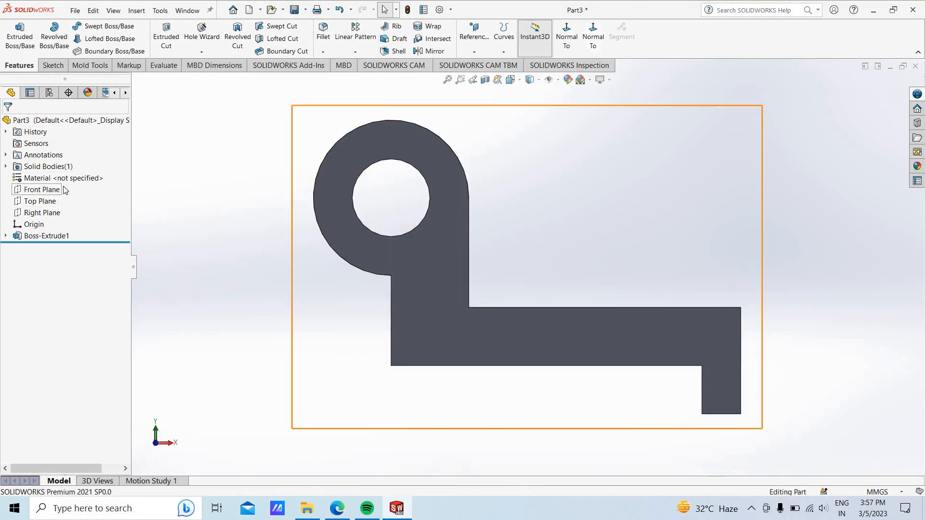
click(42, 190)
click(109, 173)
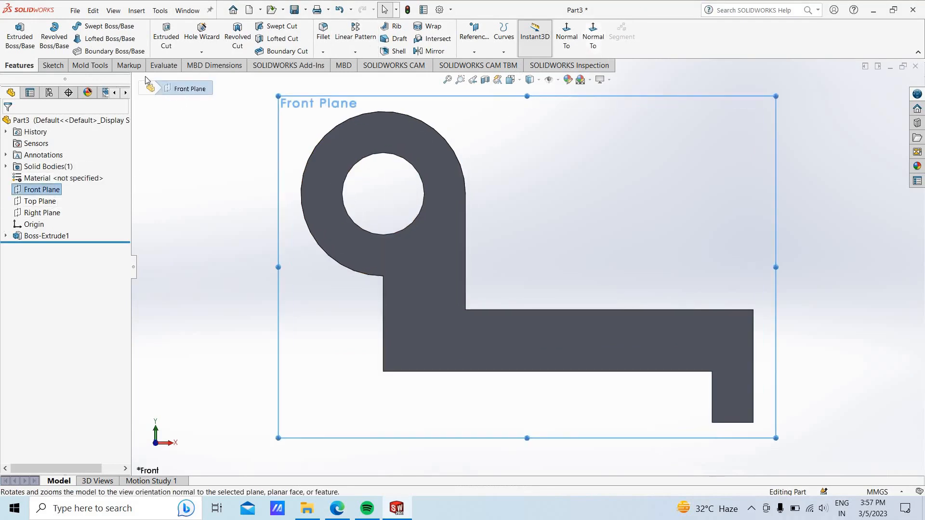
click(52, 65)
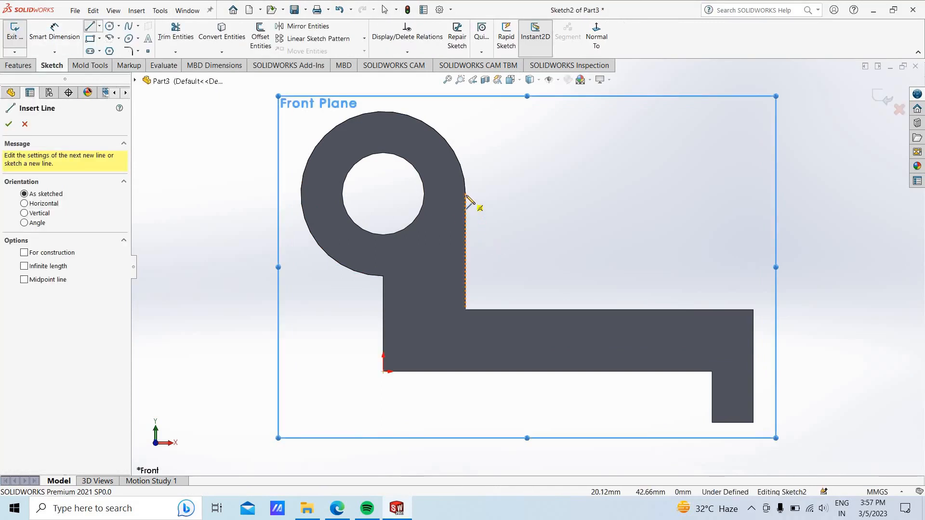
- Sketch a closed triangular rib profile along the upright and base top, about 35 mm long, with its sloped line ending on the boss arc
click(465, 310)
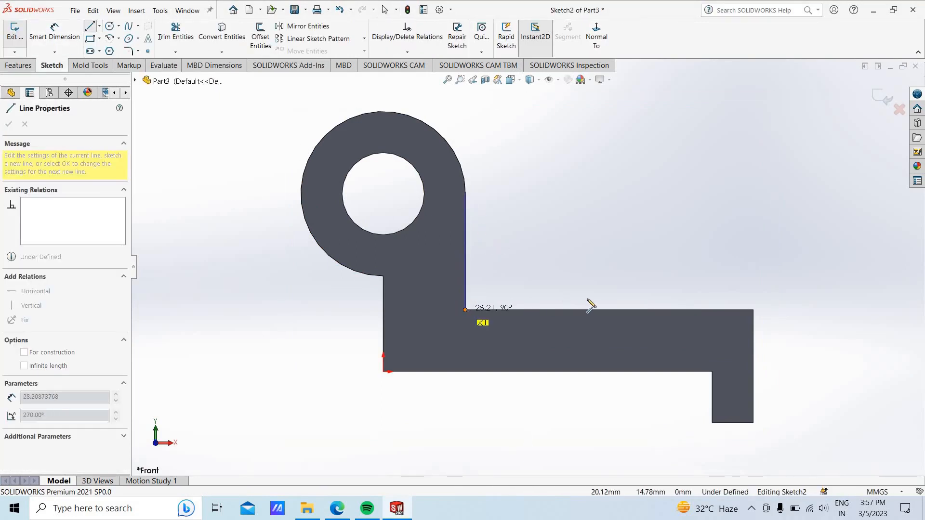
click(610, 310)
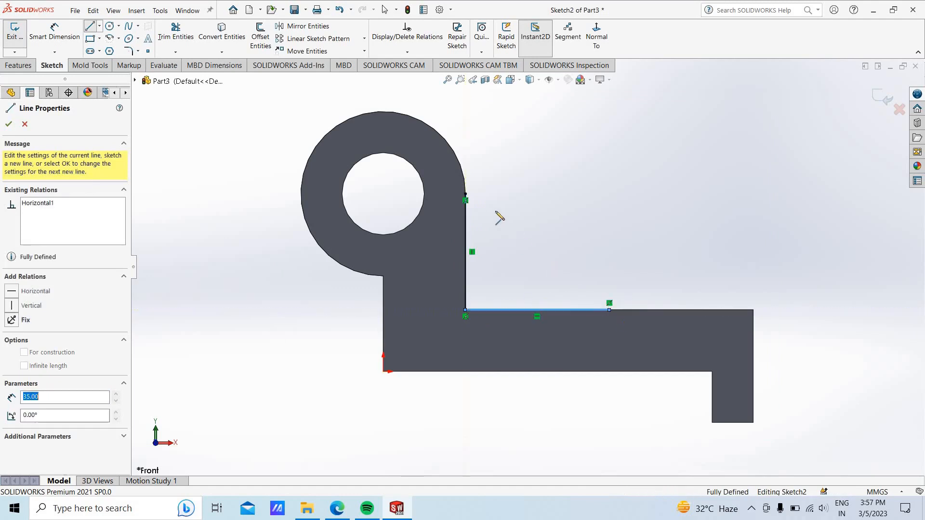
click(464, 176)
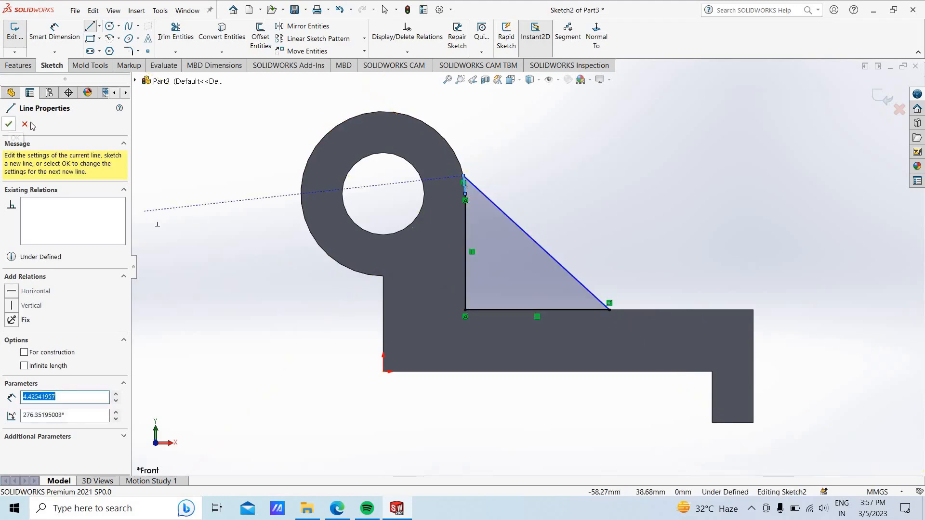
click(26, 124)
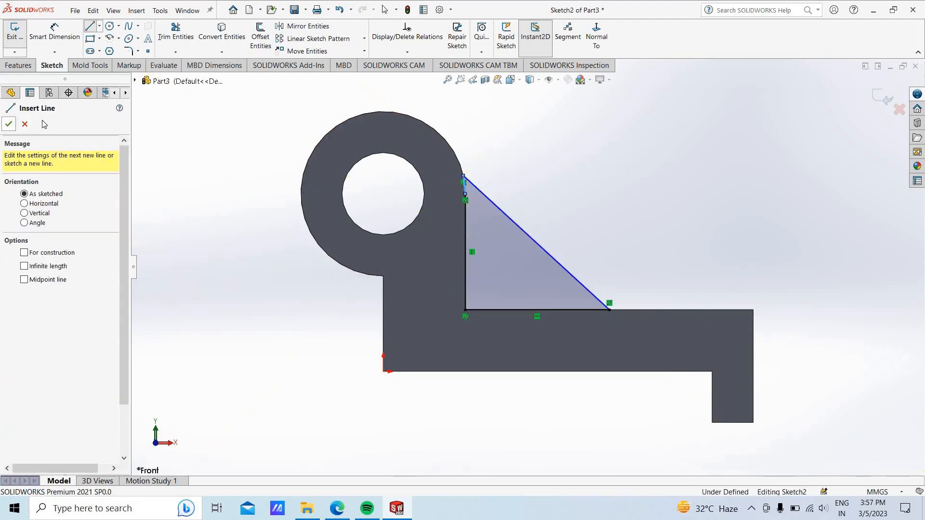
click(25, 125)
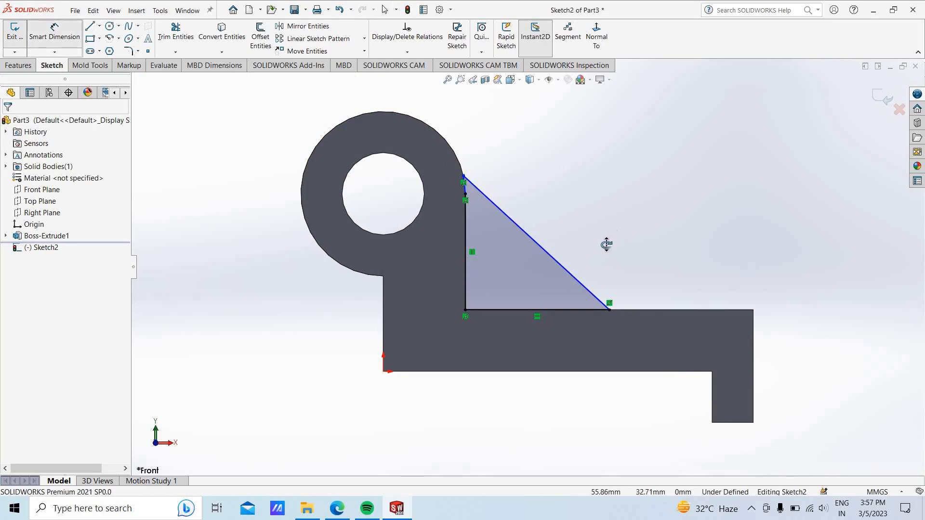
- Dimension the angle between the rib's sloped line and its base line as 45 degrees
middle_drag(606, 245, 583, 294)
click(596, 306)
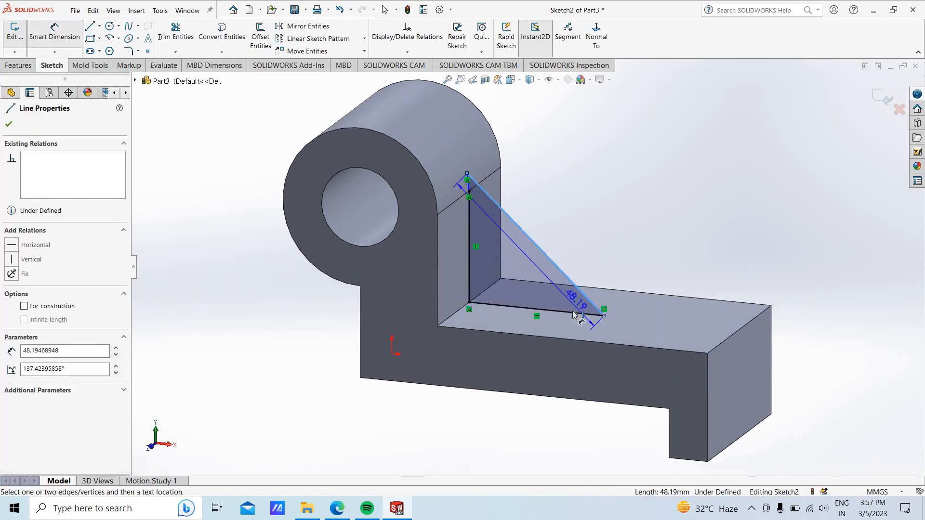
click(559, 311)
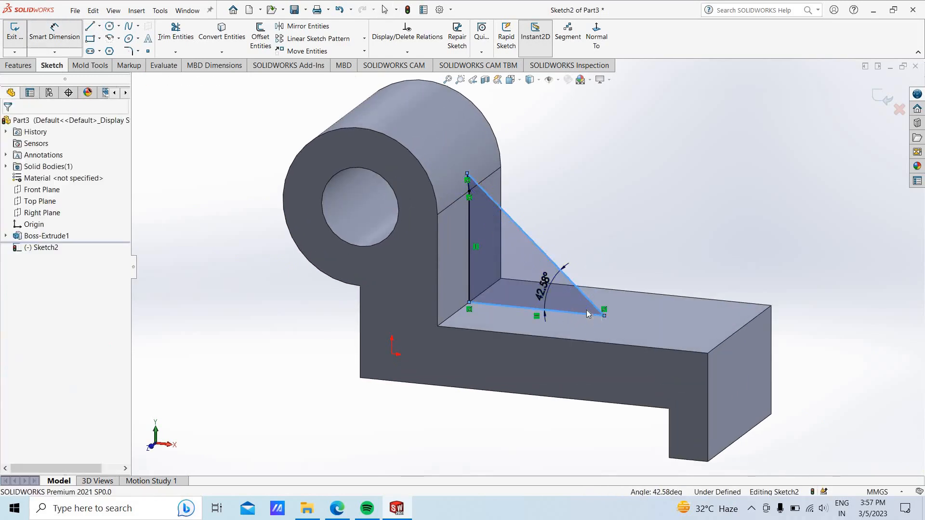
click(587, 314)
text(45)
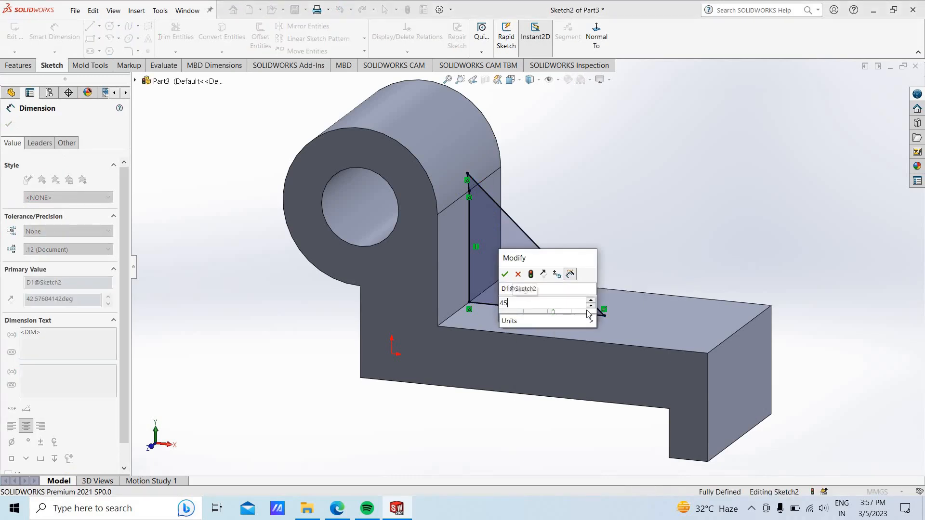
key(Return)
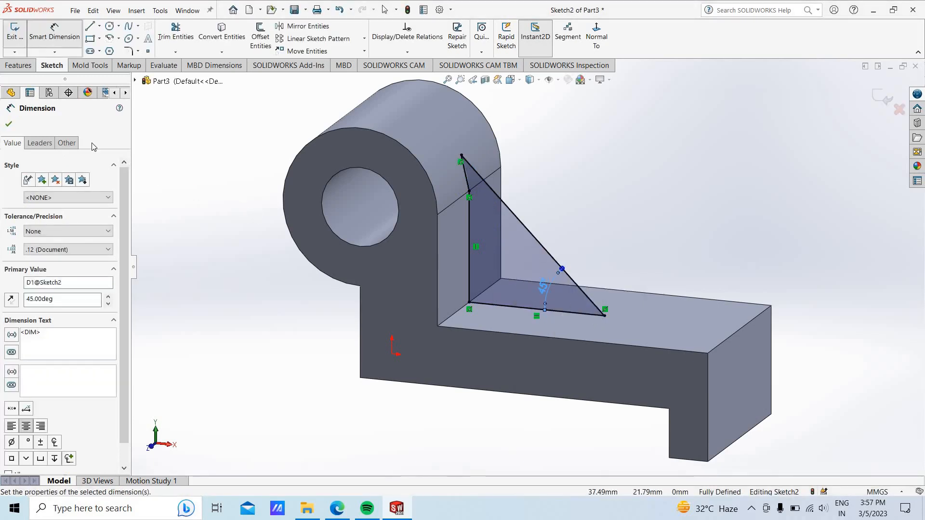
click(7, 125)
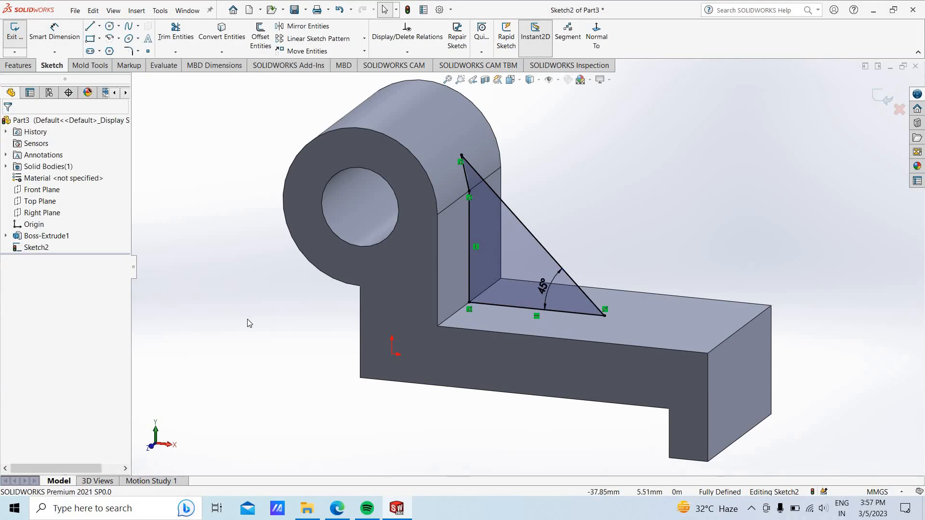
- Extrude the rib profile 10 mm with the Mid Plane end condition
mouse_move(247, 319)
middle_down()
mouse_move(270, 305)
mouse_move(233, 316)
mouse_move(251, 314)
middle_up()
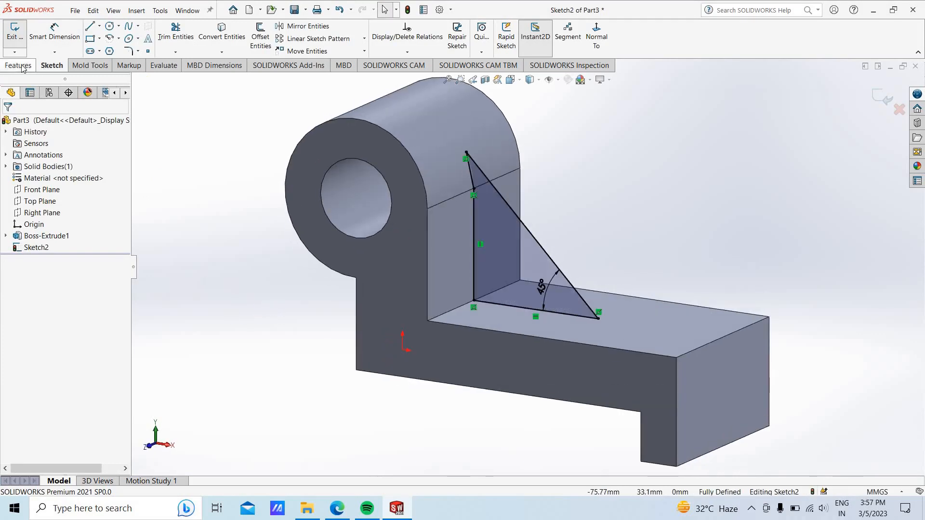
click(20, 65)
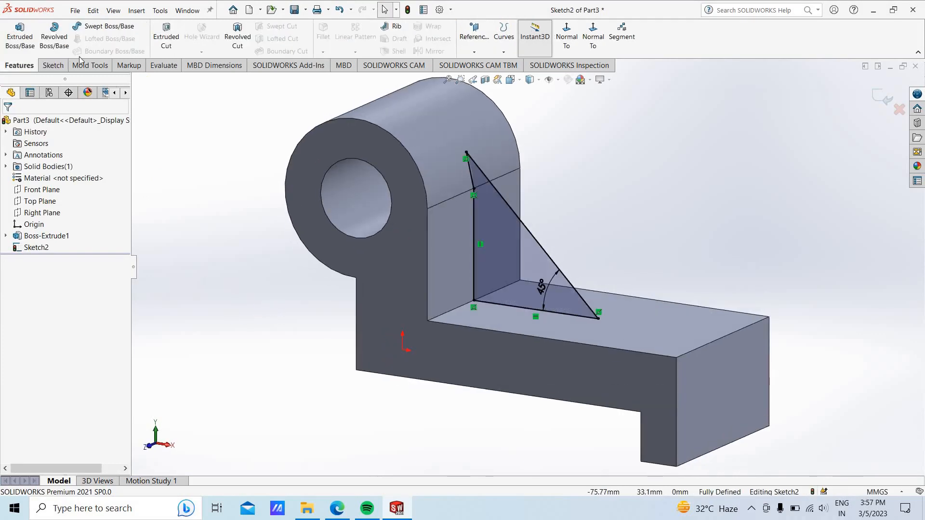
click(27, 39)
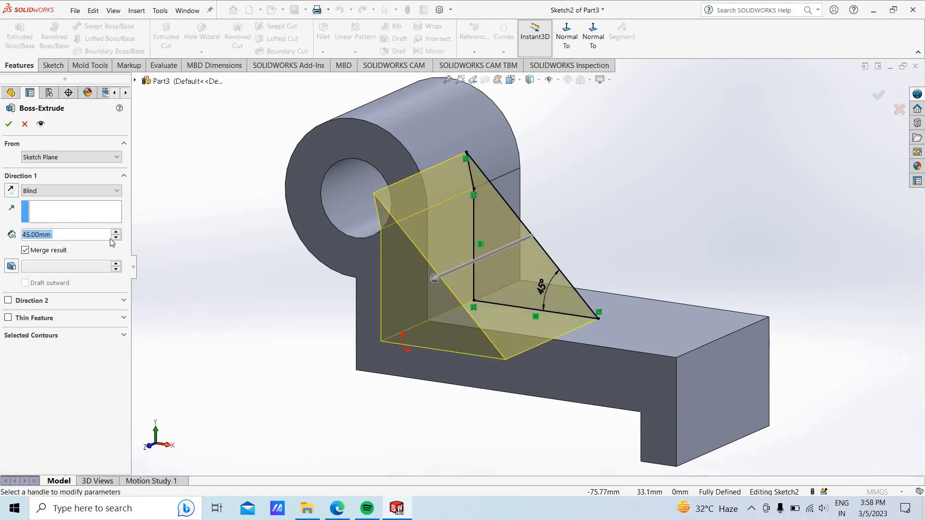
click(69, 191)
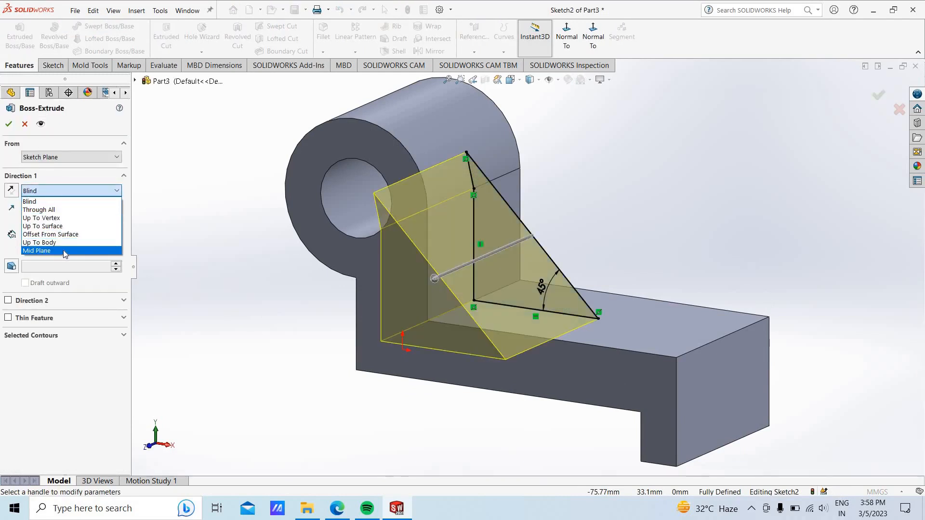
click(63, 250)
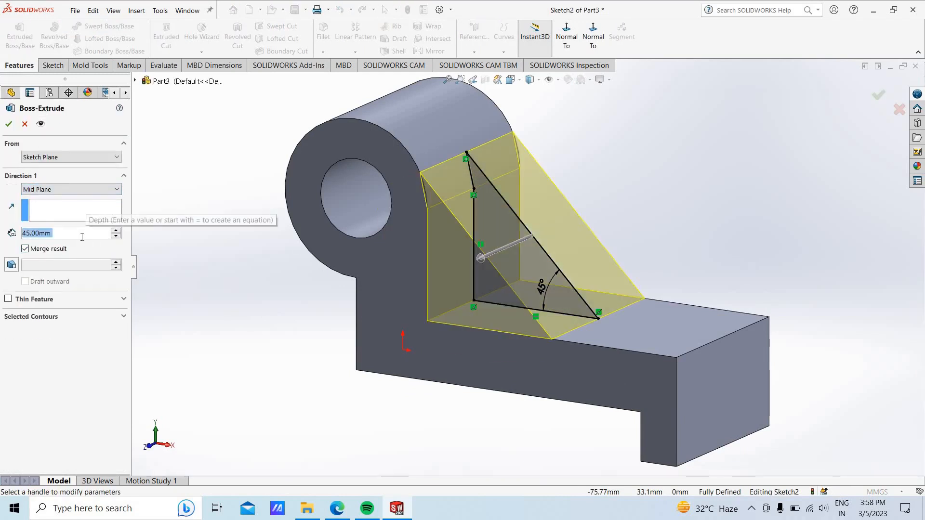
text(10)
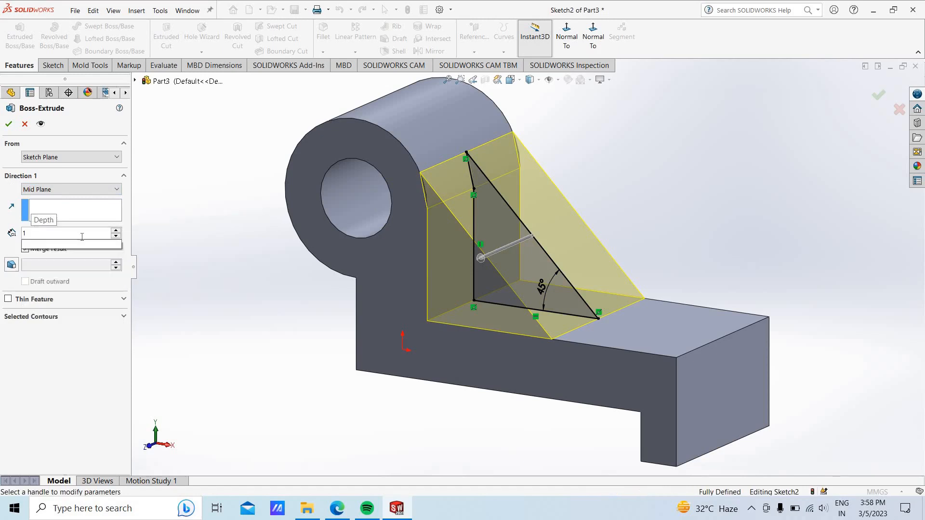
key(Return)
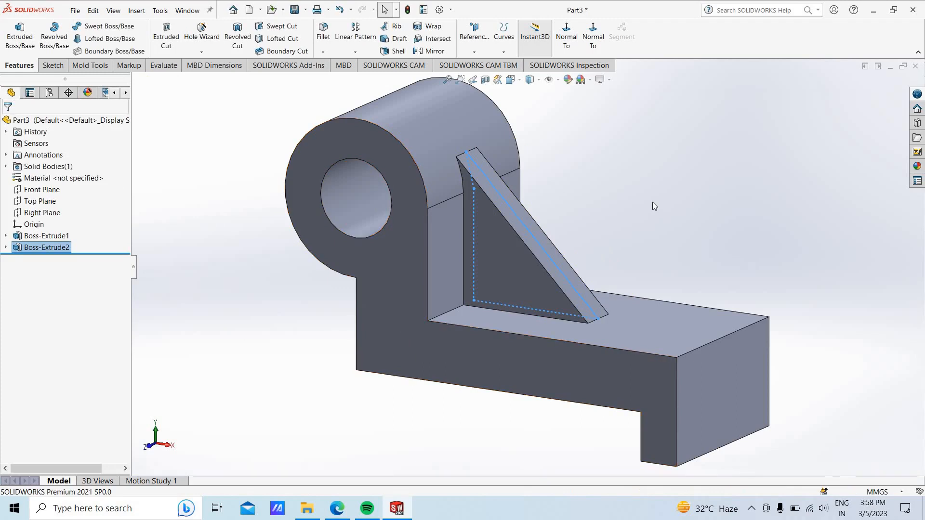
- Inspect the rib from several sides and compare the part with the drawing and sketch profiles in the PDF
middle_drag(588, 274, 622, 264)
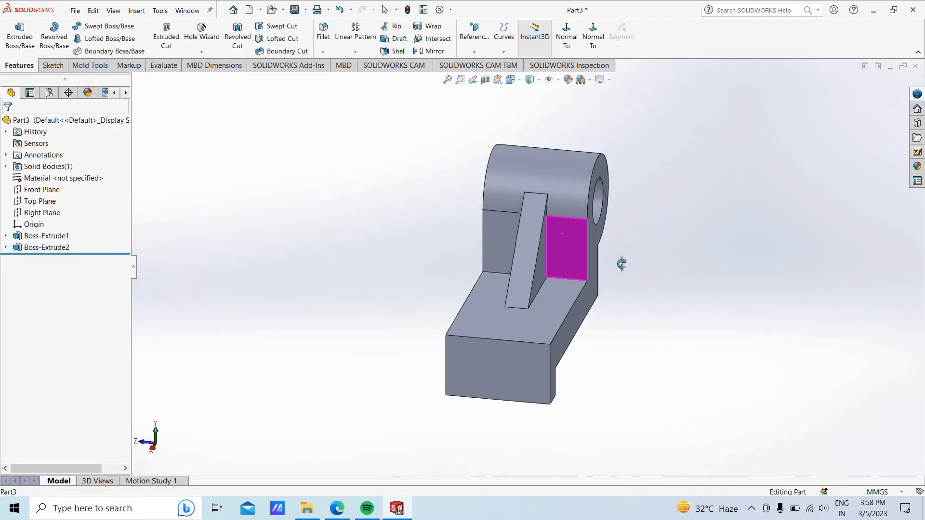
middle_drag(685, 246, 710, 233)
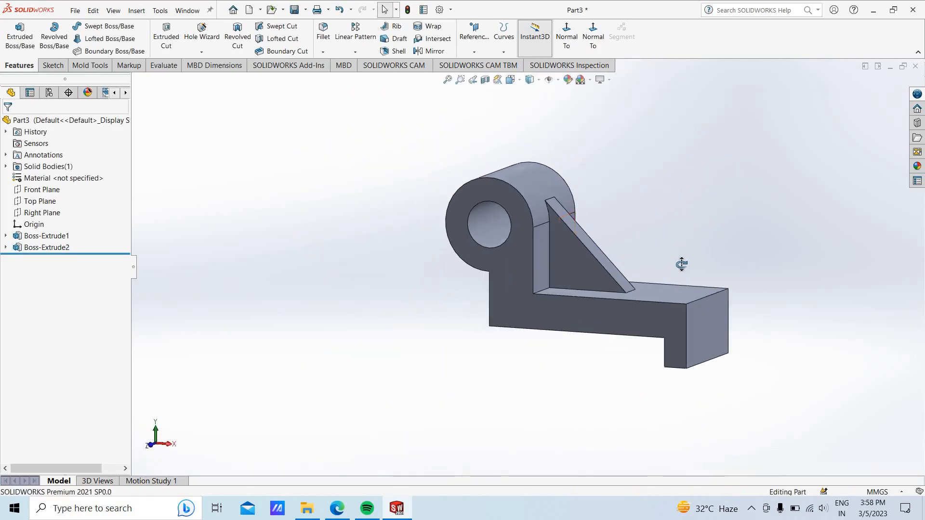
middle_drag(681, 262, 597, 315)
click(337, 509)
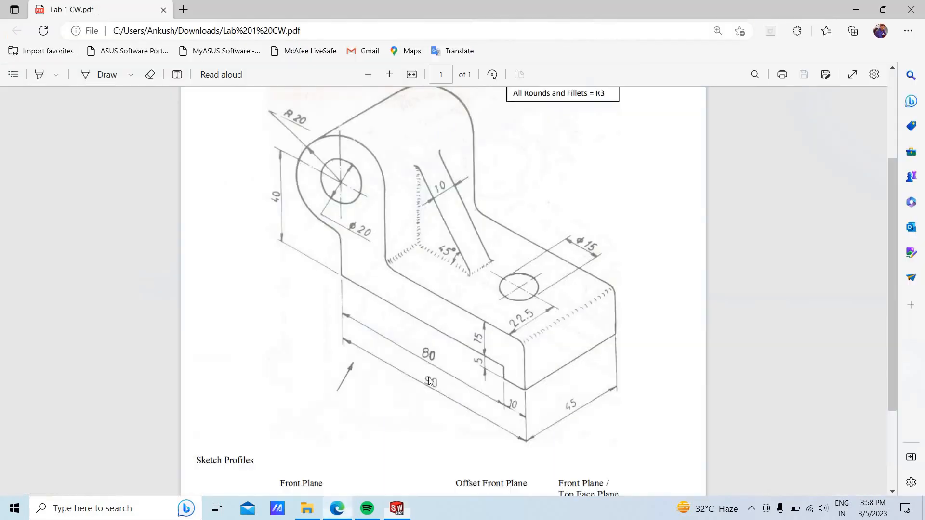
scroll(480, 401, down, 3)
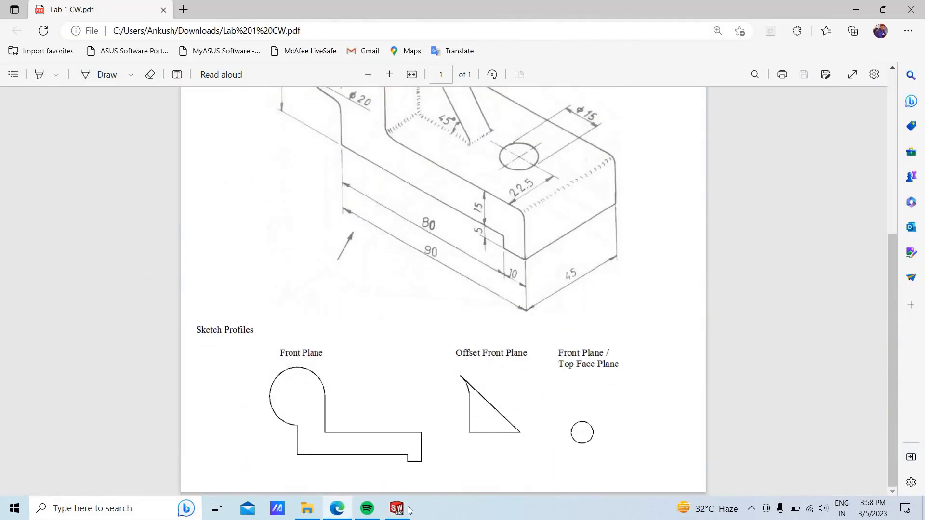
key(alt+Tab)
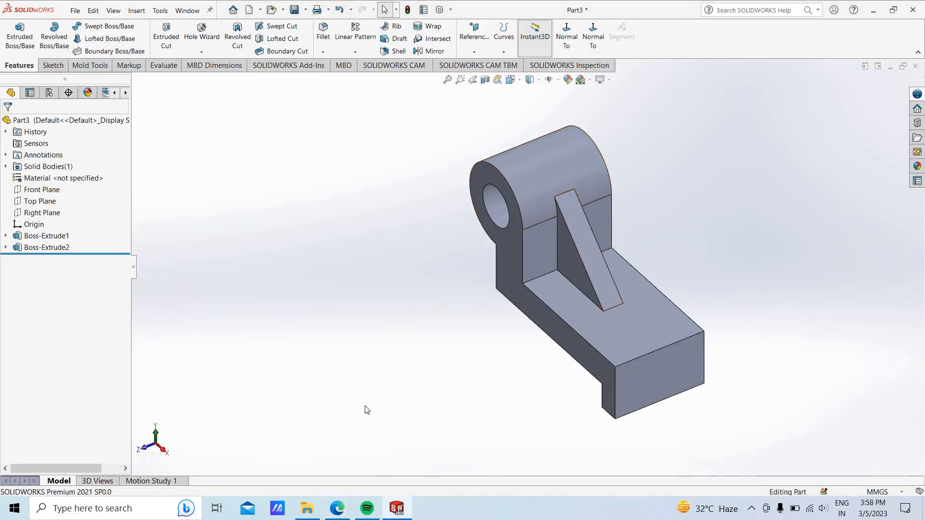
middle_drag(366, 410, 405, 366)
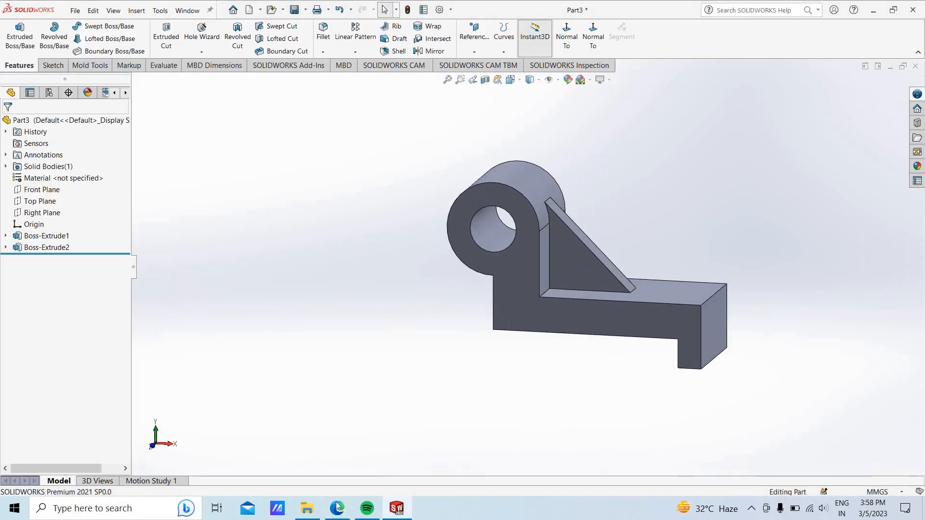
- Sketch a circle about 8.5 mm in diameter on the base's top face, beyond the rib and in line with the origin
key(alt+Tab)
scroll(586, 365, up, 3)
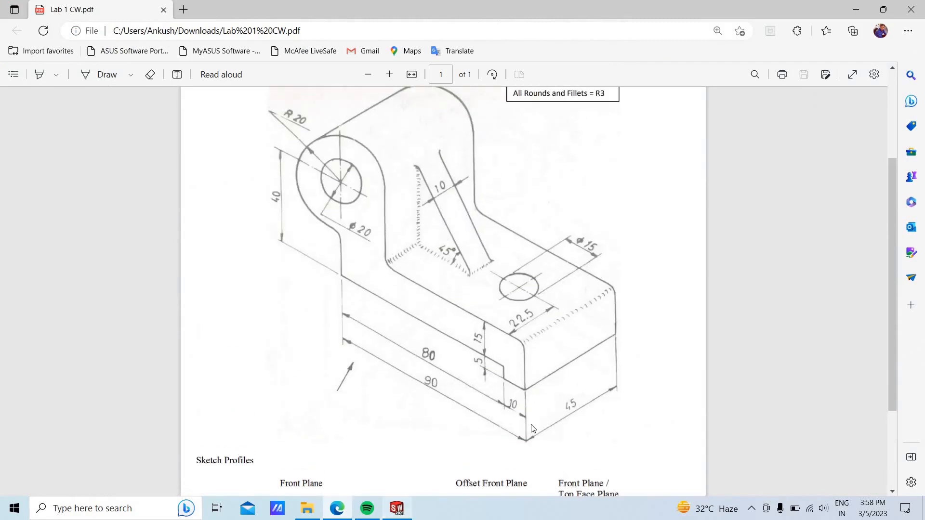
key(alt+Tab)
click(690, 290)
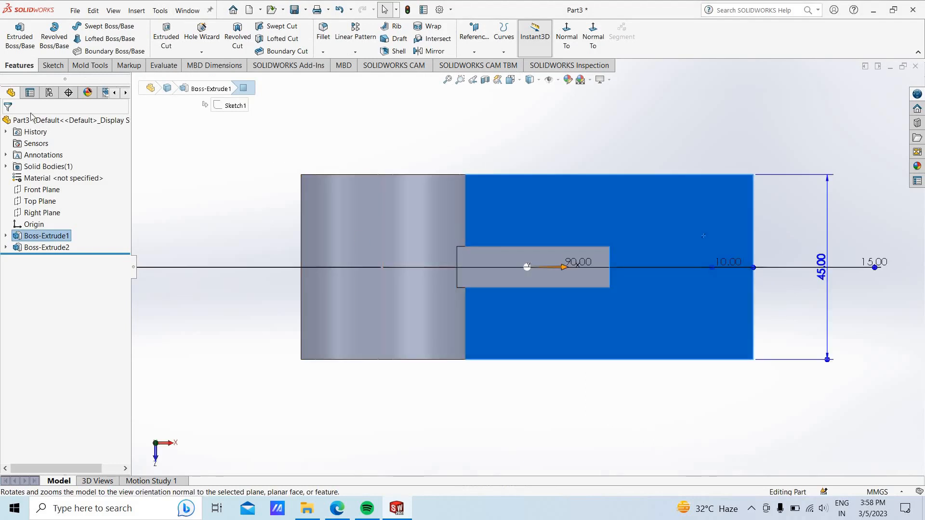
click(53, 65)
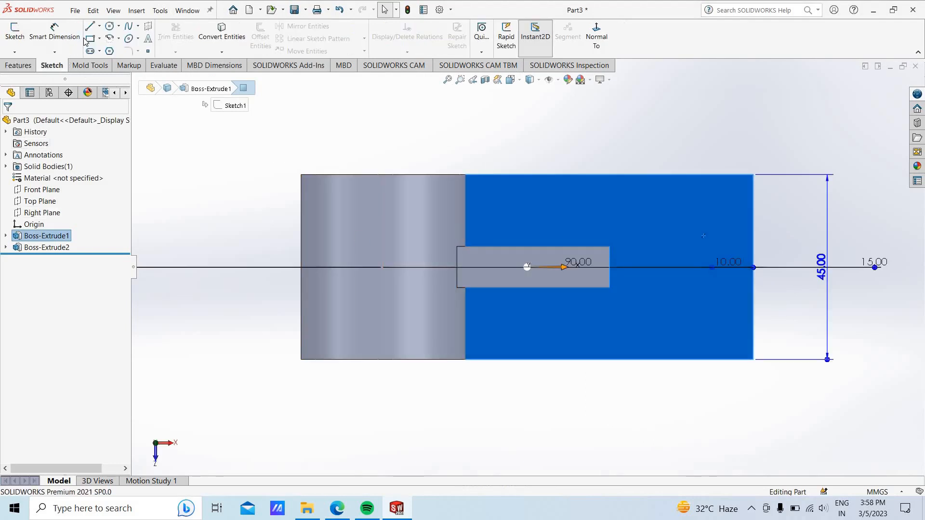
click(110, 31)
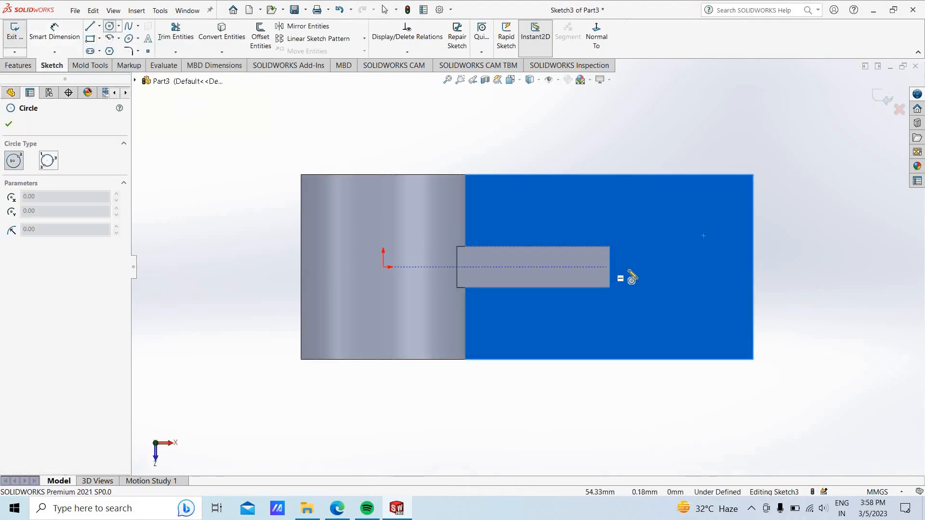
click(685, 267)
click(696, 280)
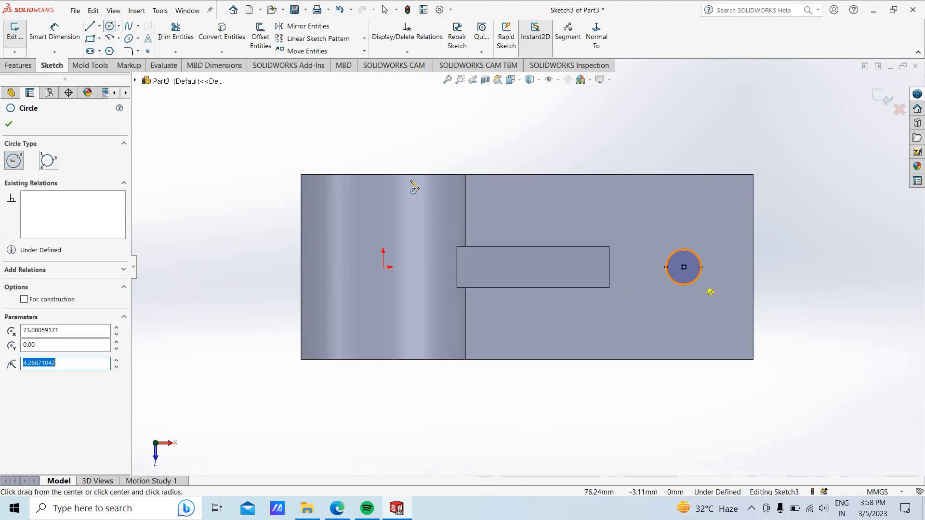
- Check the hole size in the PDF drawing and dimension the circle's diameter as 15 mm
click(70, 36)
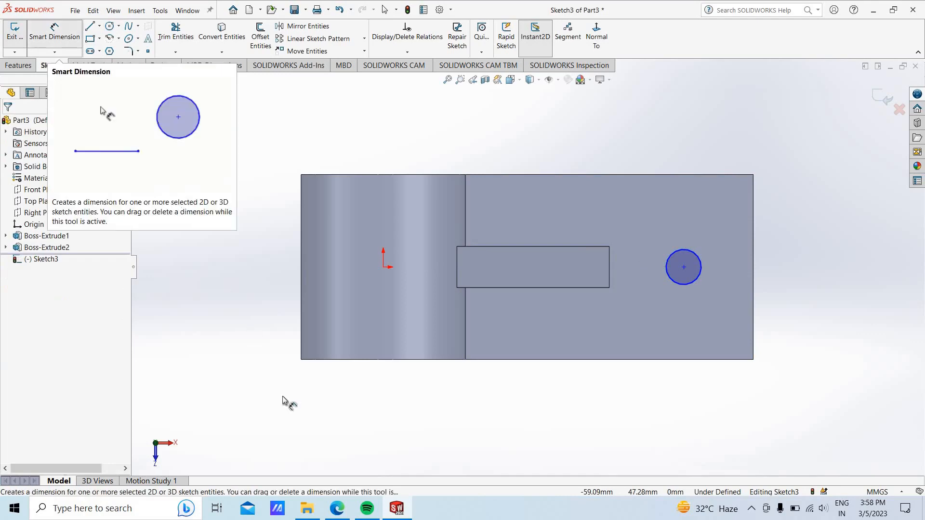
key(alt+Tab)
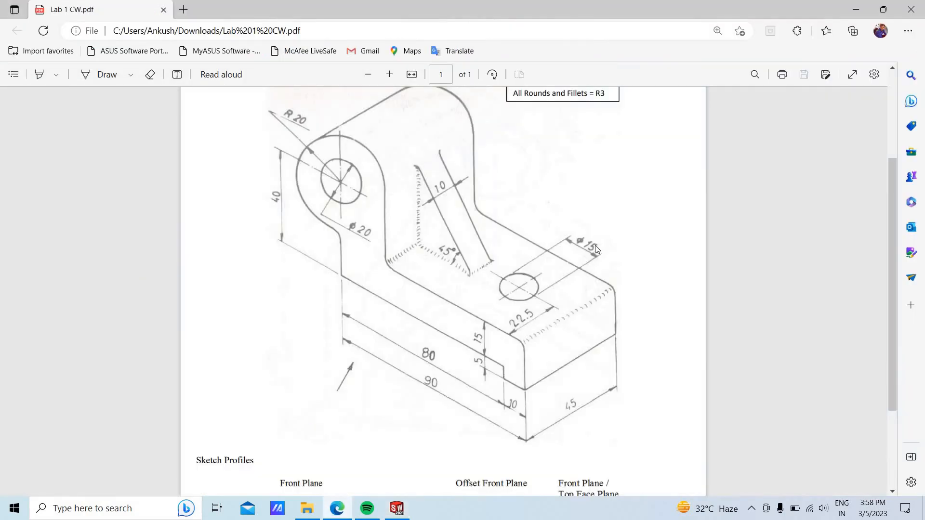
click(411, 518)
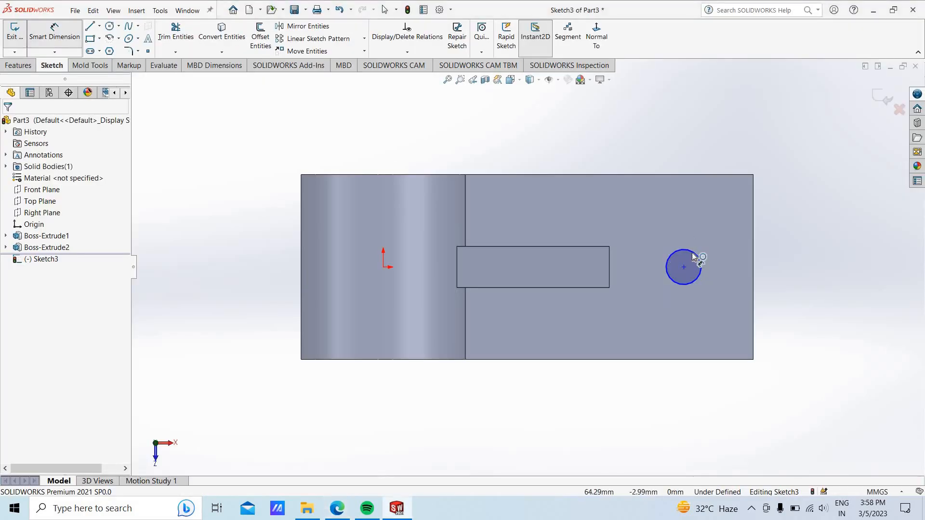
click(683, 250)
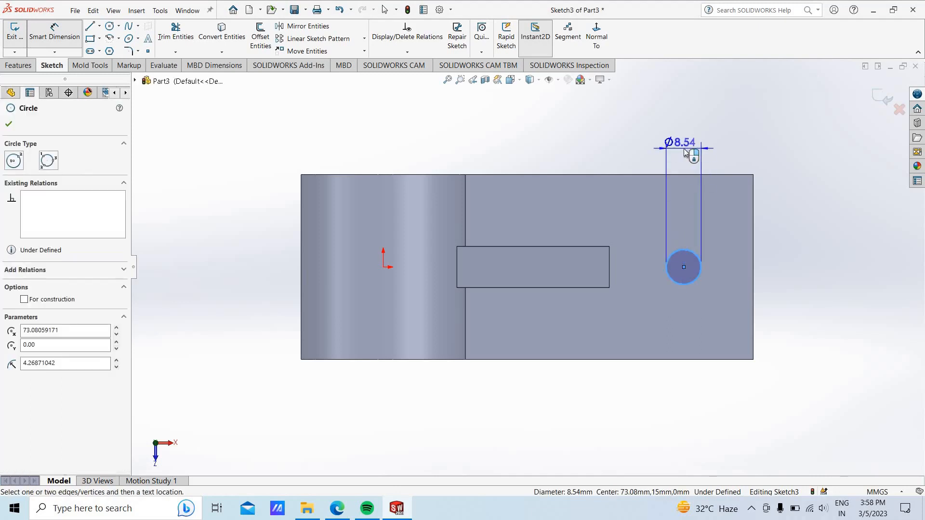
click(714, 212)
text(15)
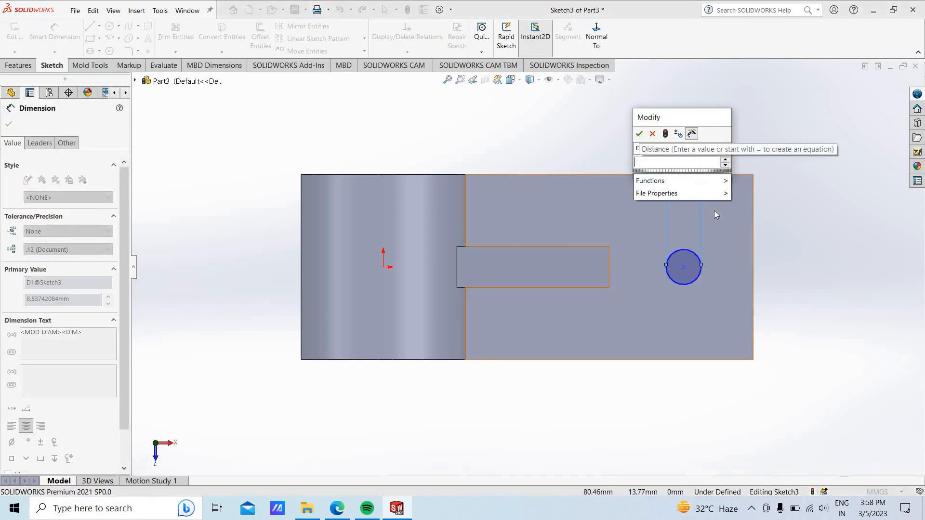
key(Return)
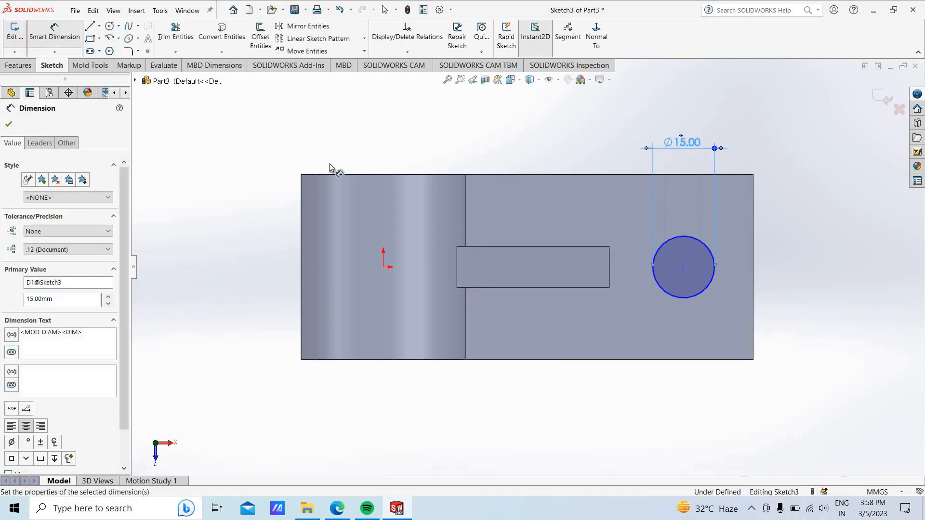
click(9, 124)
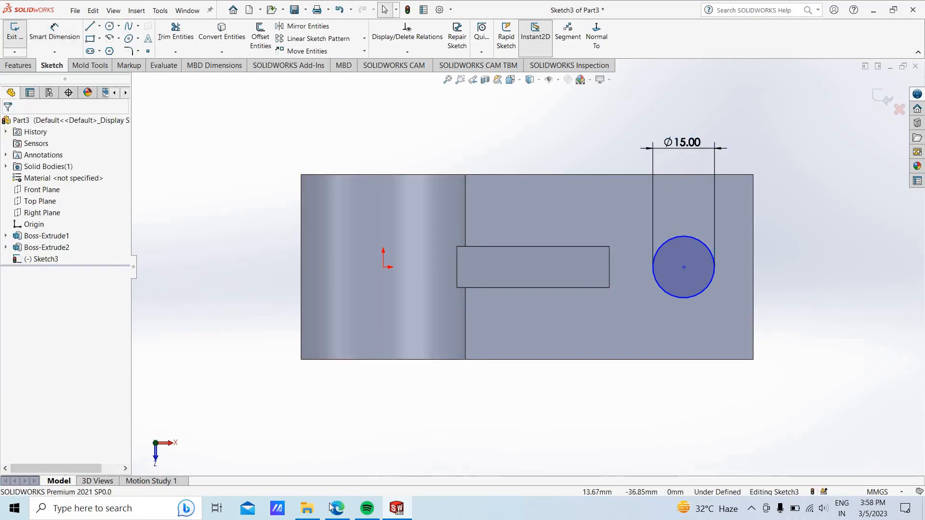
- Check the hole position in the PDF drawing and dimension the circle's centre 22.5 mm from the base's front long edge
key(alt+Tab)
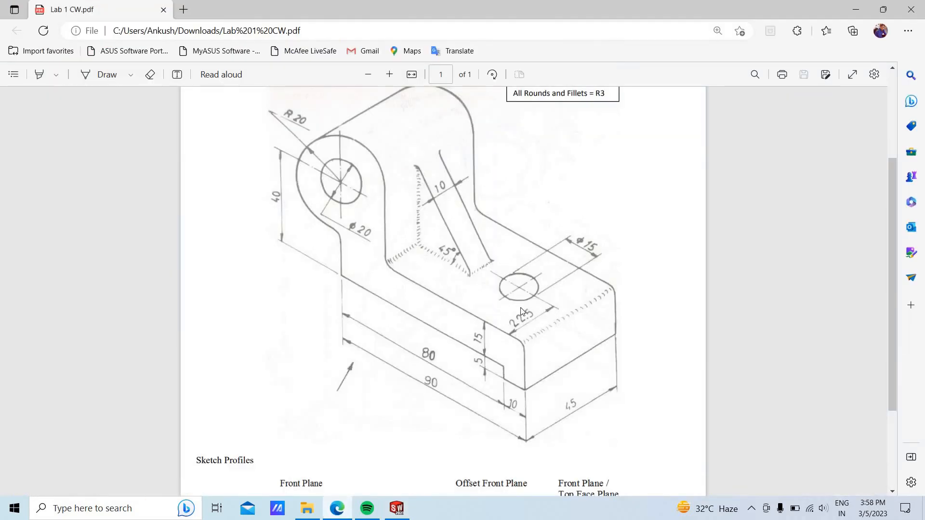
click(405, 515)
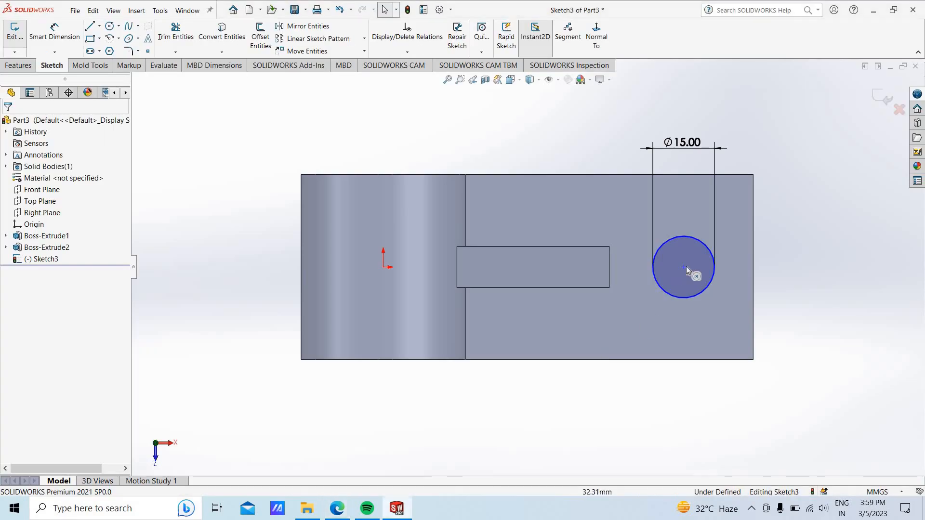
click(684, 267)
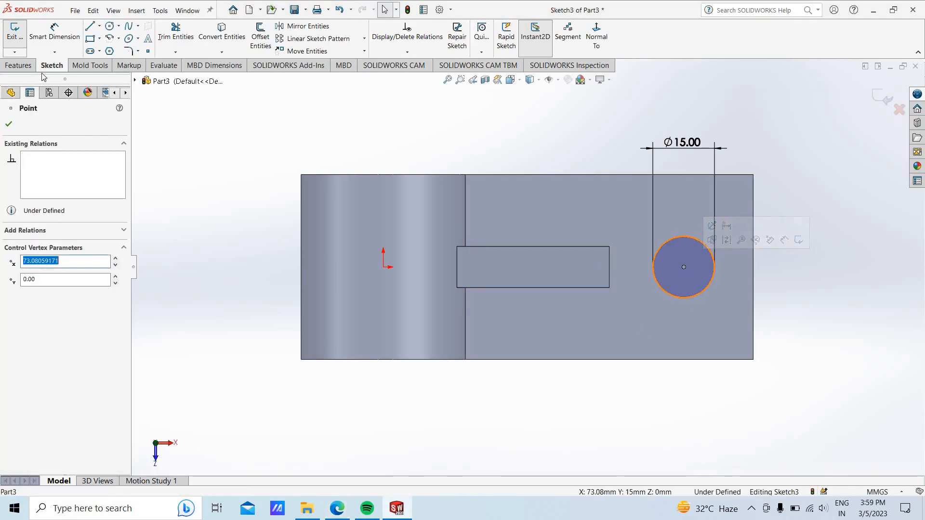
click(54, 28)
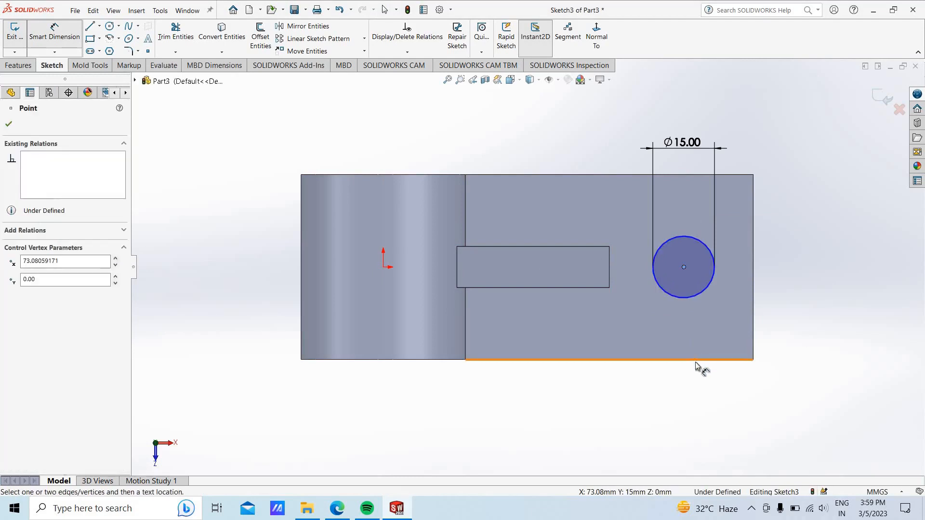
click(712, 359)
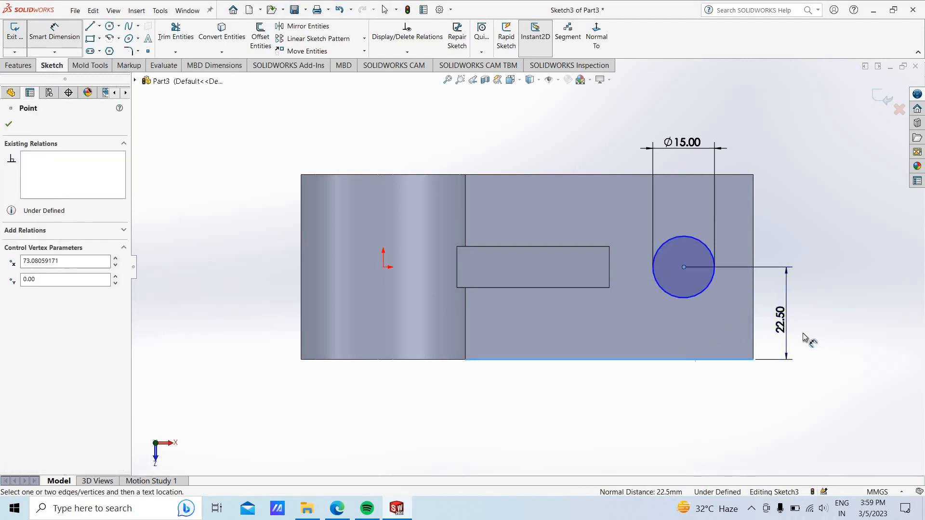
click(786, 332)
click(743, 306)
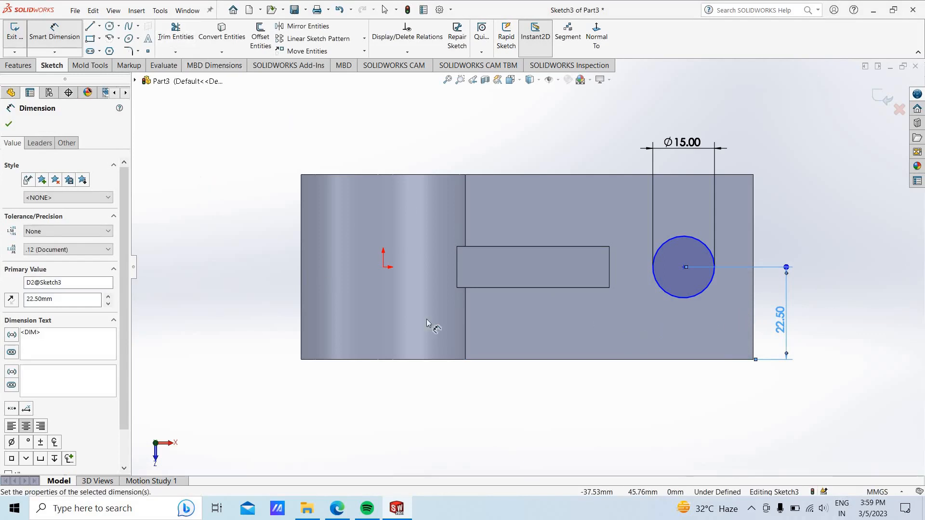
- Dimension the distance from the rib's end edge to the circle's centre as 15 mm
click(685, 268)
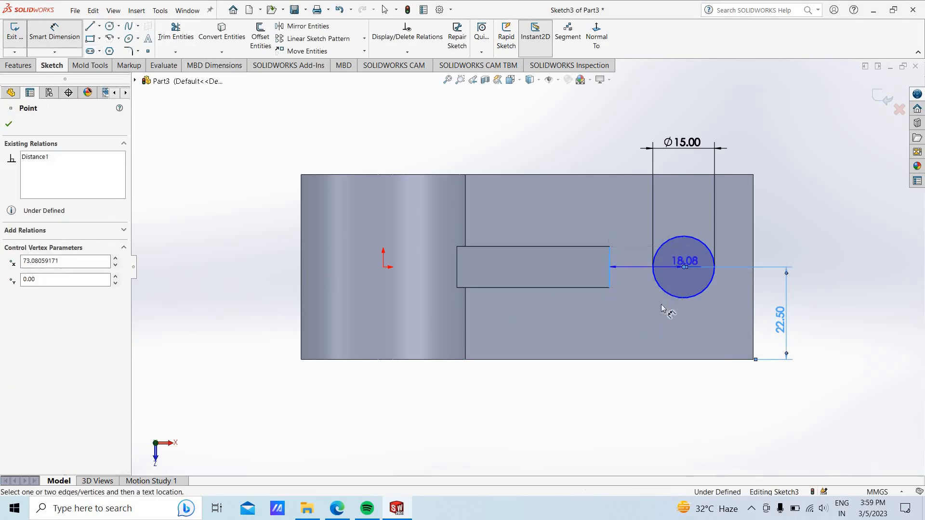
click(644, 400)
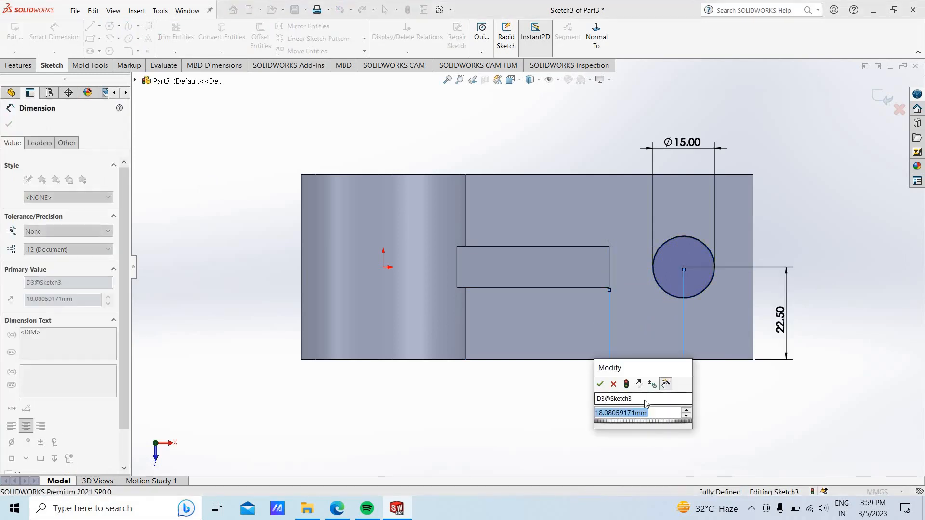
key(BackSpace)
text(1)
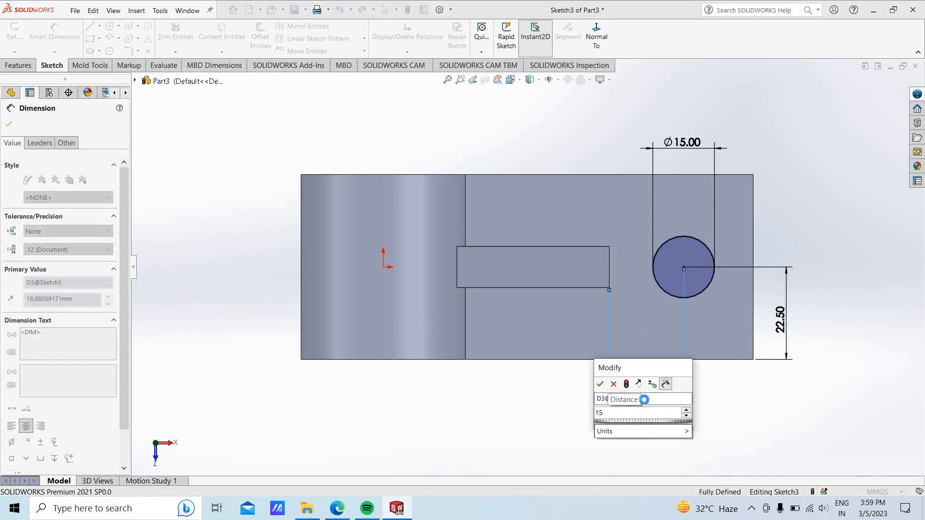
text(5)
key(Return)
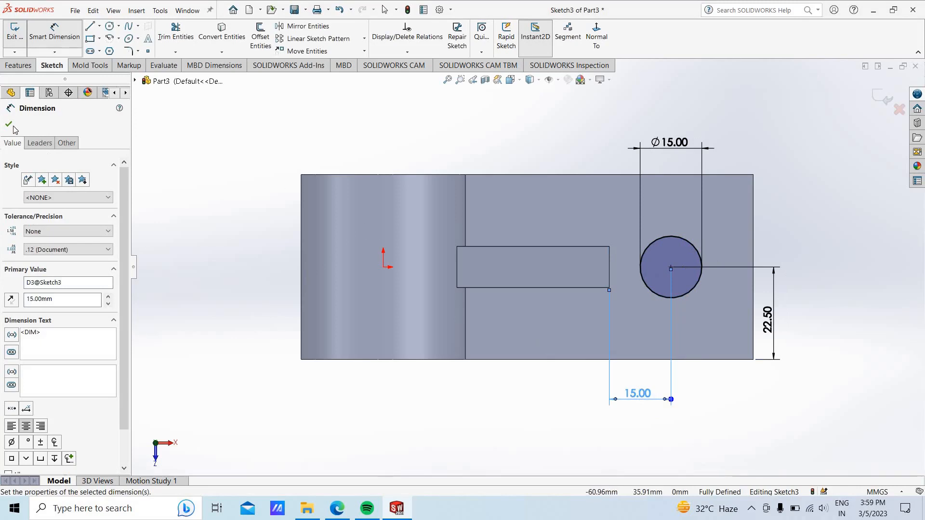
click(10, 125)
- Cut the circle through the base with an Extruded Cut using the Through All end condition
click(18, 65)
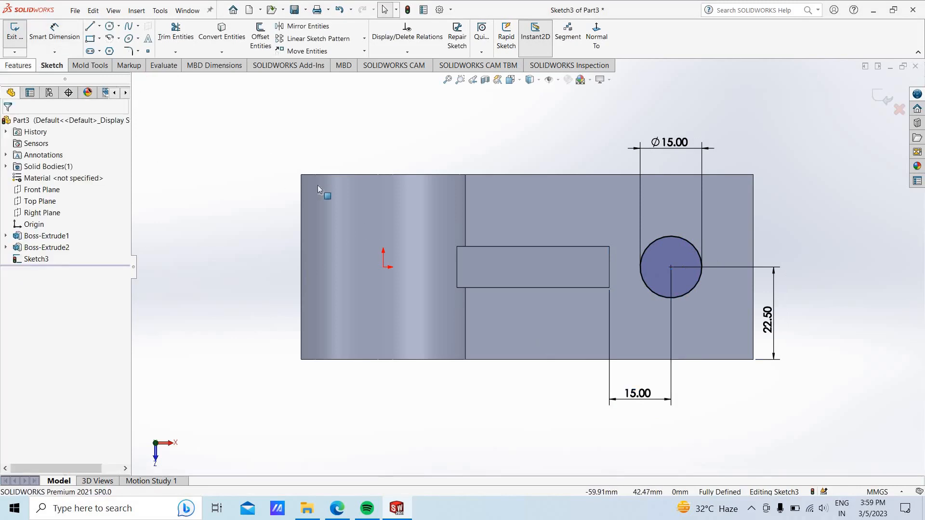
scroll(343, 228, up, 3)
middle_drag(373, 145, 308, 58)
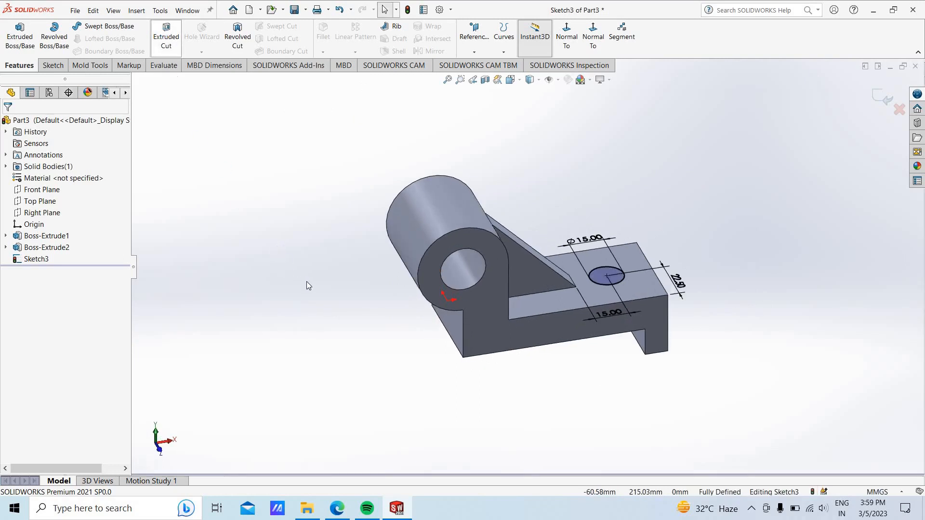
middle_drag(310, 186, 93, 187)
click(93, 190)
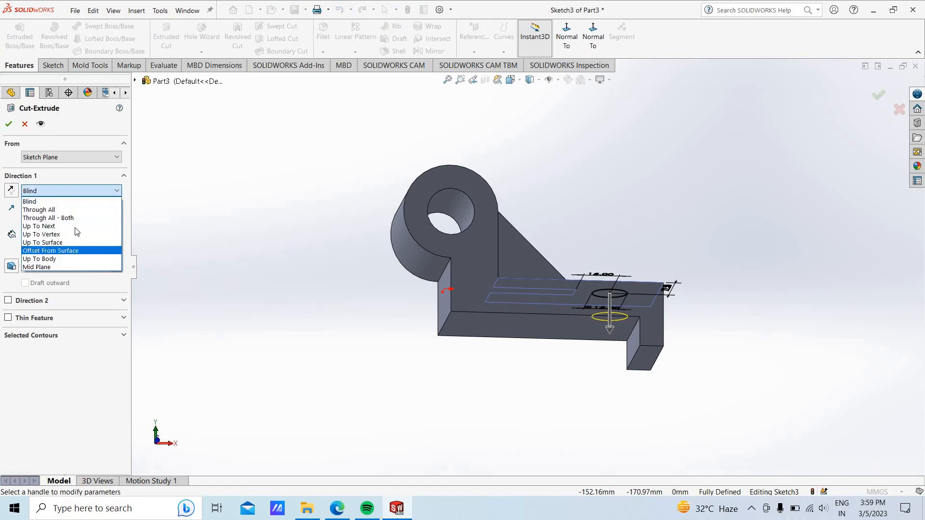
click(73, 208)
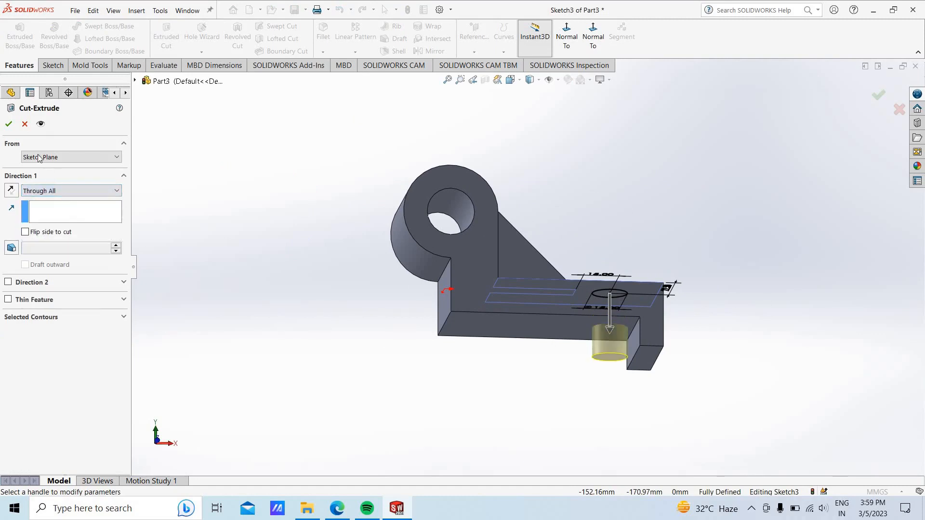
click(9, 125)
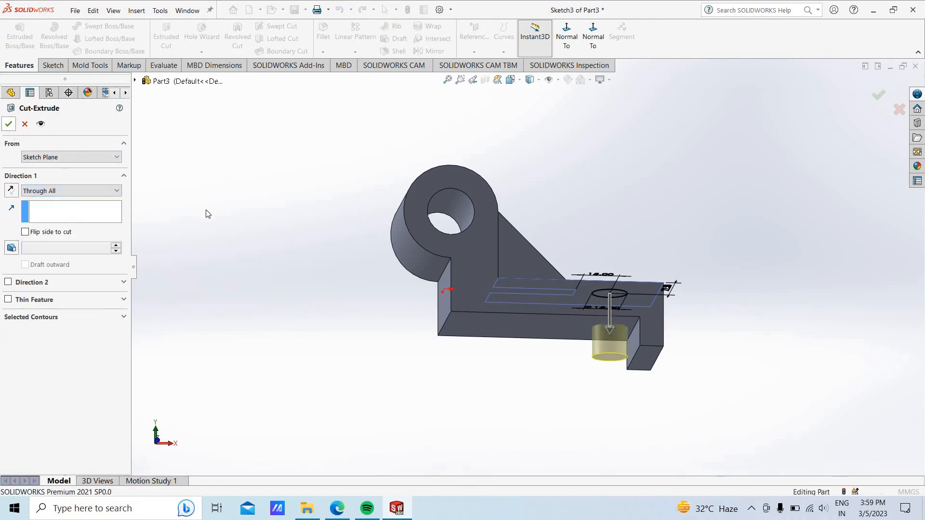
- Inspect the part with its new hole and compare it with the pictorial view and notes in the PDF
middle_drag(247, 256, 289, 259)
click(283, 271)
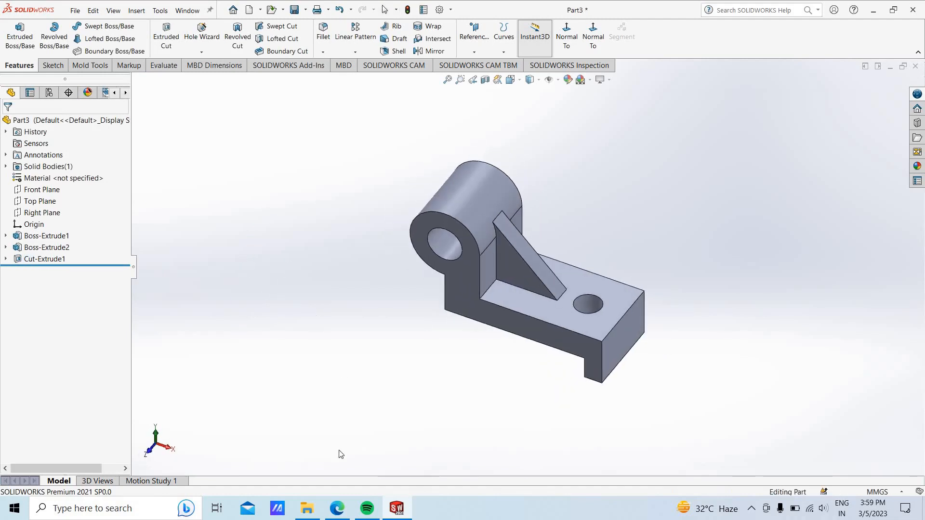
key(alt+Tab)
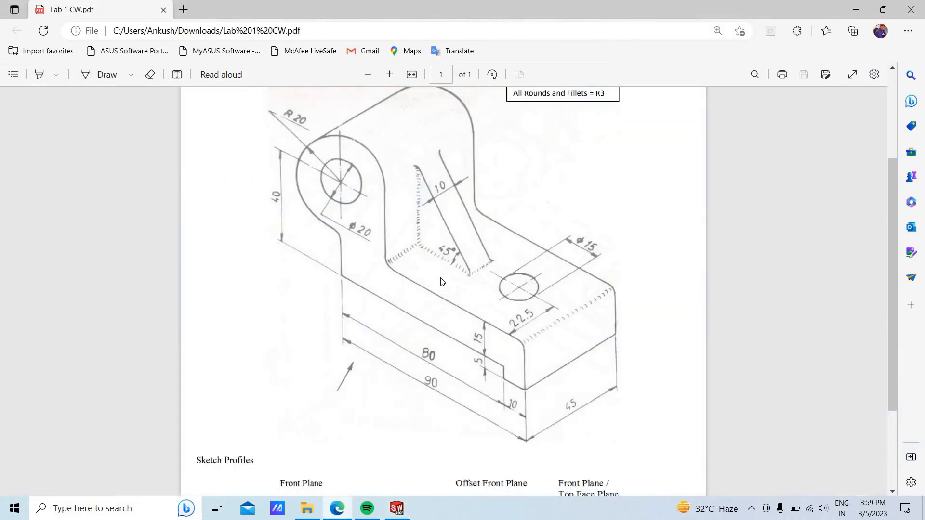
scroll(443, 282, down, 2)
scroll(409, 370, up, 5)
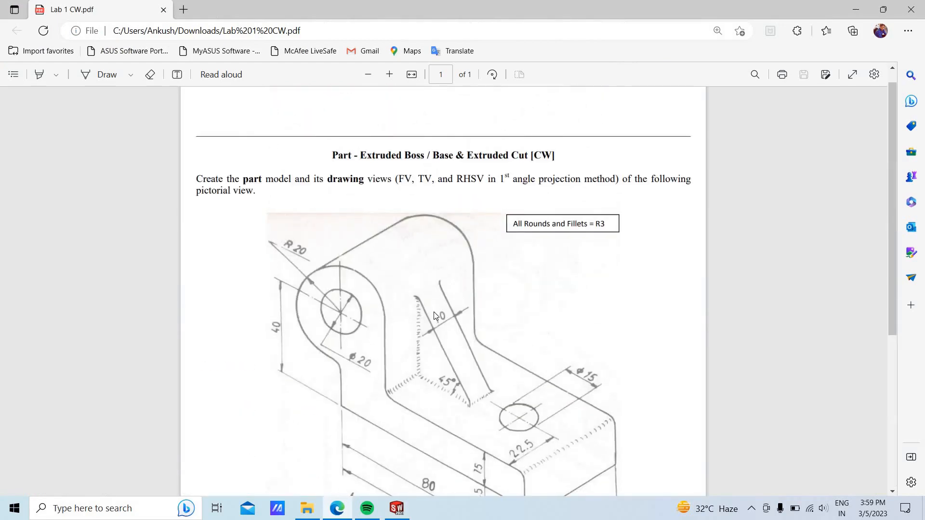
scroll(434, 312, down, 3)
scroll(434, 337, up, 2)
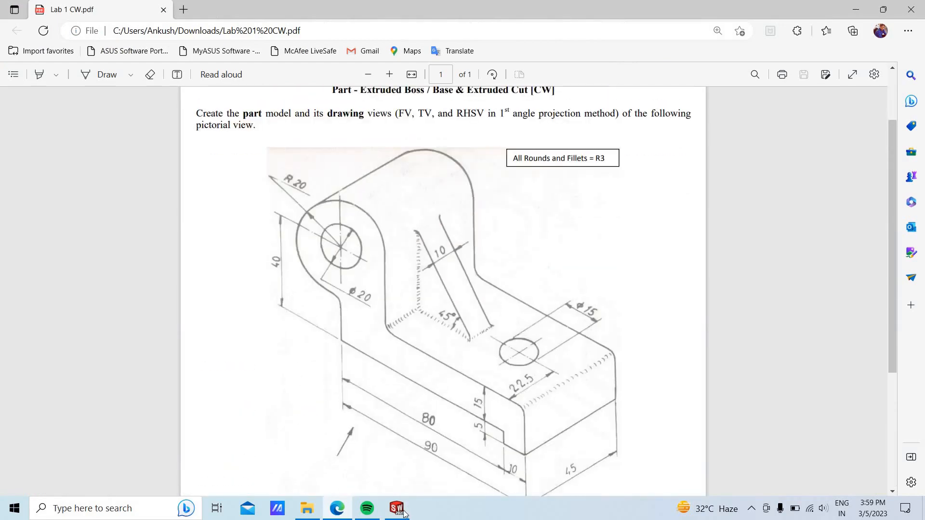
key(alt+Tab)
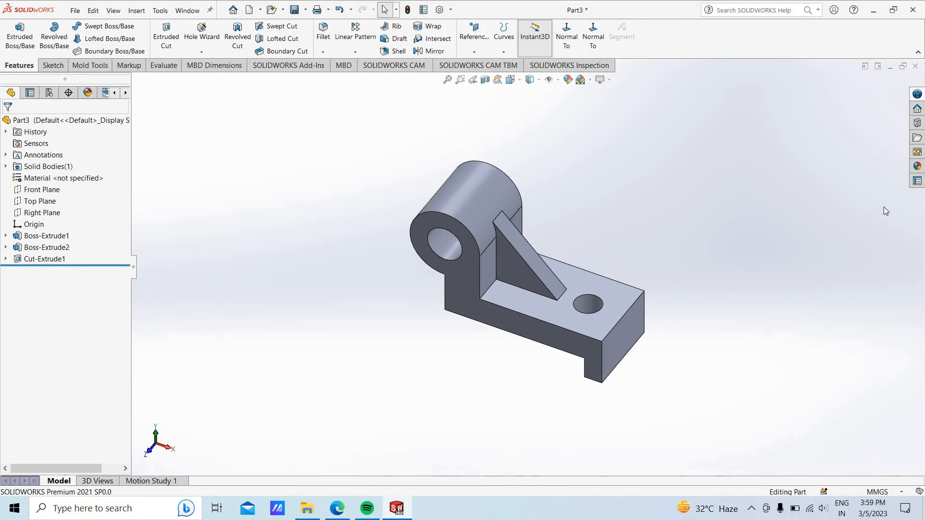
- Apply the candy apple red appearance from the Painted Car collection to the whole part
click(917, 166)
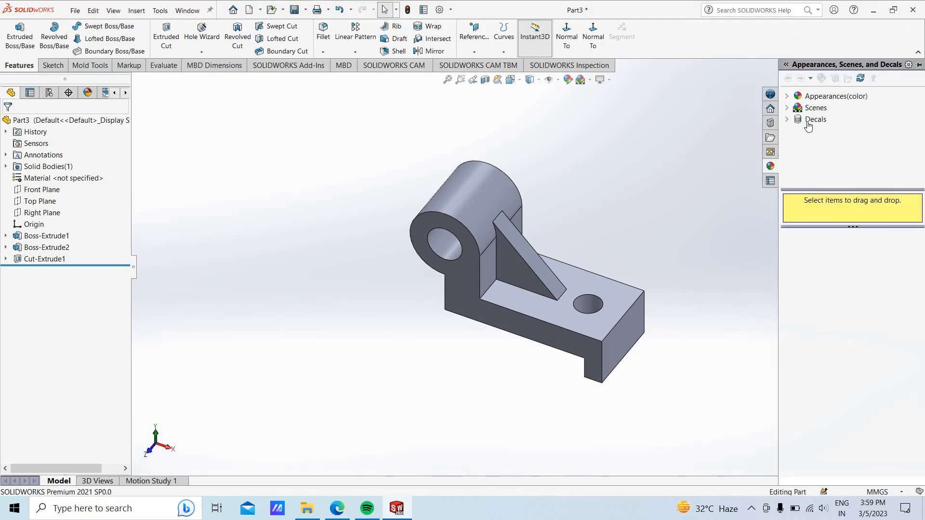
double_click(798, 95)
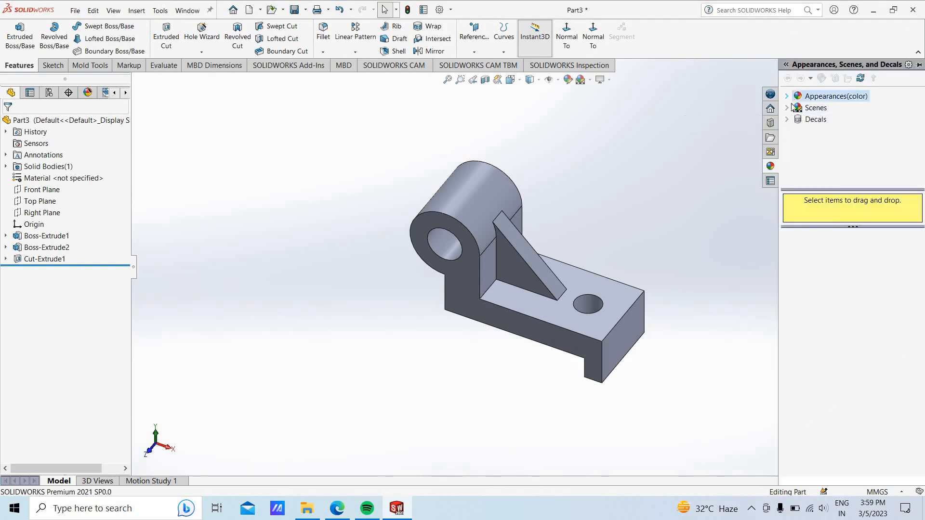
click(824, 154)
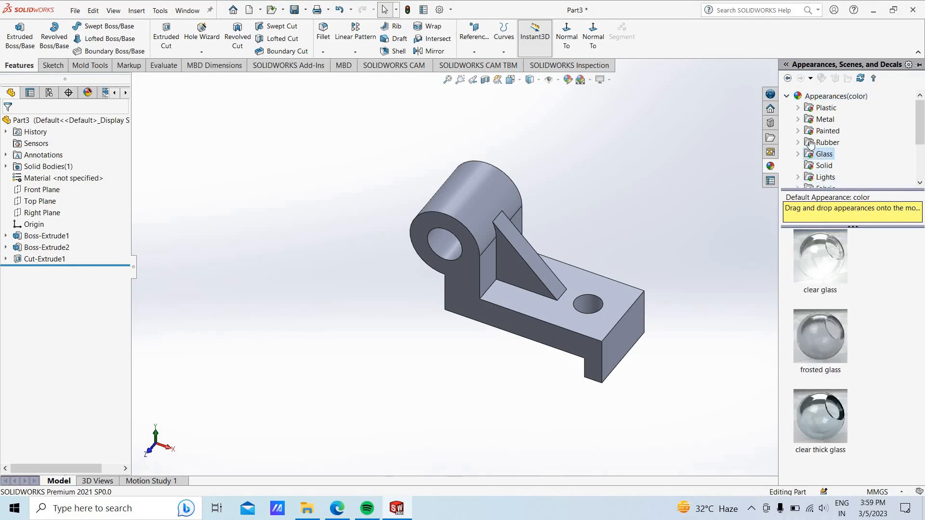
click(798, 132)
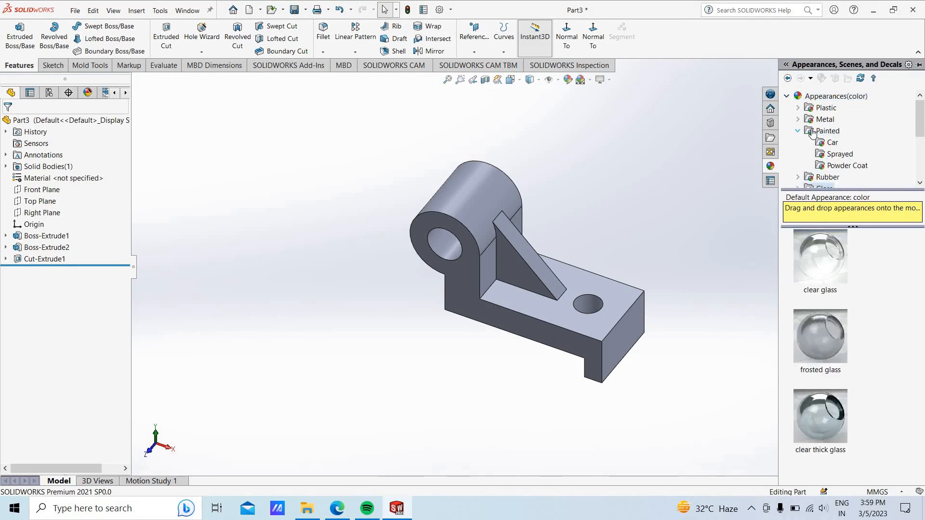
click(834, 143)
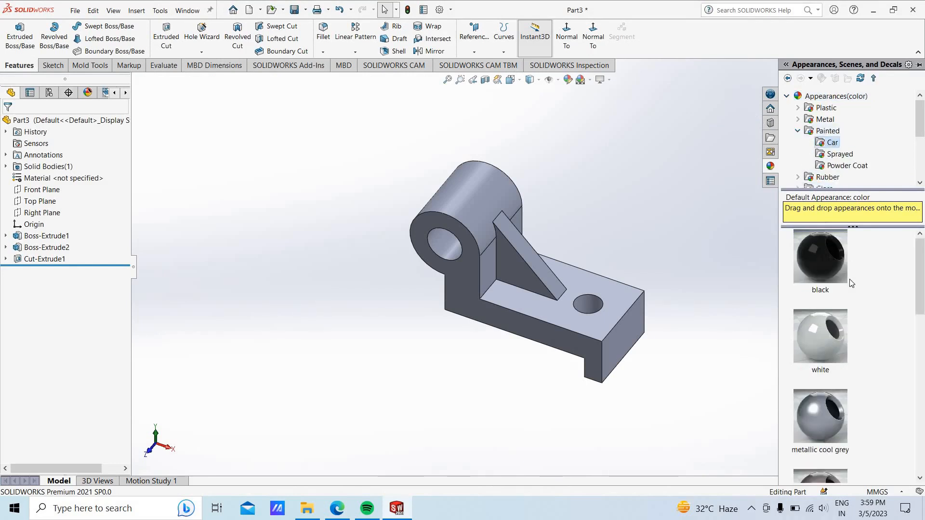
scroll(851, 283, down, 5)
drag(831, 389, 630, 334)
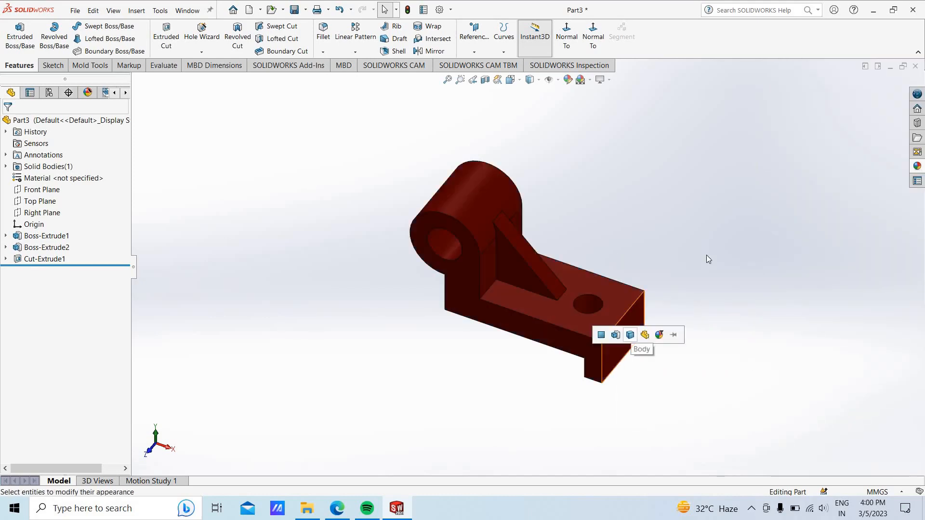
click(915, 167)
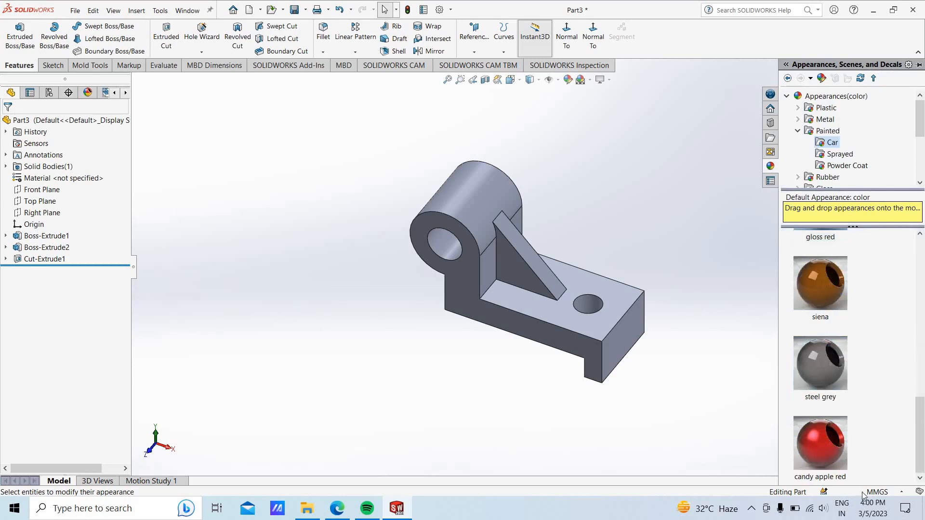
double_click(823, 450)
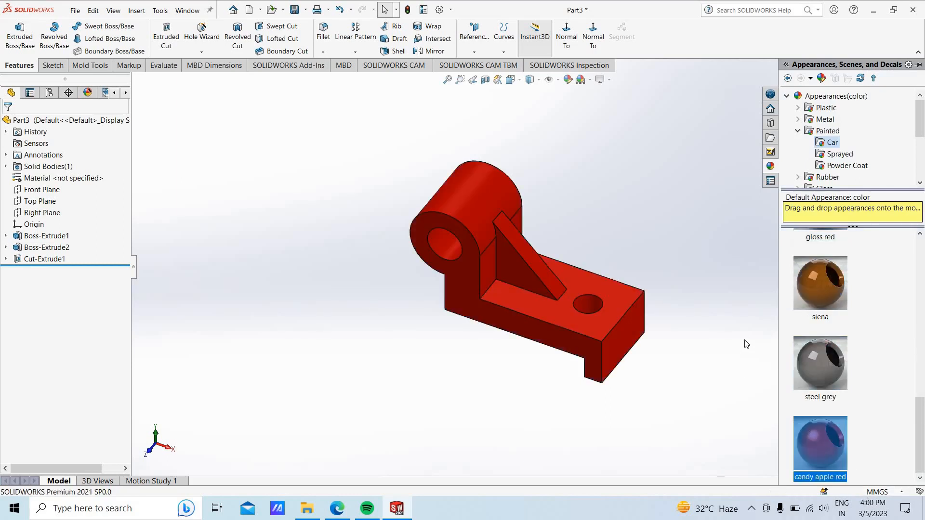
- Inspect the coloured part, fit it to the view and set the isometric orientation
middle_drag(758, 293, 478, 111)
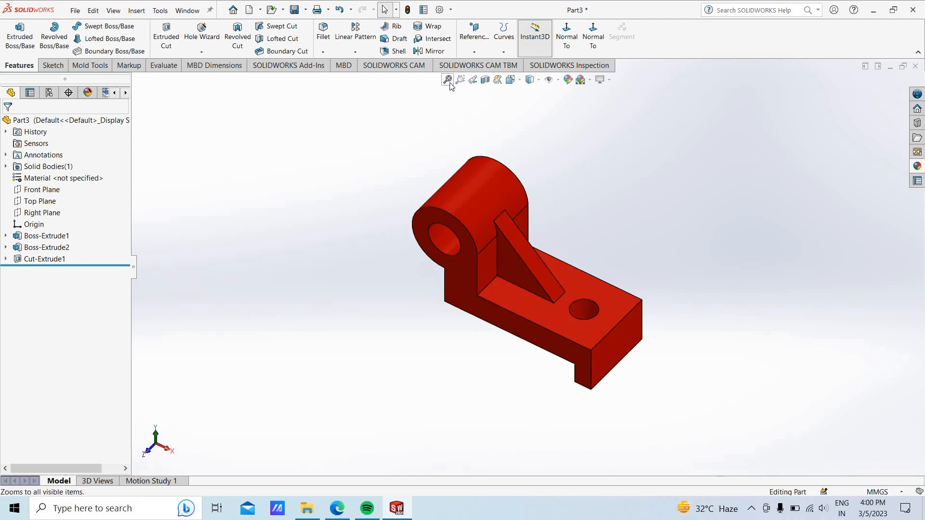
click(447, 81)
click(512, 81)
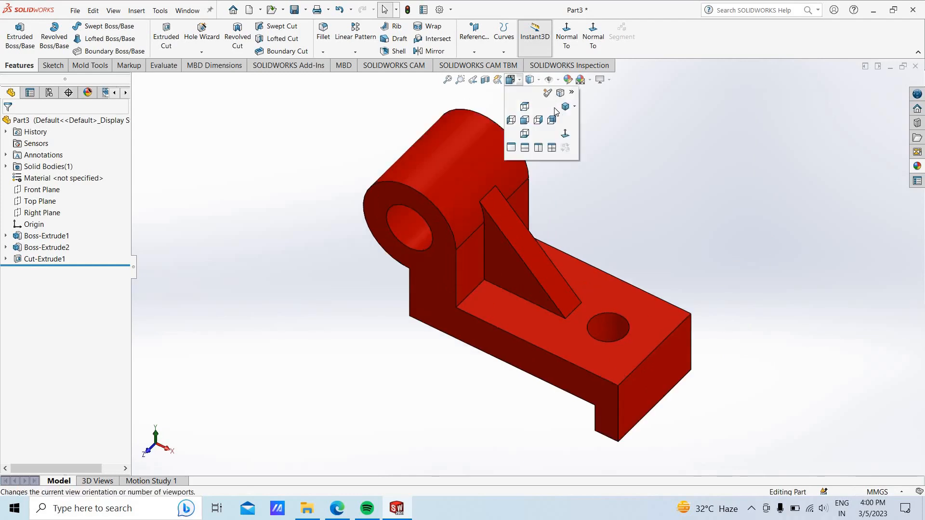
key(ctrl+7)
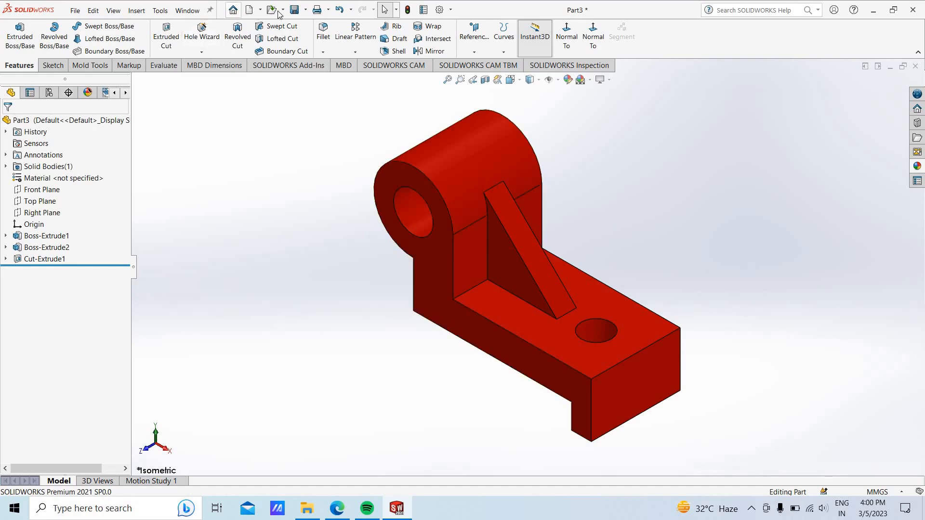
- Make a drawing from the part, saving the part on the Desktop as Part3
click(261, 11)
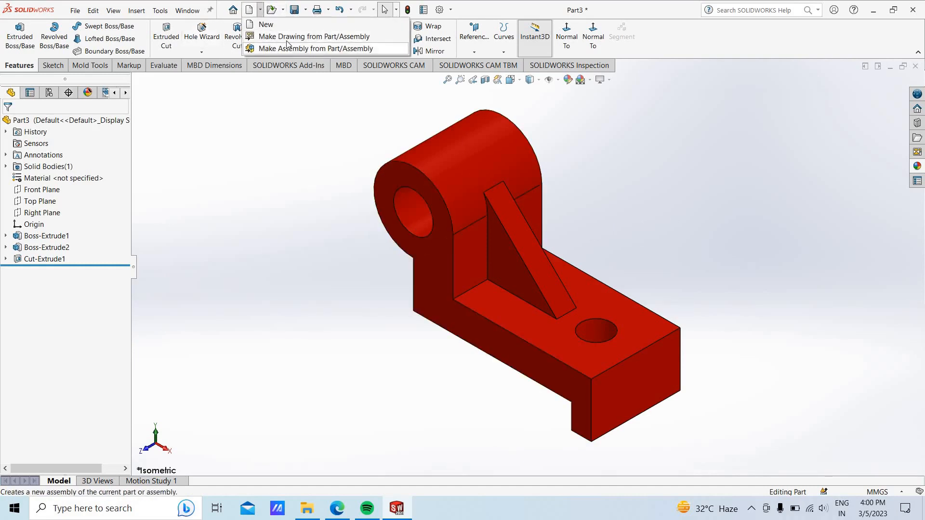
click(289, 37)
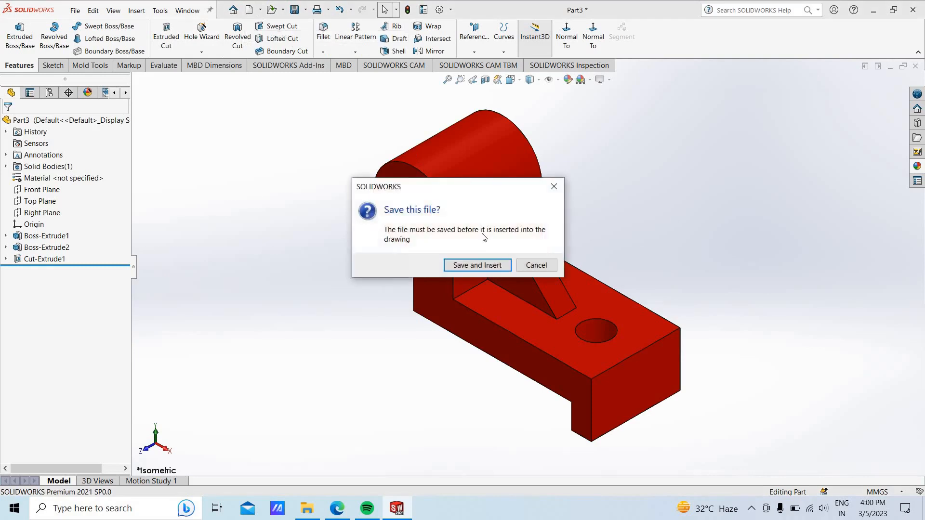
click(482, 264)
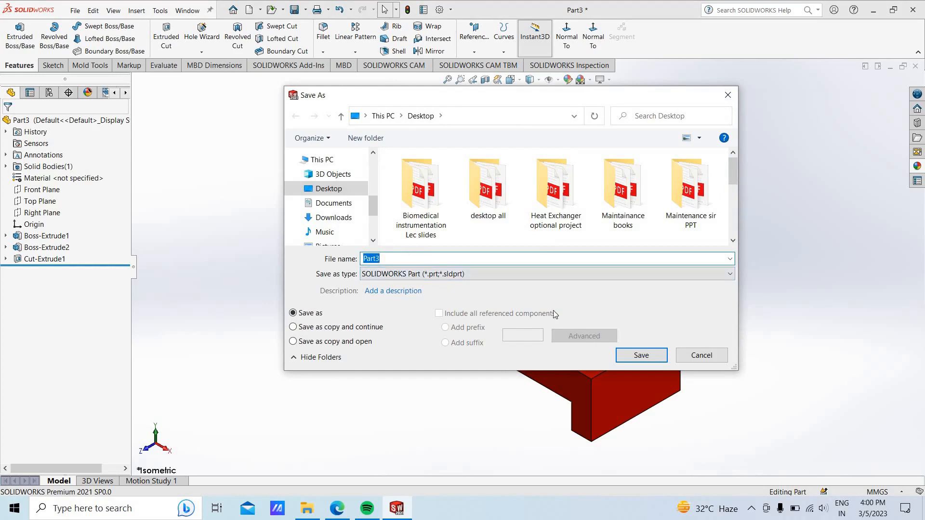
click(637, 357)
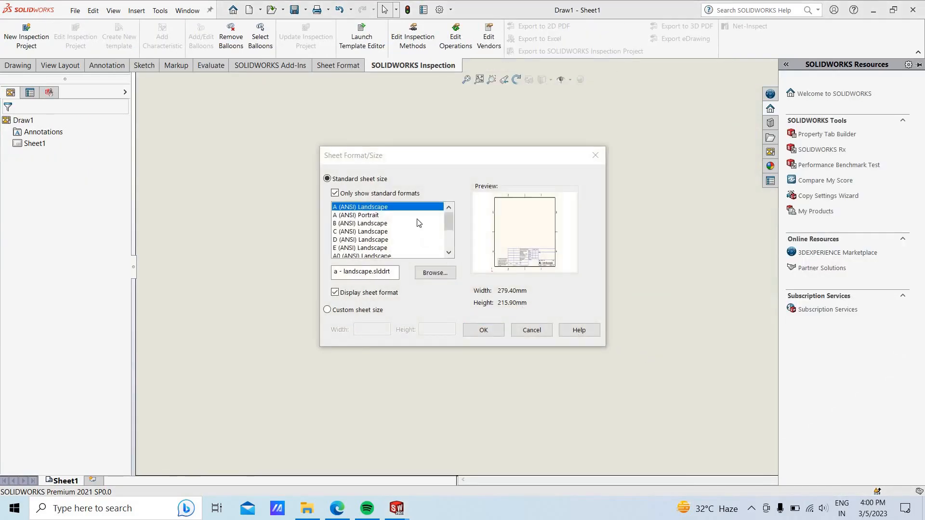
- Create the drawing sheet in the standard A3 (ANSI) Landscape format with the sheet format displayed
scroll(417, 220, down, 2)
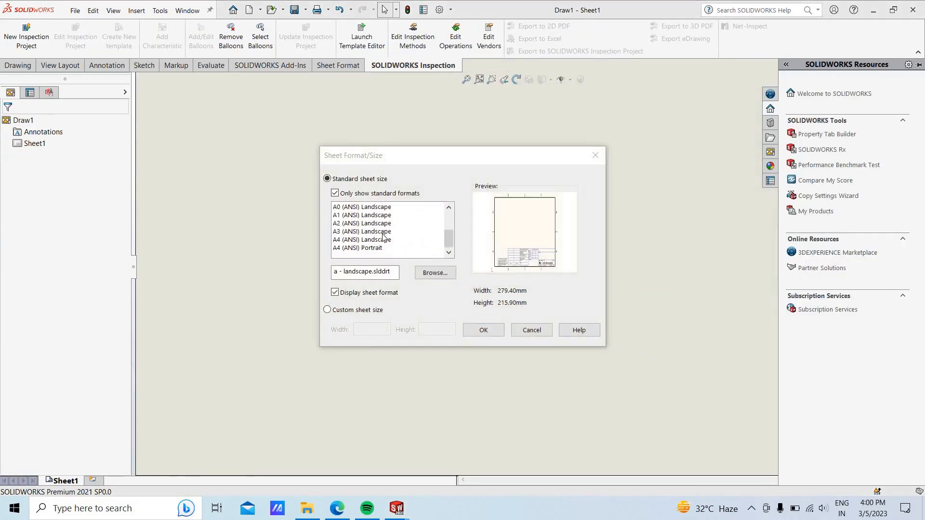
click(383, 232)
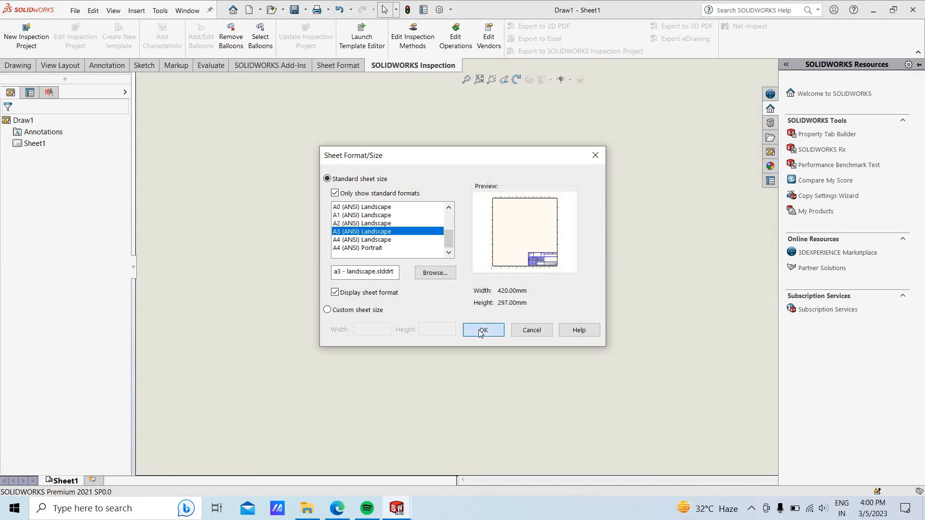
click(482, 331)
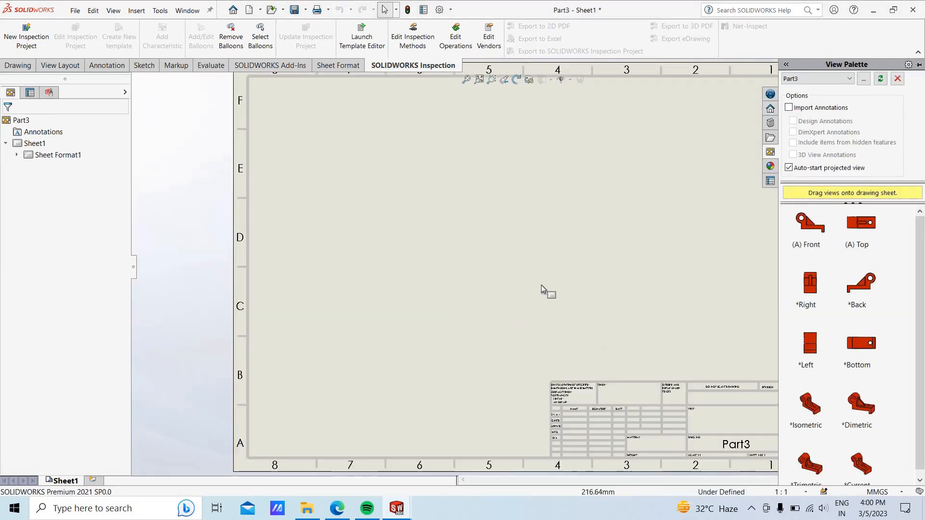
click(473, 312)
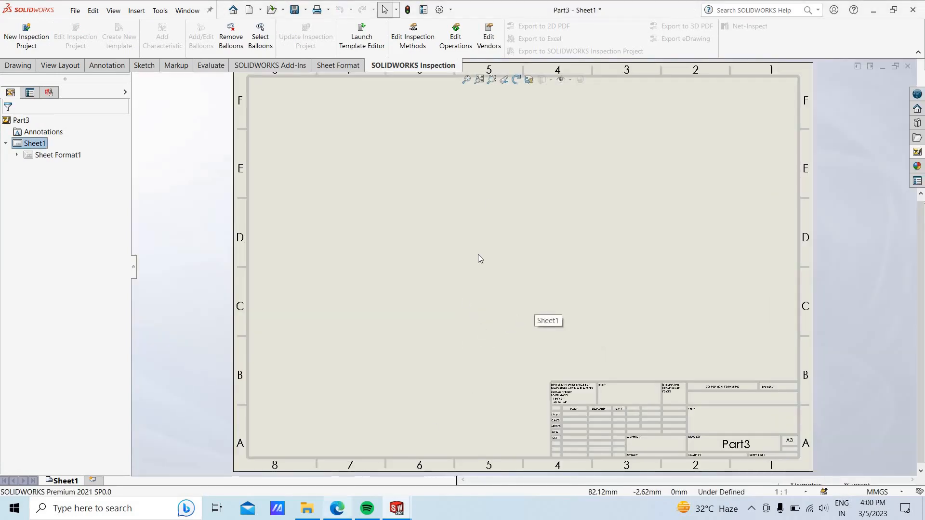
- Check the Lab 1 CW PDF for the required drawing views and projection method, and return to the drawing sheet
key(alt+Tab)
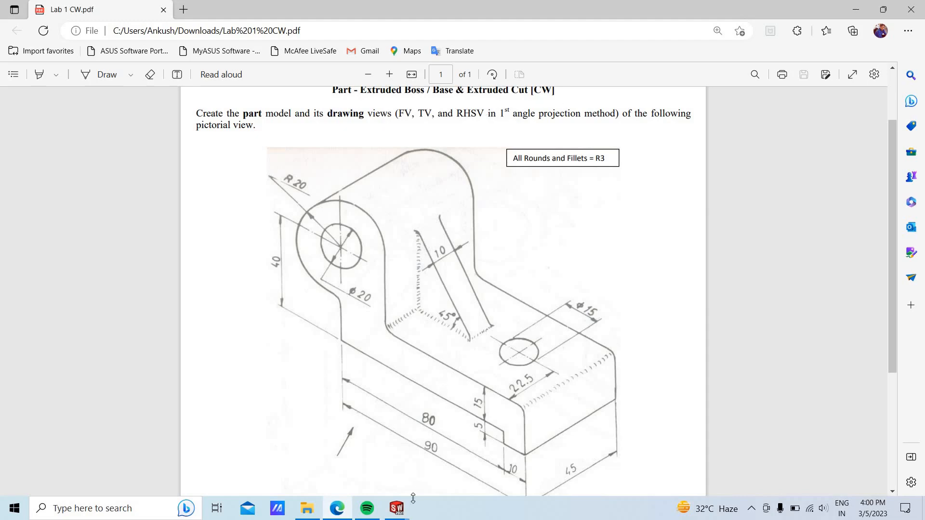
click(403, 513)
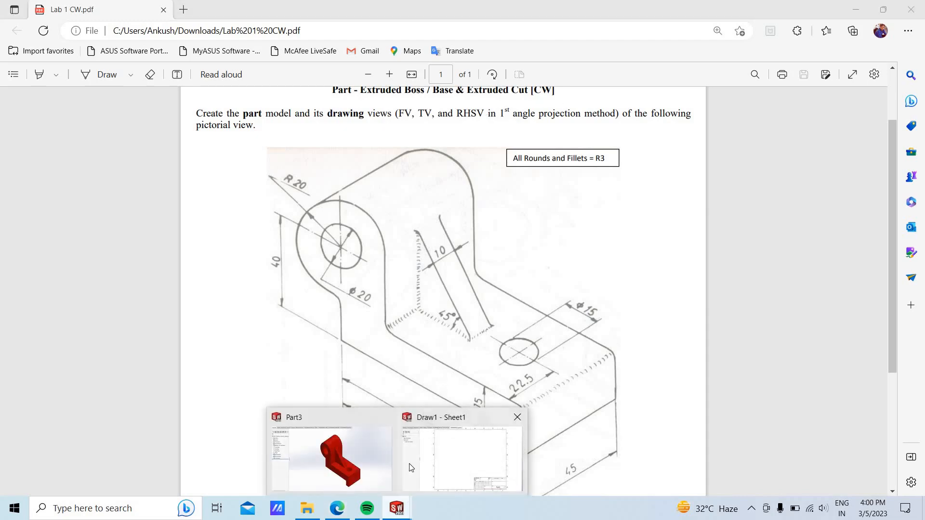
click(410, 468)
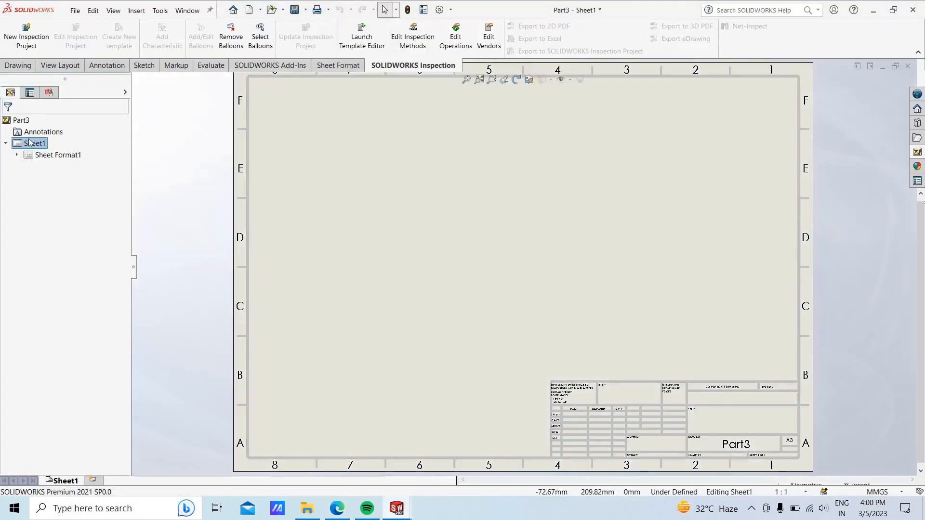
- Display the grid on Sheet1 and apply its sheet properties with first angle projection and 1:1 scale
right_click(31, 143)
click(55, 160)
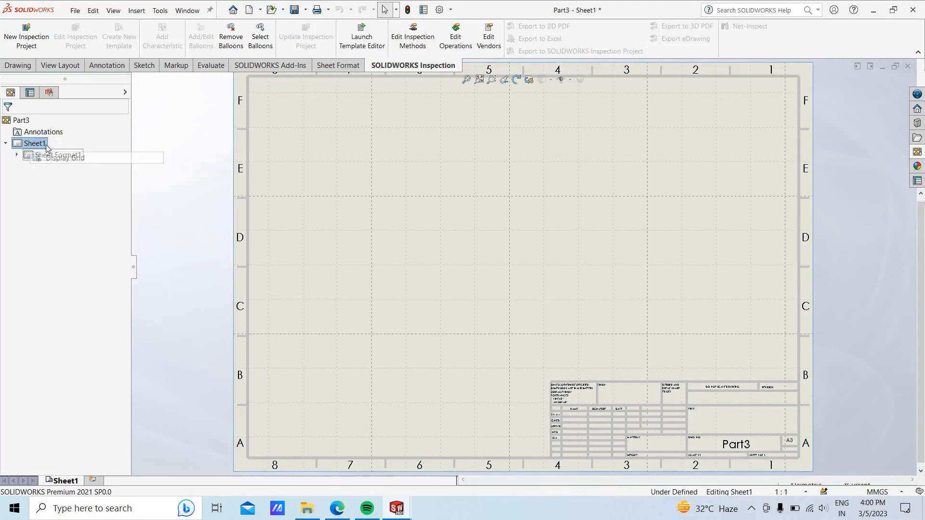
right_click(36, 143)
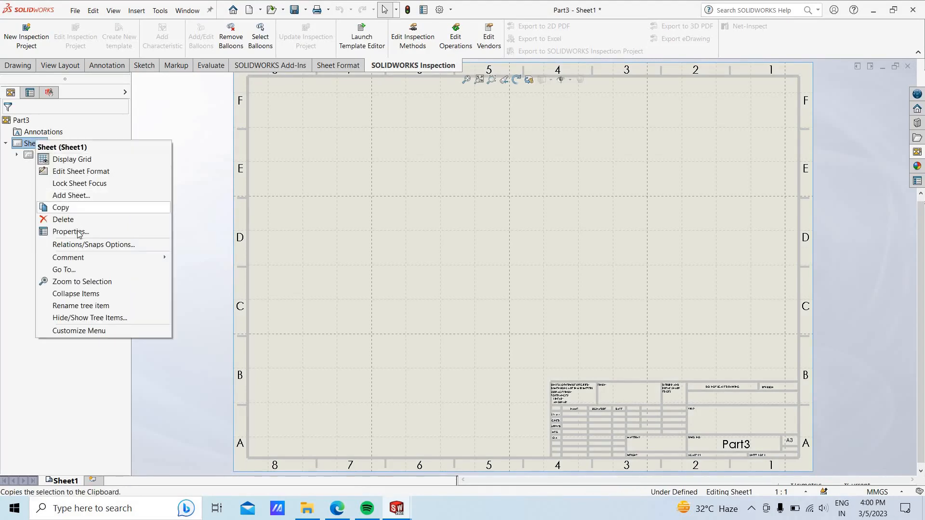
click(144, 230)
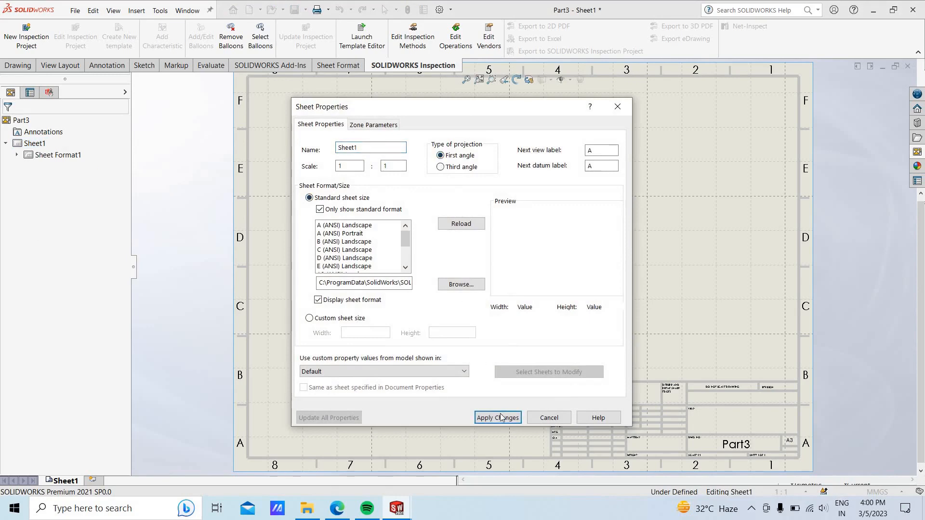
click(498, 418)
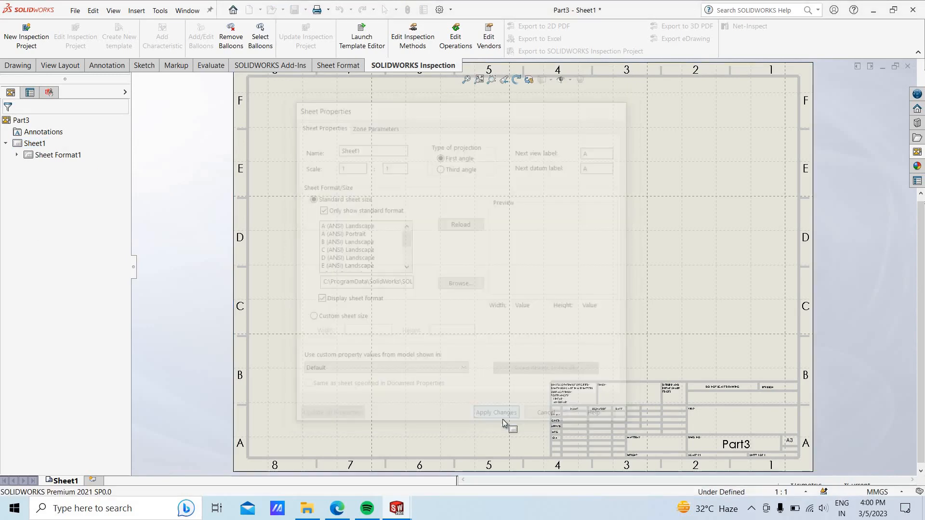
- Review the pictorial view in the Lab 1 CW PDF again and return to the drawing sheet
mouse_move(396, 508)
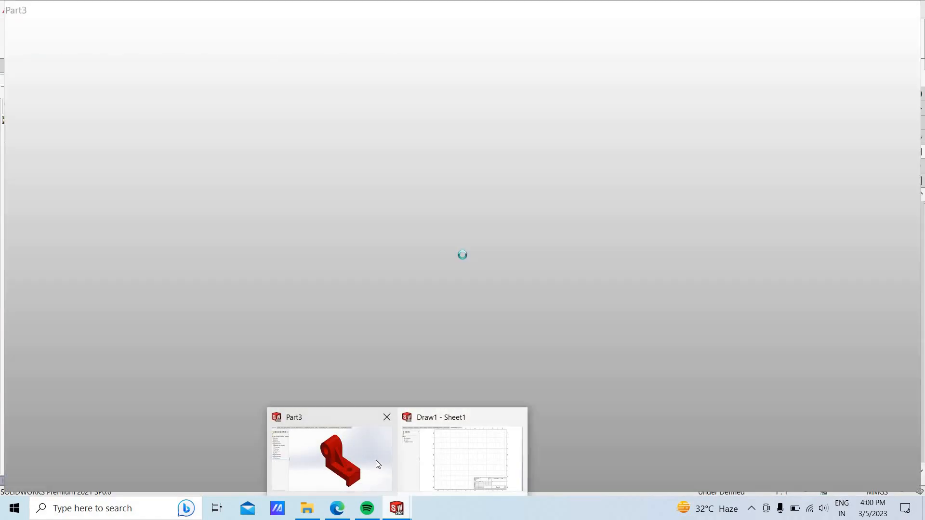
click(376, 461)
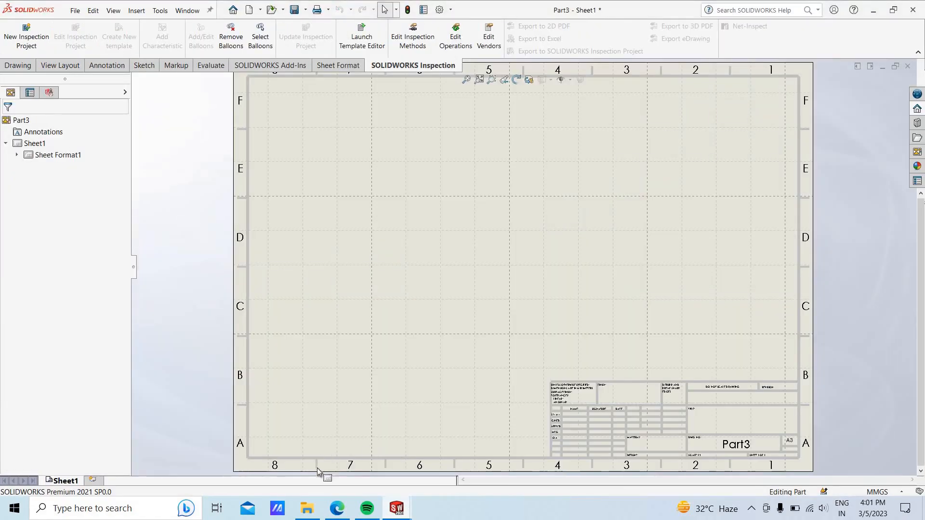
click(337, 508)
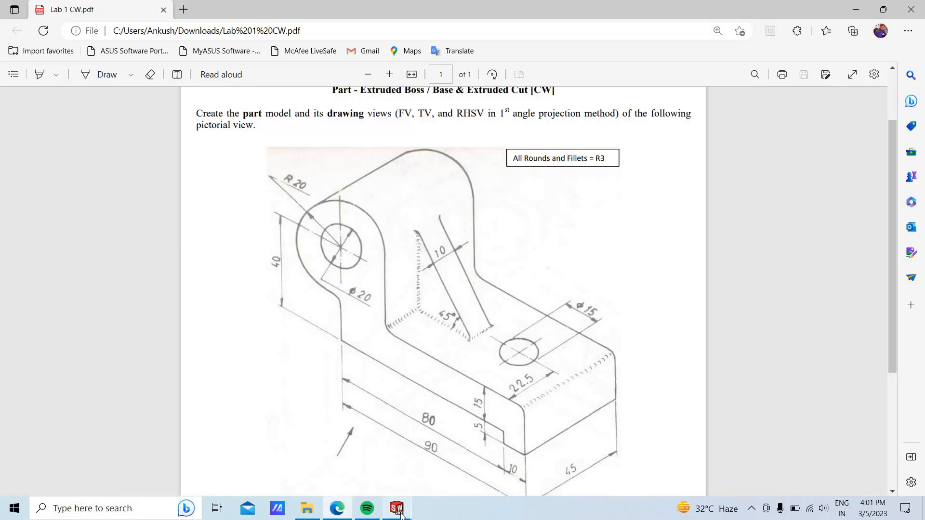
mouse_move(401, 514)
click(457, 480)
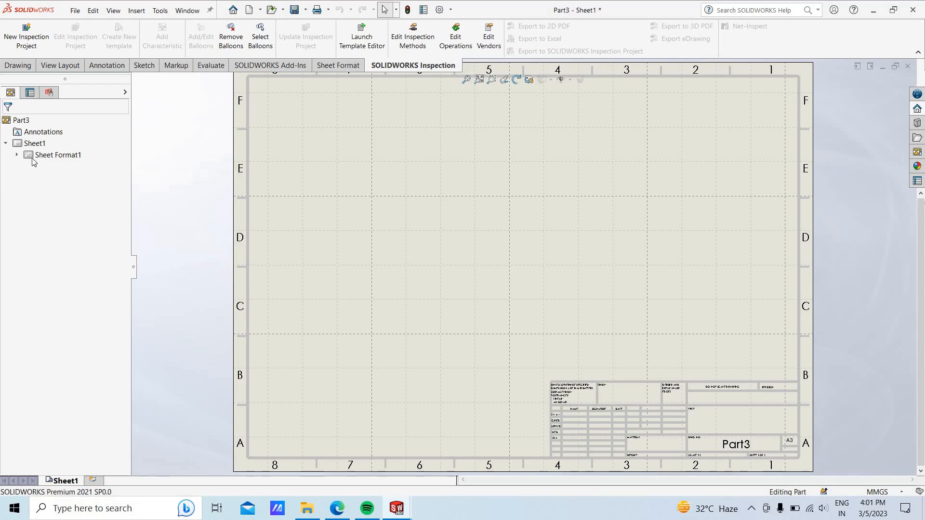
- Place the front model view of Part3 on the sheet and project its side, top and isometric views from it
click(60, 65)
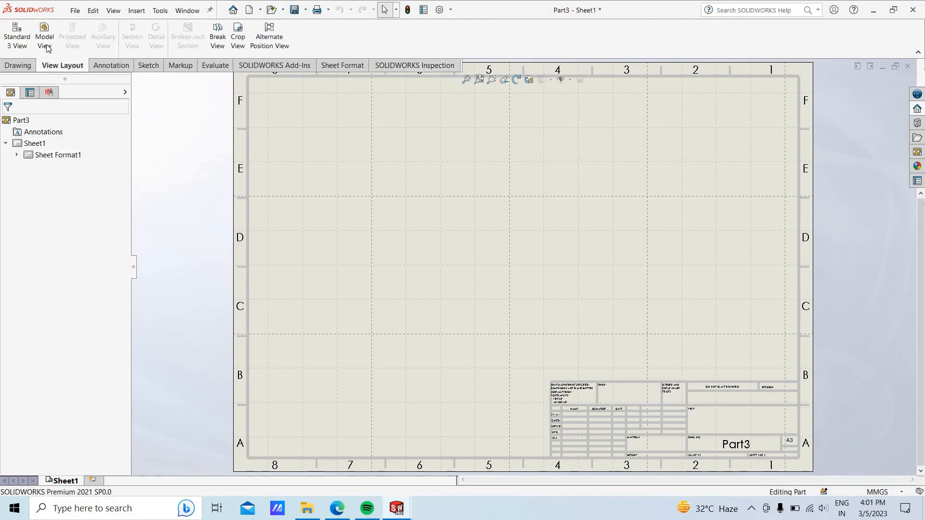
click(45, 37)
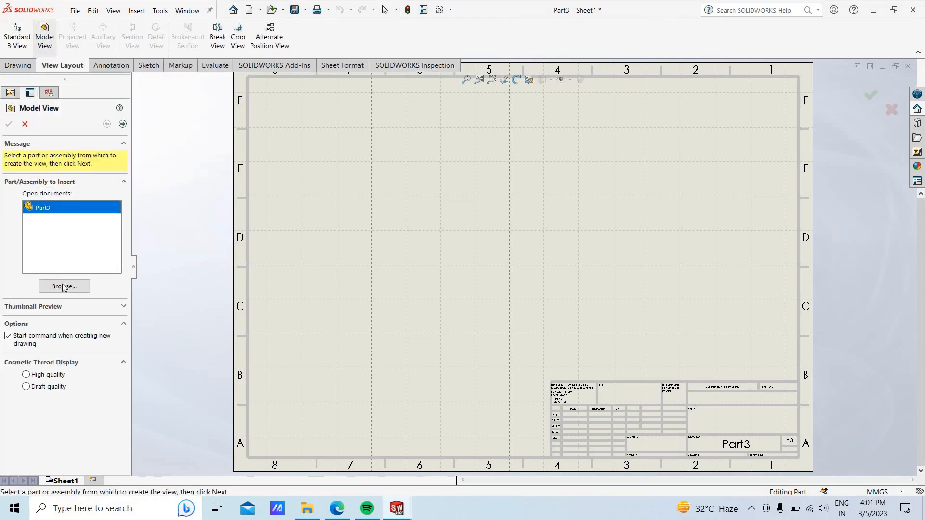
double_click(71, 209)
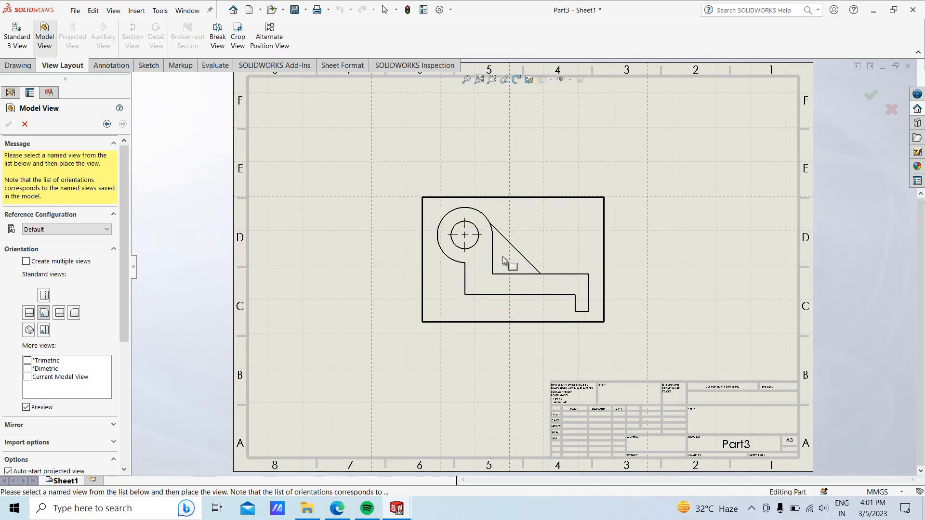
click(496, 257)
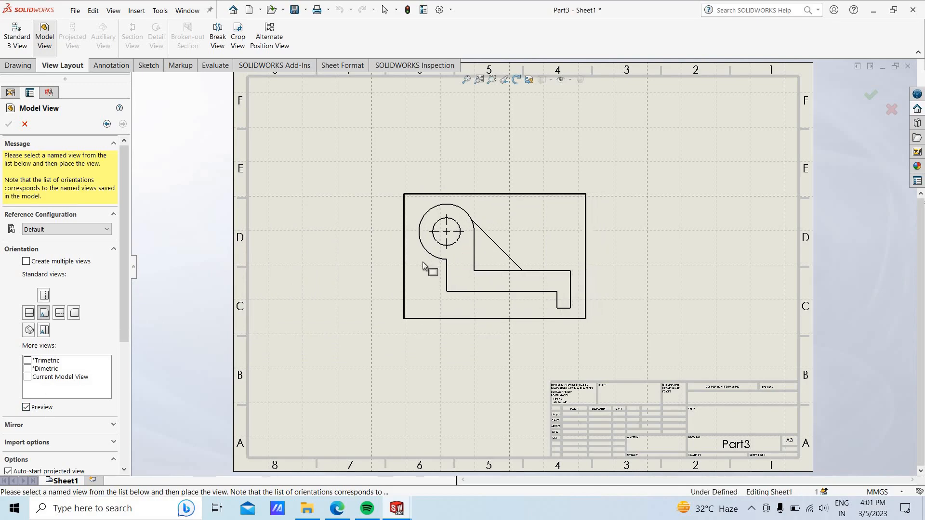
click(313, 274)
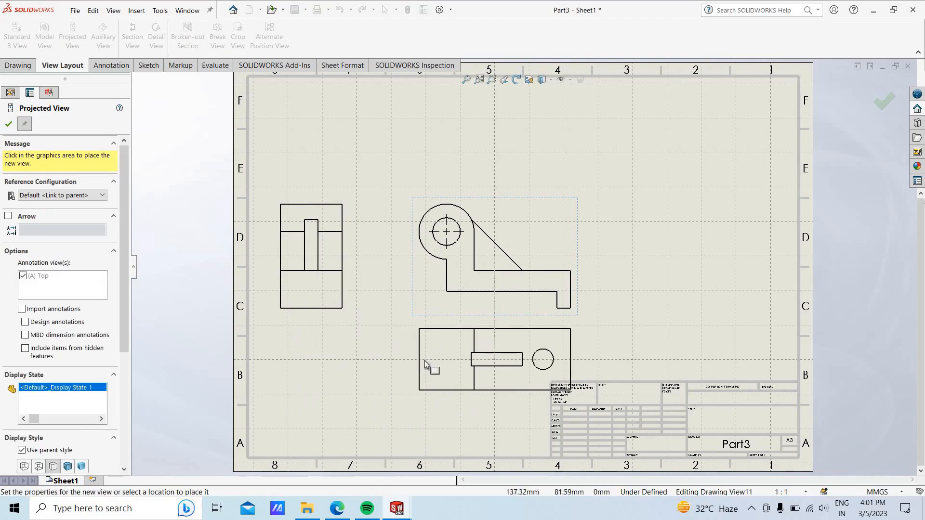
click(453, 359)
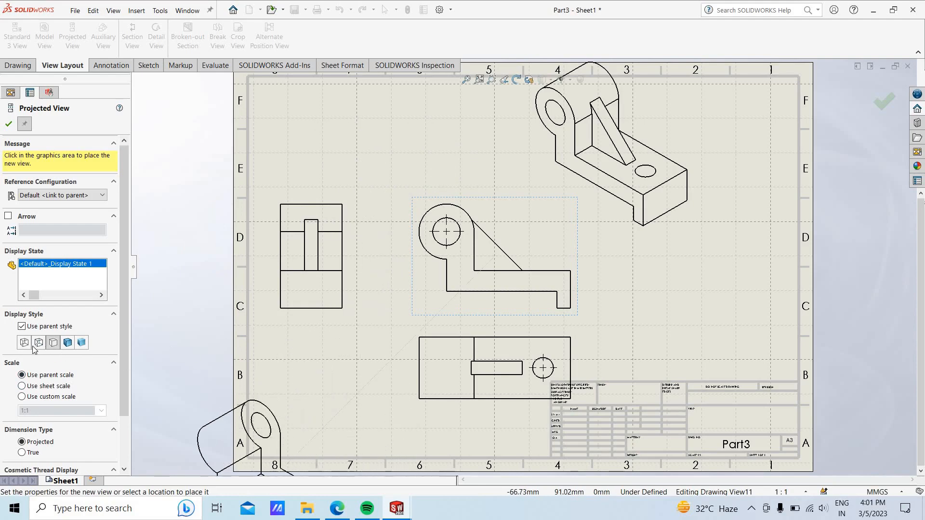
click(10, 125)
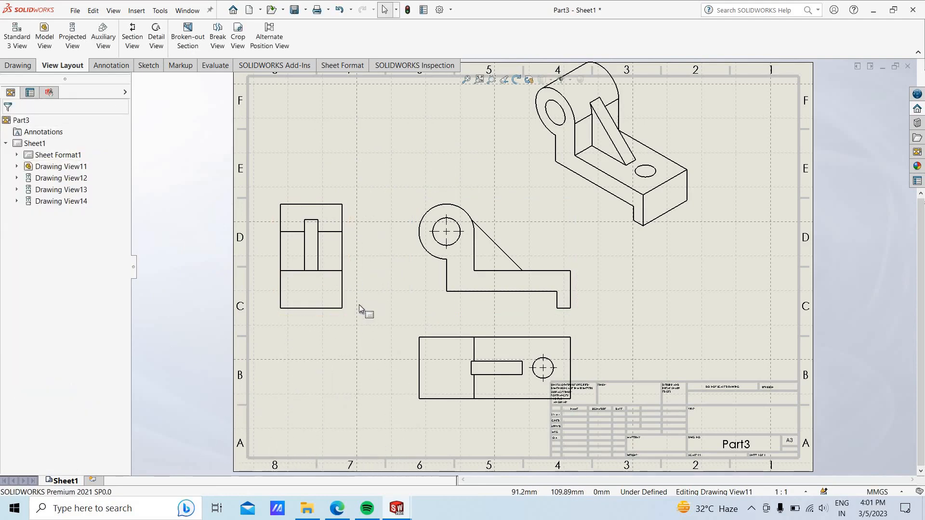
- Move the front view up and to the left on the sheet so the aligned top view clears the title block
click(403, 311)
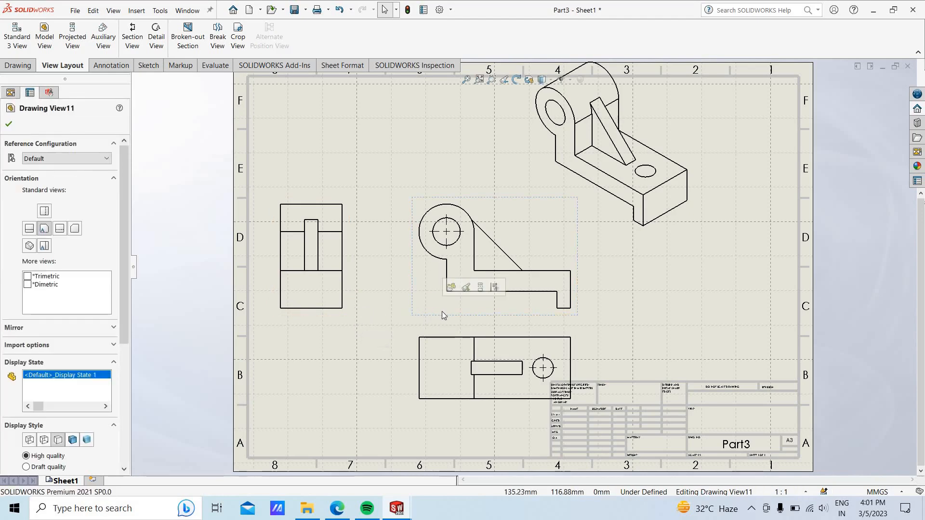
click(409, 312)
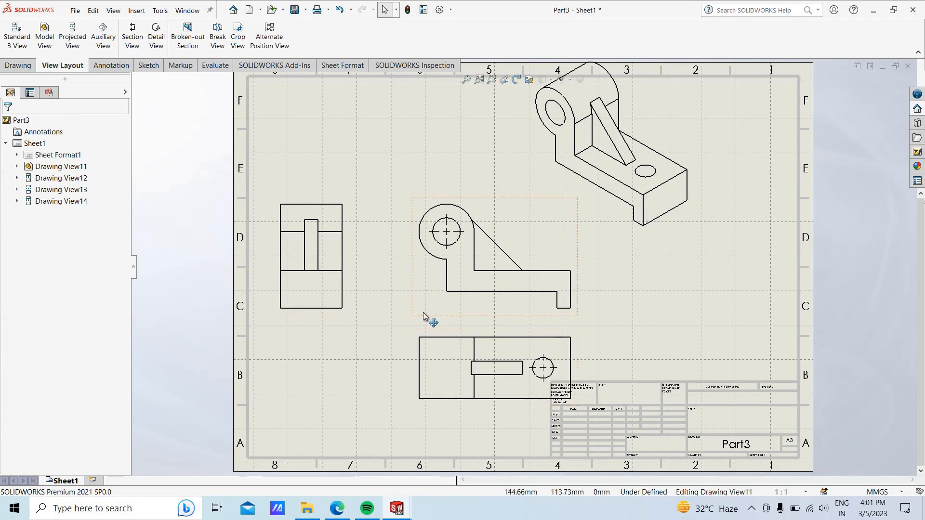
mouse_move(423, 316)
mouse_down()
mouse_move(397, 300)
mouse_move(404, 299)
mouse_up()
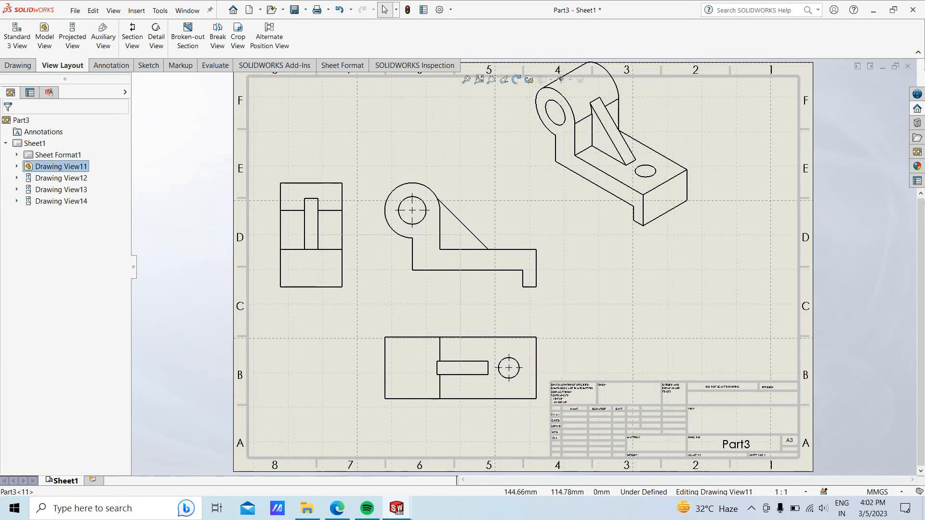
- Move the isometric view inside the sheet border near its upper-right corner and display it as Shaded With Edges
mouse_move(670, 234)
mouse_down()
mouse_move(750, 268)
mouse_move(741, 266)
mouse_up()
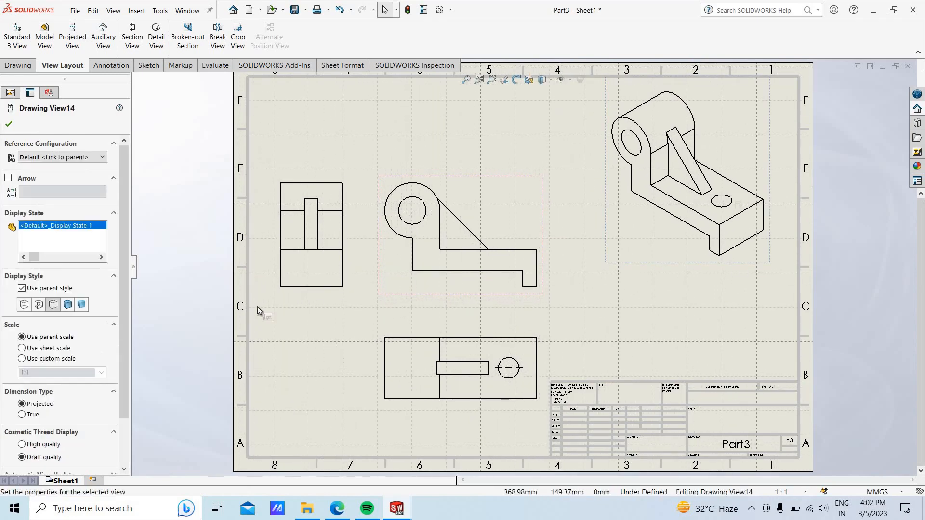
click(69, 306)
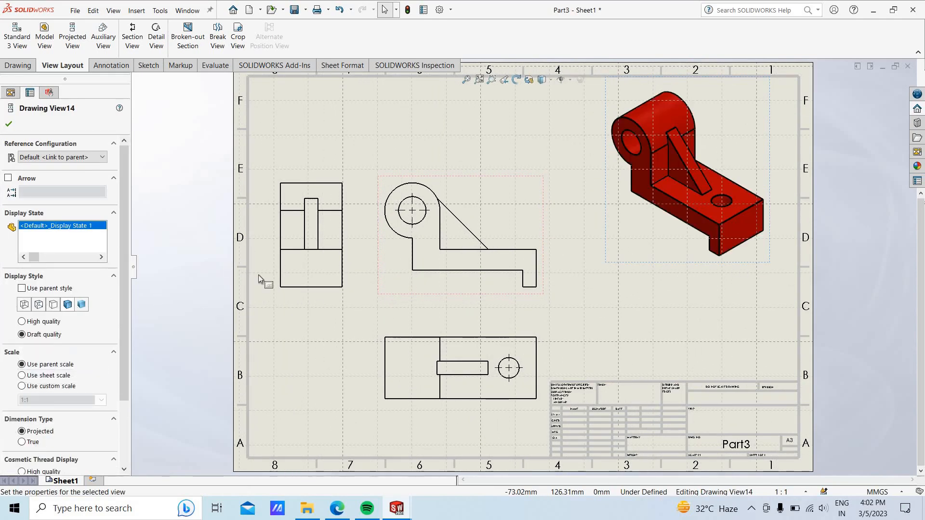
click(347, 303)
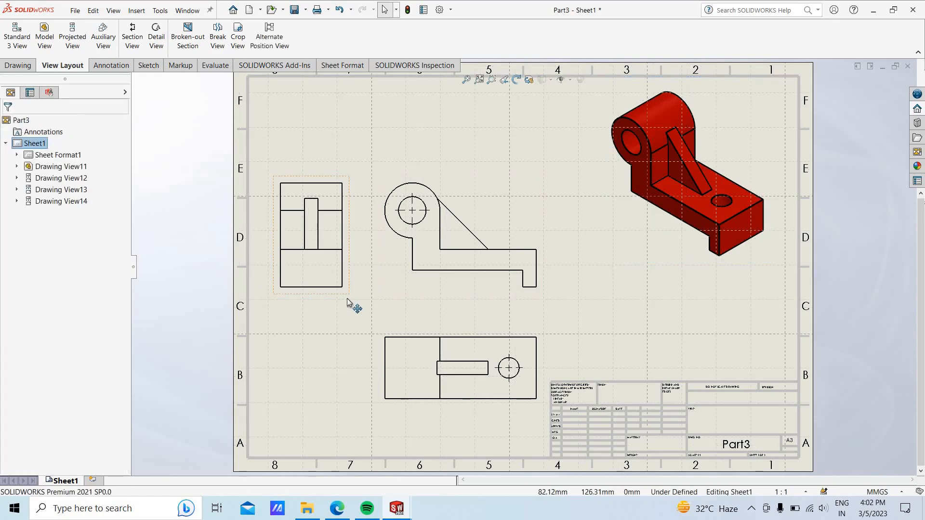
- Set the display style of the side, front and top views together to Hidden Lines Visible
click(331, 300)
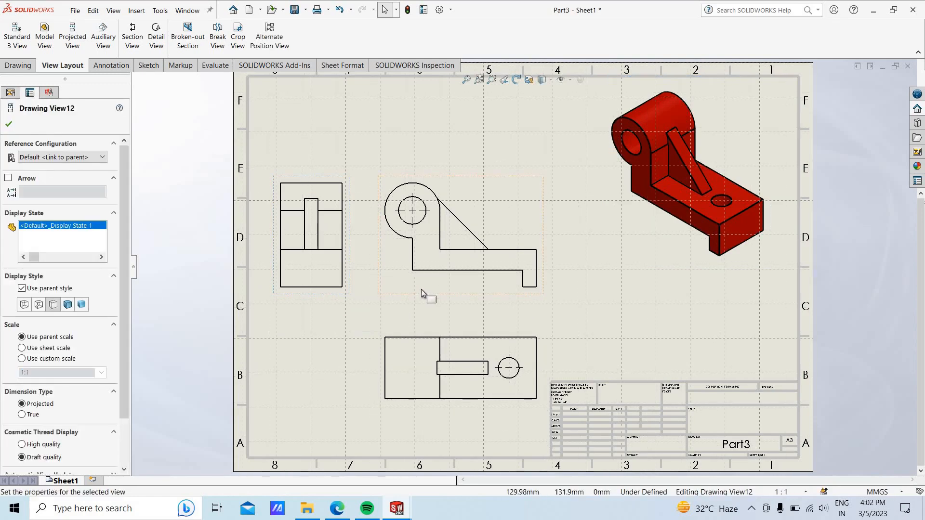
ctrl+click(421, 290)
ctrl+click(410, 409)
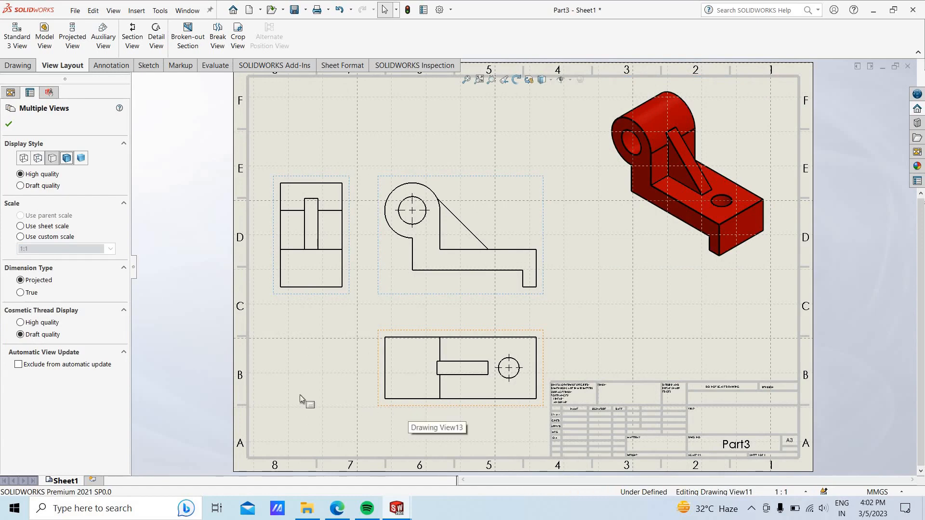
click(38, 159)
click(10, 125)
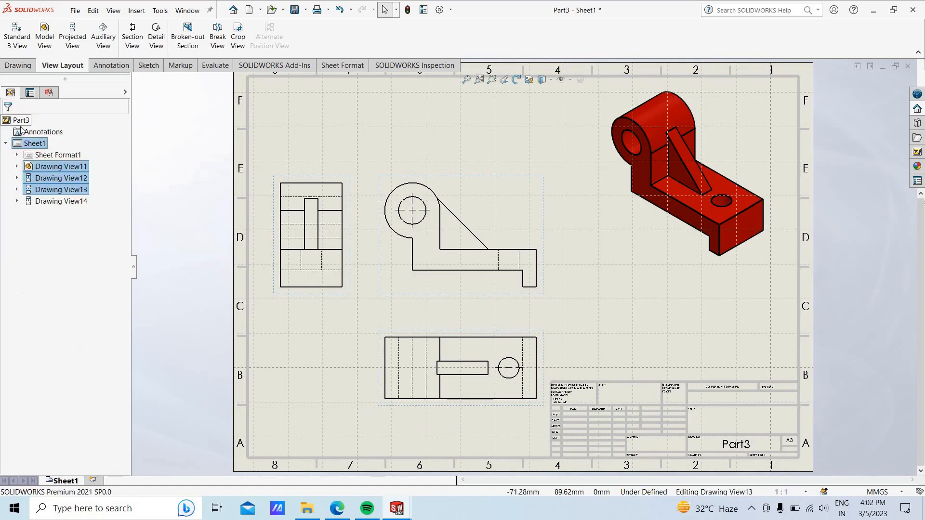
- Add a note reading "Front View" beneath the front view
click(22, 66)
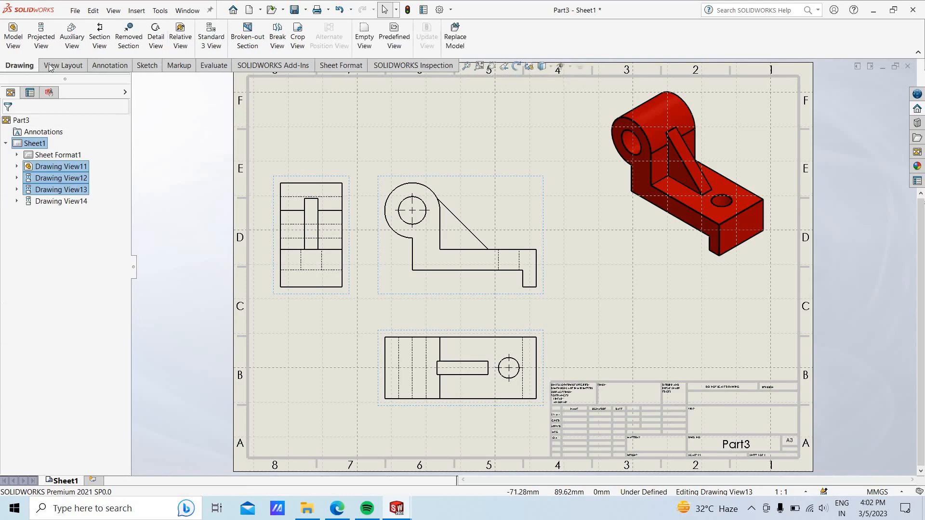
click(103, 67)
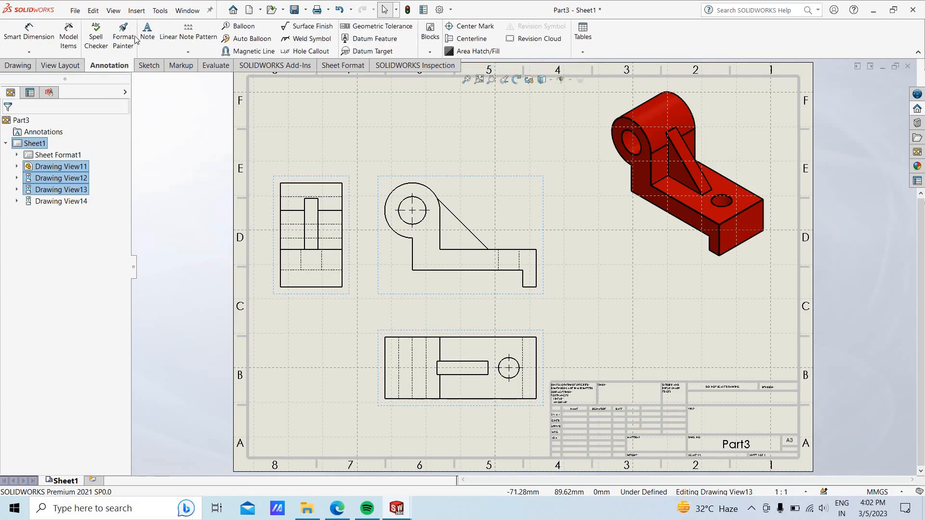
click(147, 37)
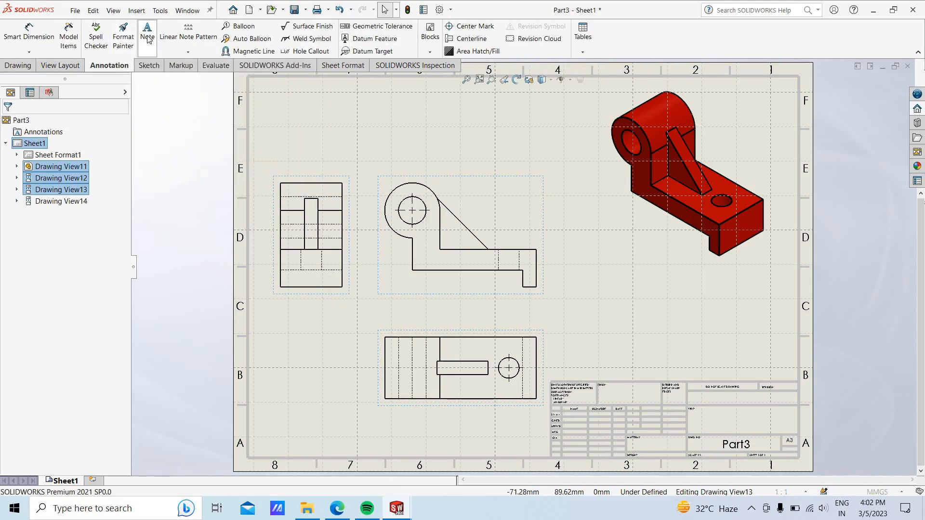
click(437, 285)
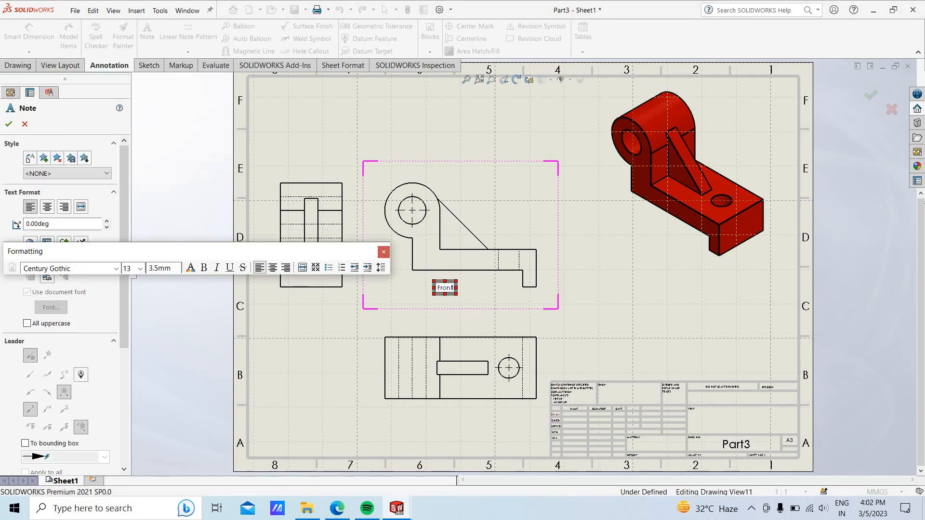
text(Front View)
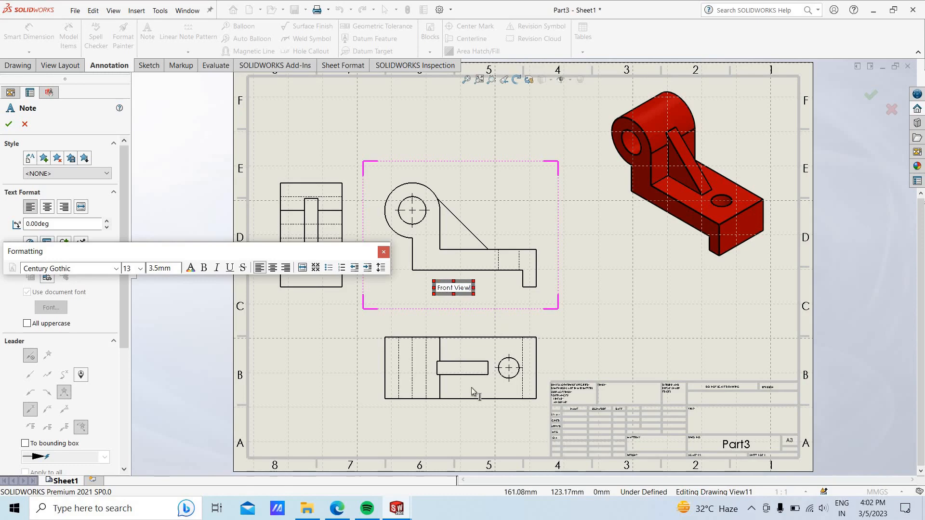
- Place note copies beneath the top and side views, reading "Top View" and "Side View", and finish the Note command
click(455, 412)
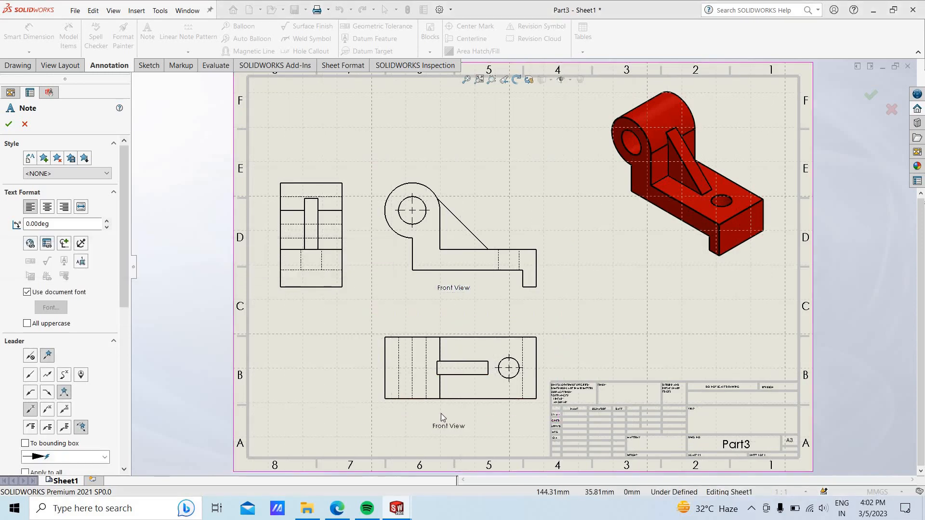
double_click(459, 415)
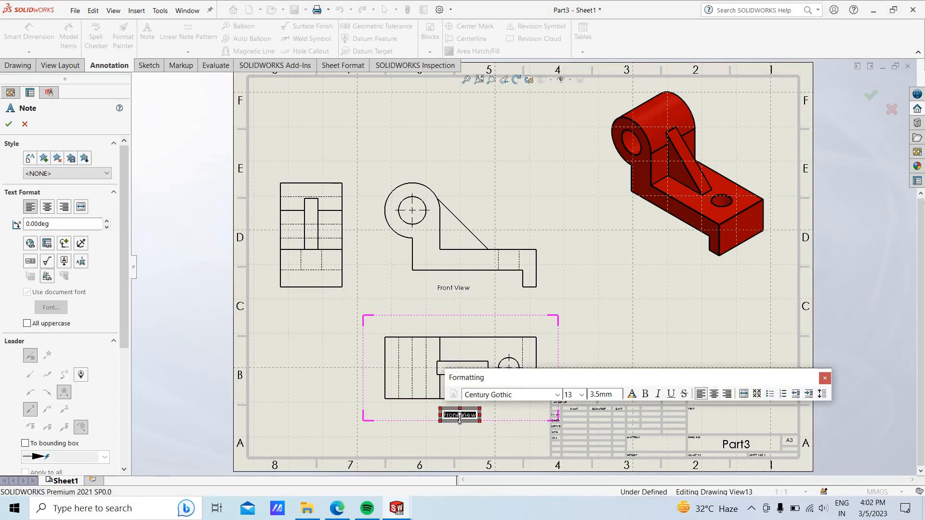
key(BackSpace)
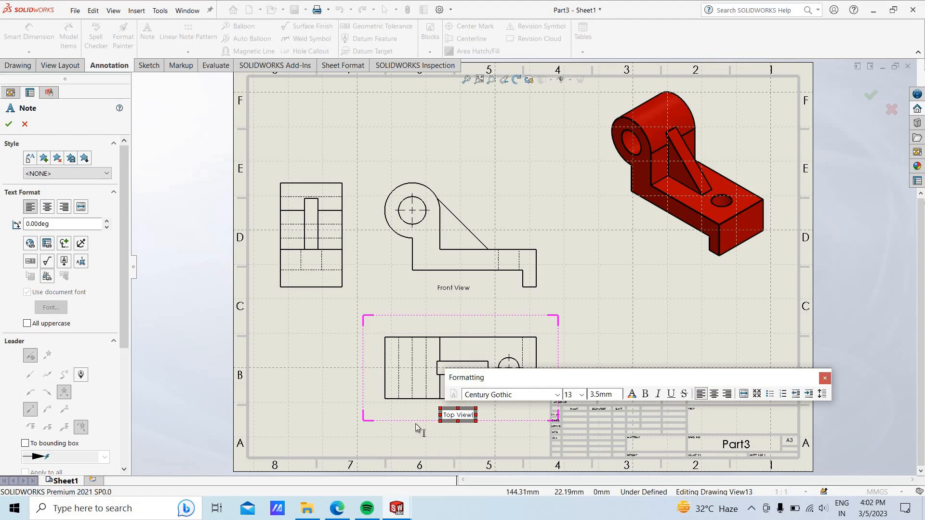
click(385, 407)
click(293, 296)
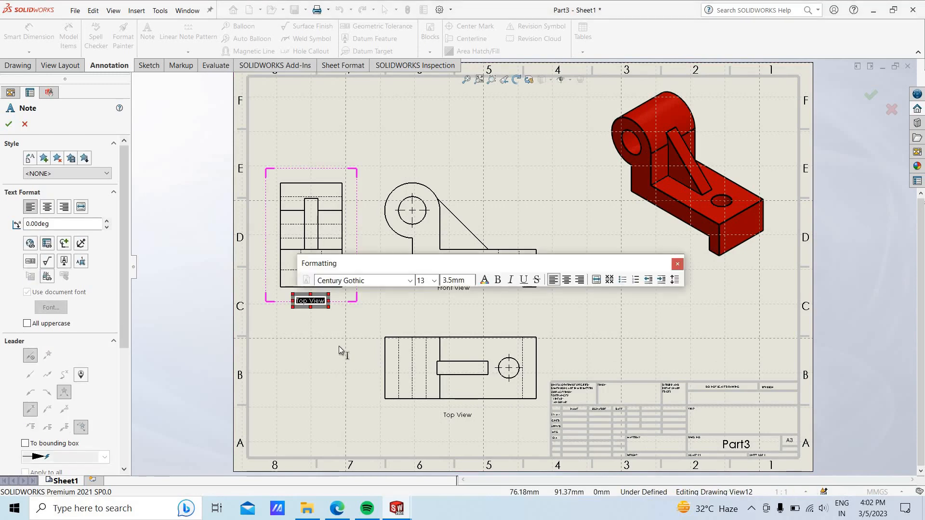
key(BackSpace)
text(Side)
click(9, 124)
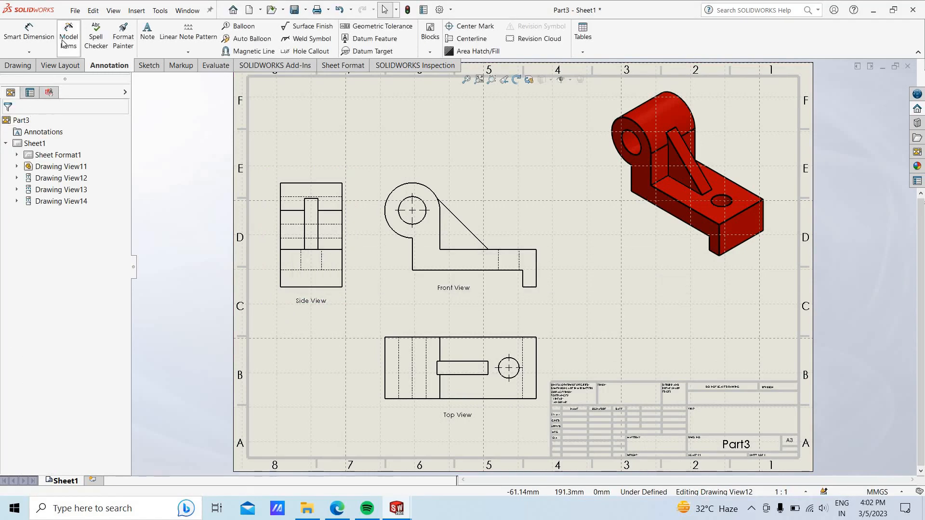
- Insert the model dimensions into the side, front and top views using Model Items, with the entire model as source
click(62, 43)
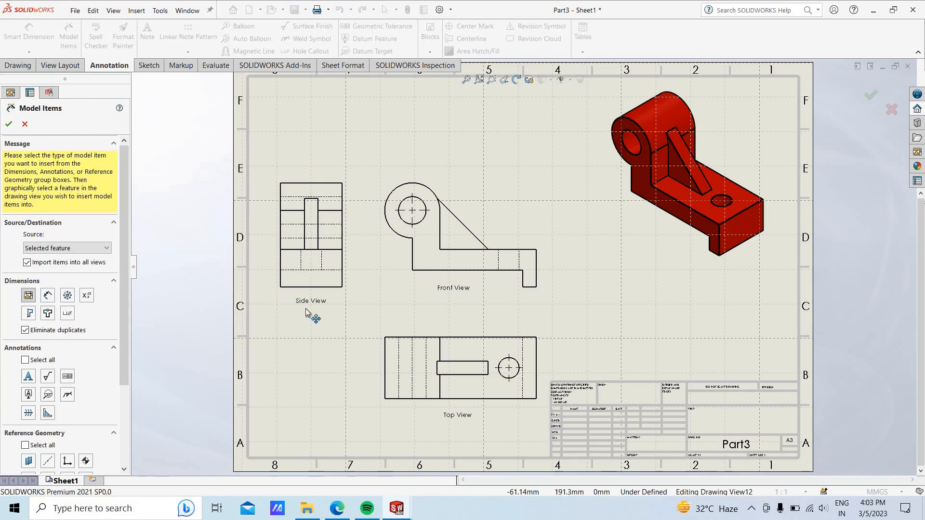
click(347, 296)
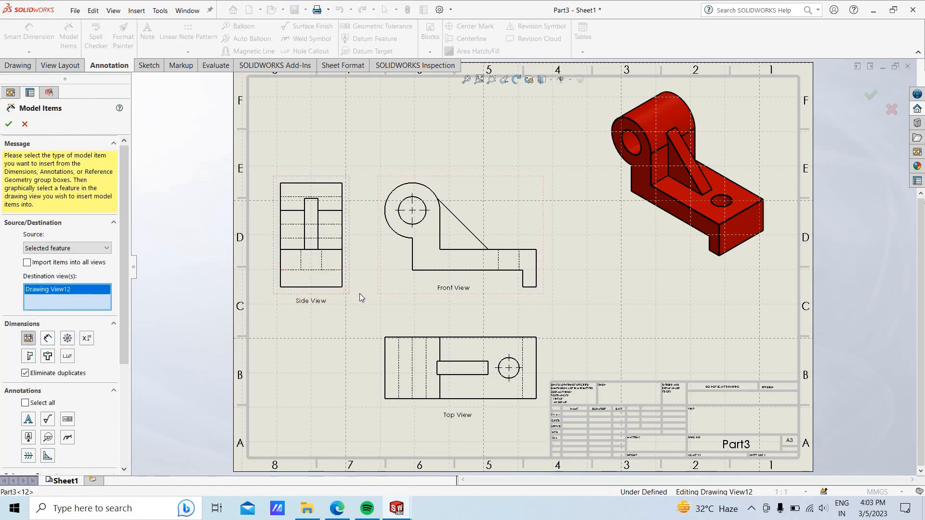
click(397, 294)
click(405, 406)
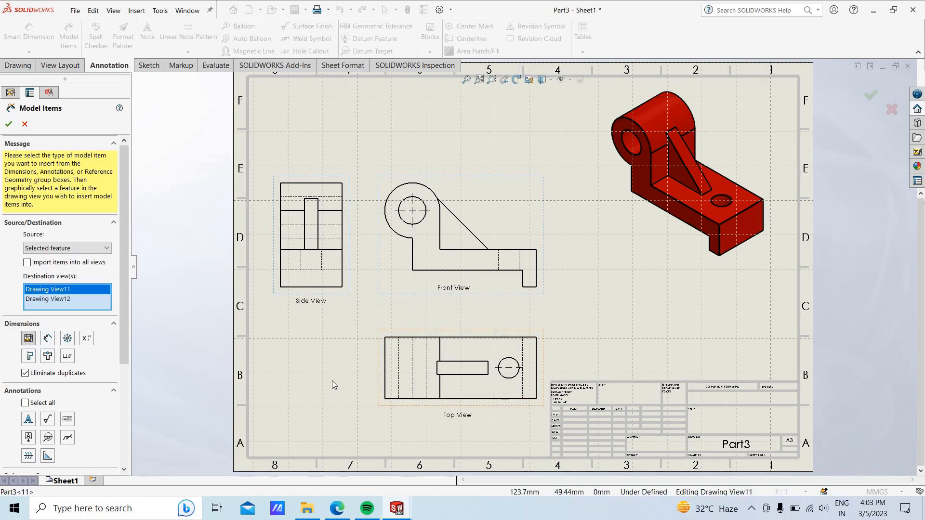
click(9, 123)
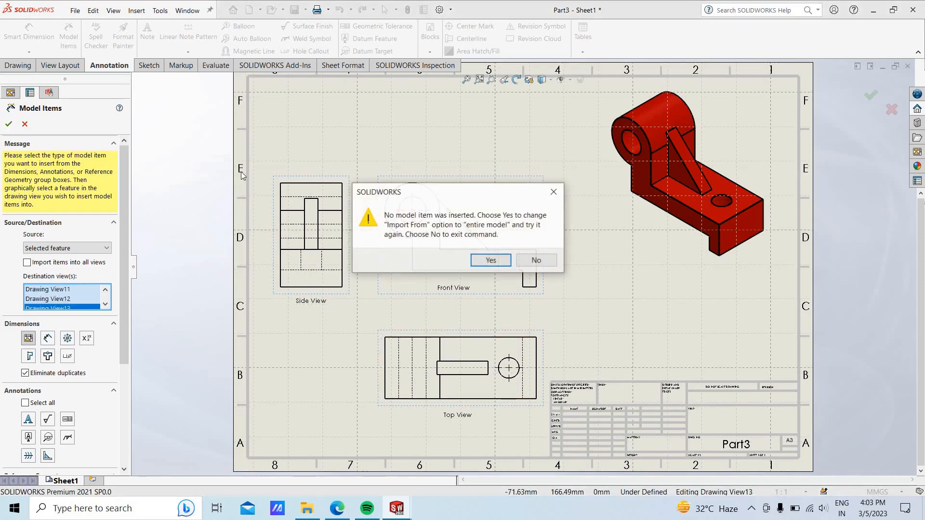
click(492, 261)
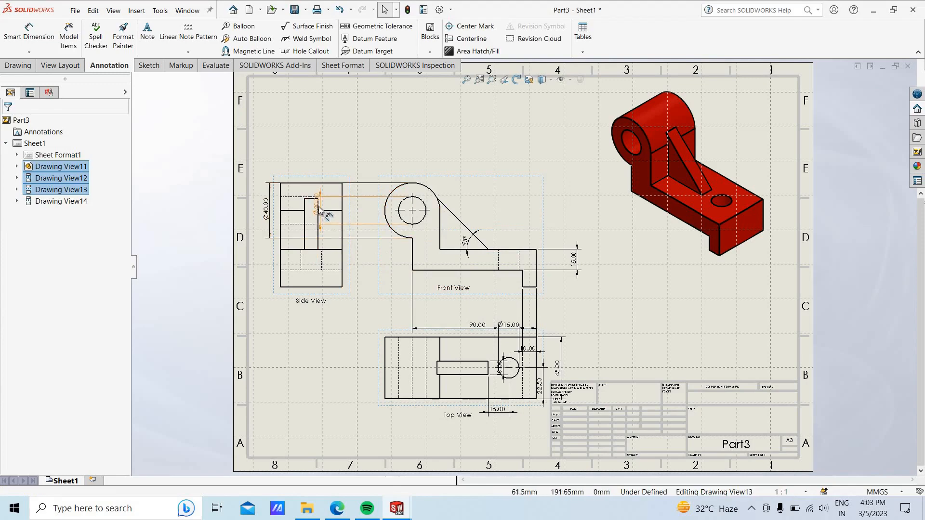
- Move the Ø20 and Ø40 dimensions from the side view to the front view, and bring its 15 and 90 mm dimensions closer
shift+drag(319, 208, 369, 210)
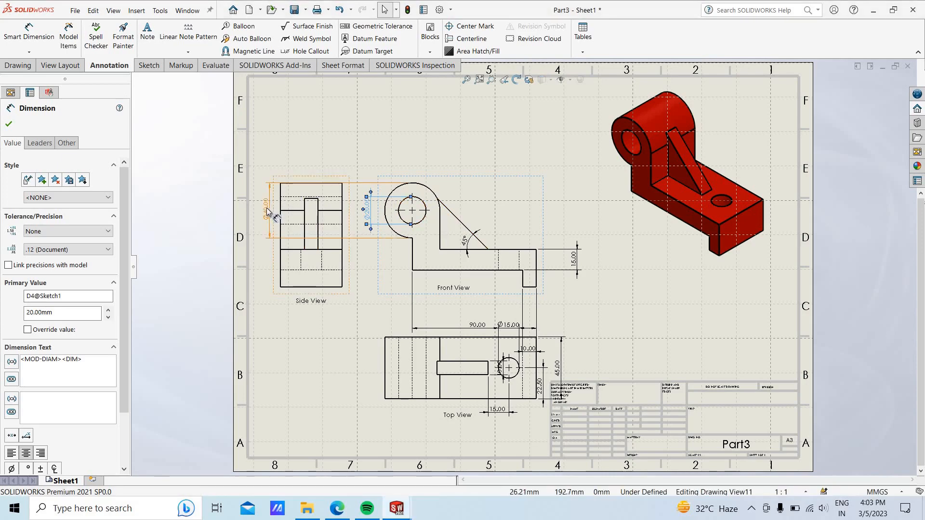
shift+drag(268, 212, 358, 160)
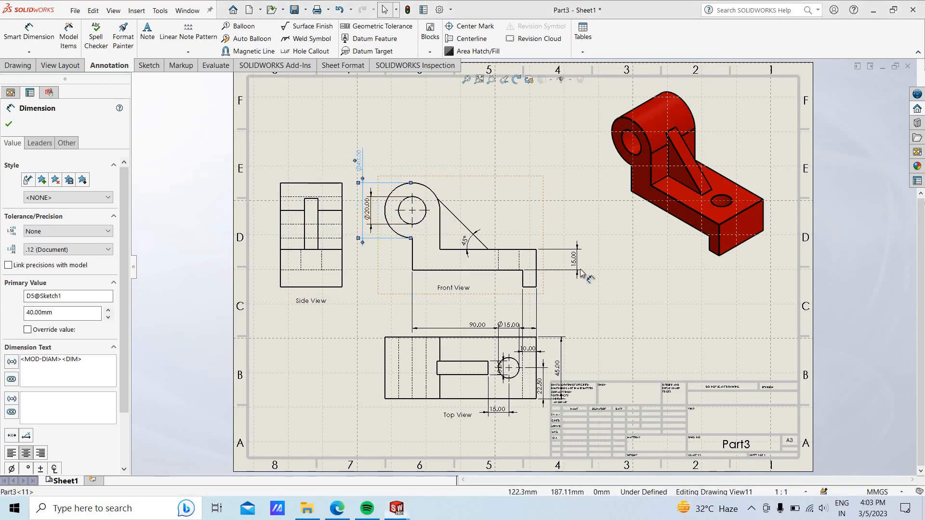
drag(568, 265, 560, 266)
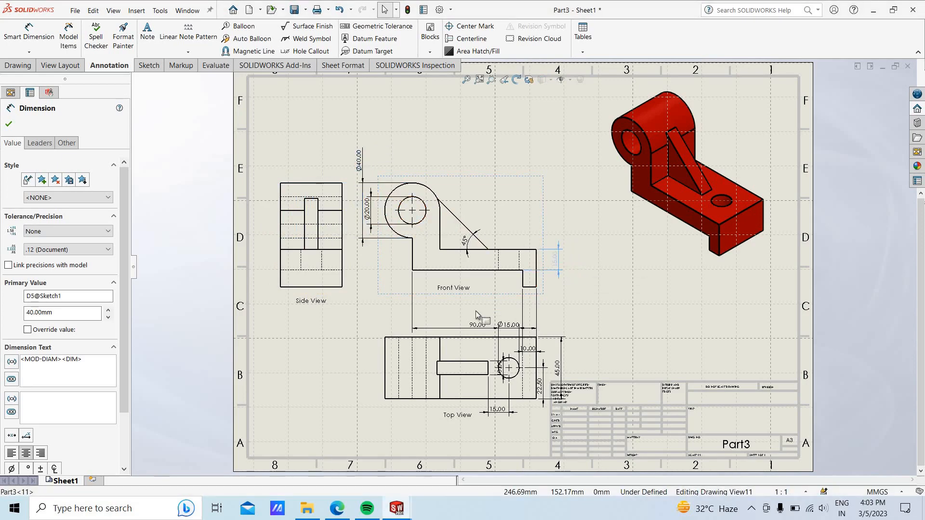
mouse_move(478, 324)
mouse_down()
mouse_move(480, 296)
mouse_move(480, 304)
mouse_up()
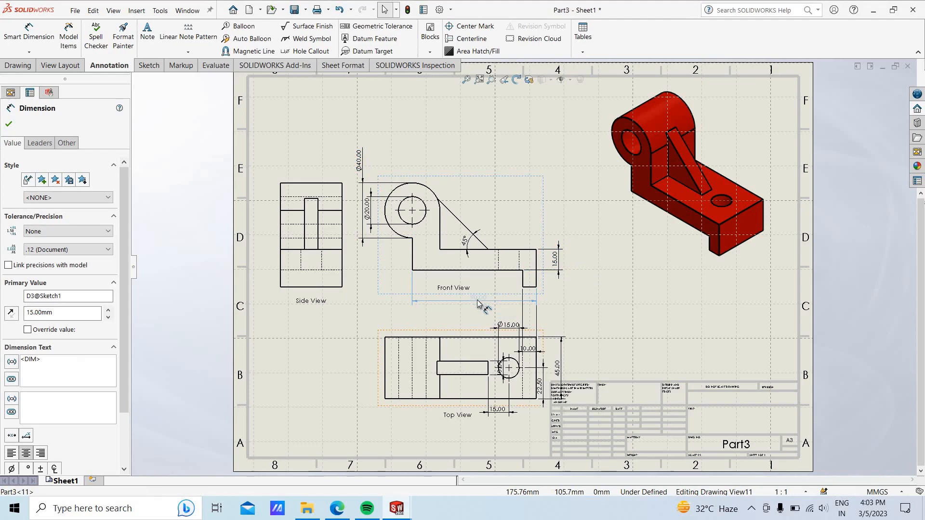
- Settle the 90 mm dimension beneath the front view, and move the top view's 10 mm rib-width and 15 mm hole-position dimensions outside its outline
click(501, 299)
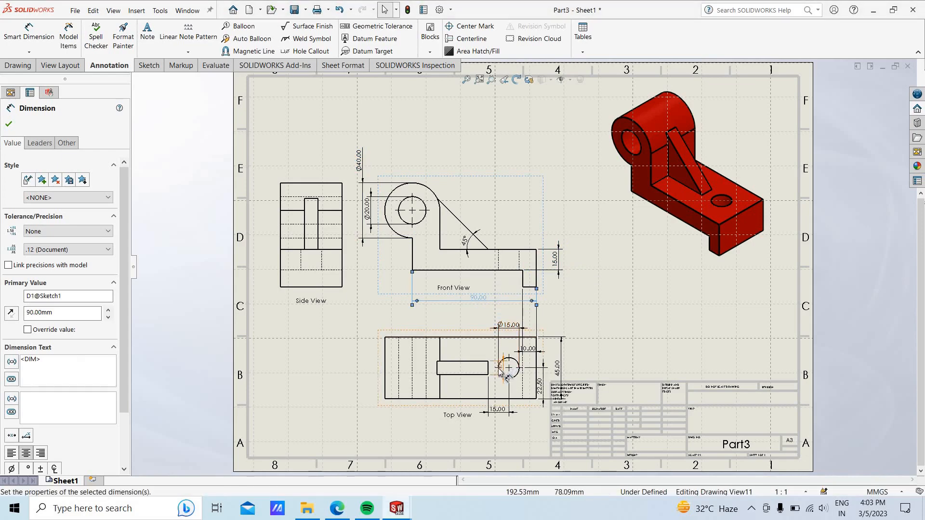
drag(470, 360, 348, 356)
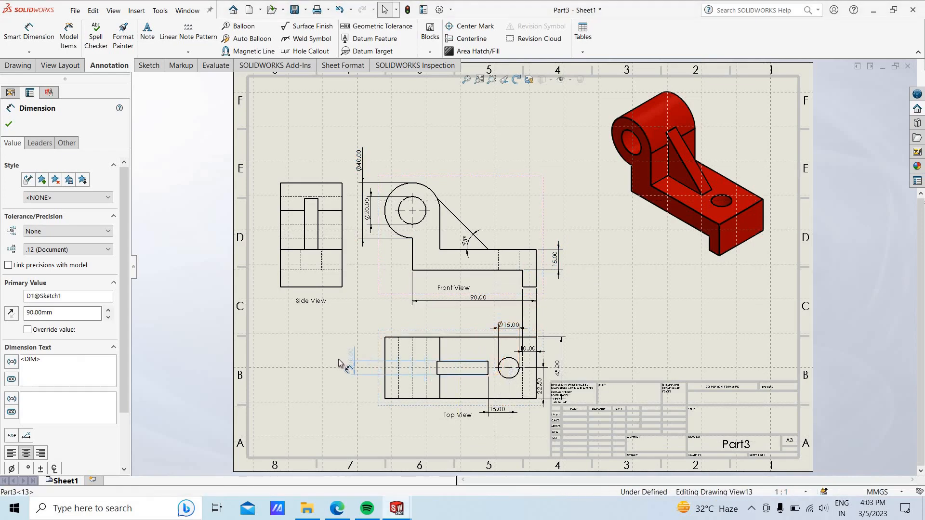
drag(501, 413, 496, 431)
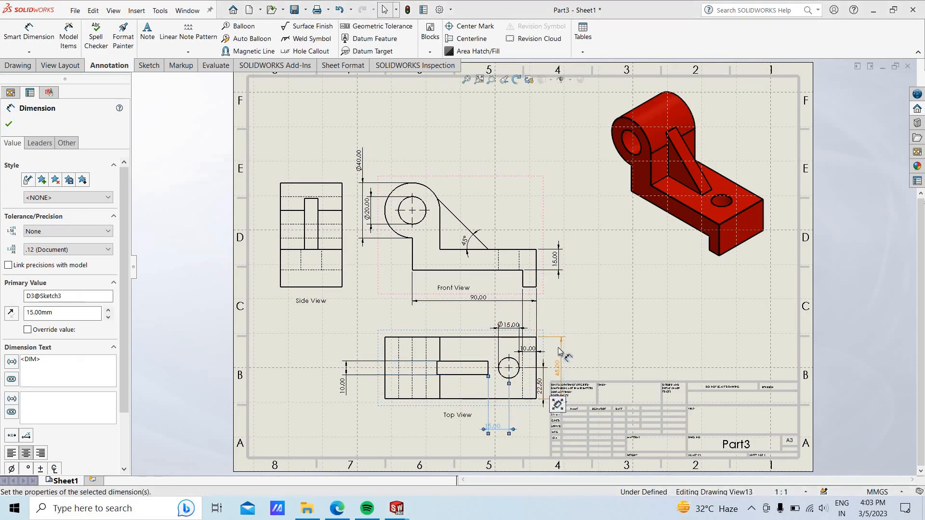
- Move the 45 and 22.5 mm dimension texts beyond the top view's outline and the 10 mm lip dimension just above that view
drag(559, 352, 561, 329)
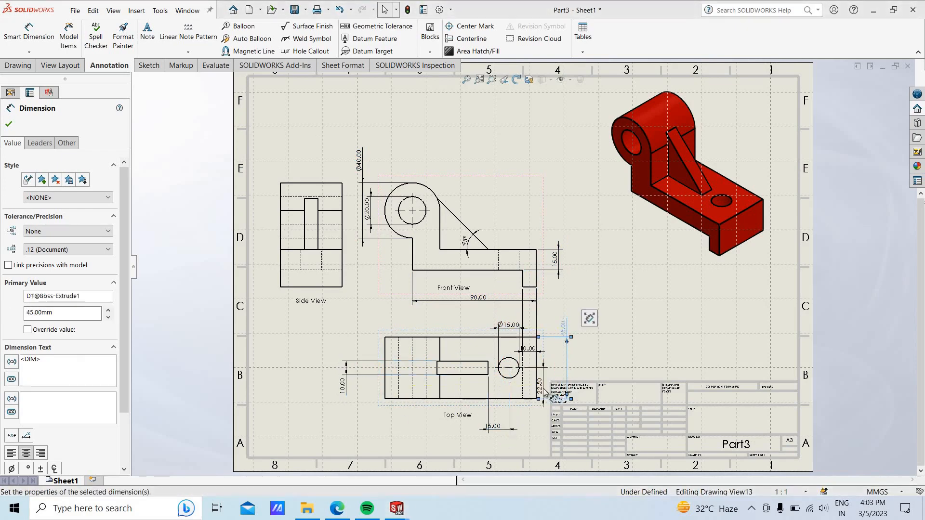
drag(540, 391, 540, 433)
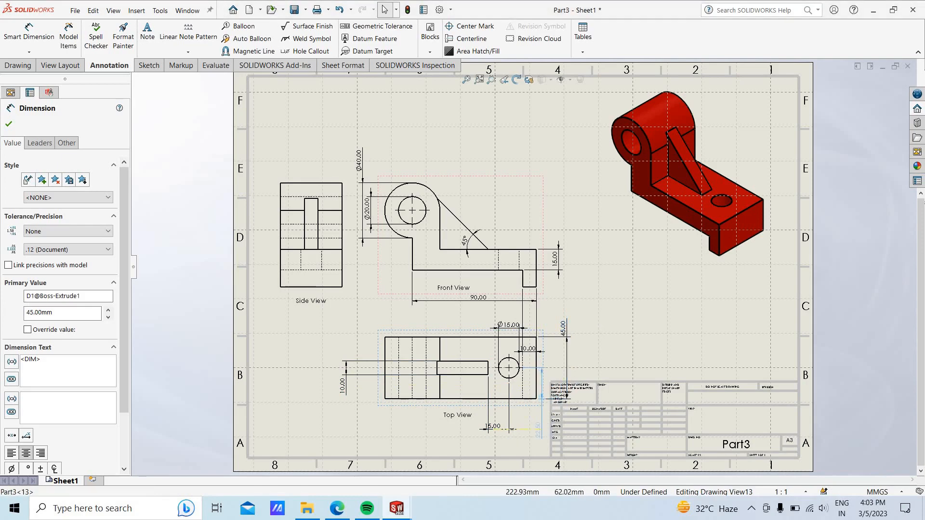
drag(540, 328, 542, 330)
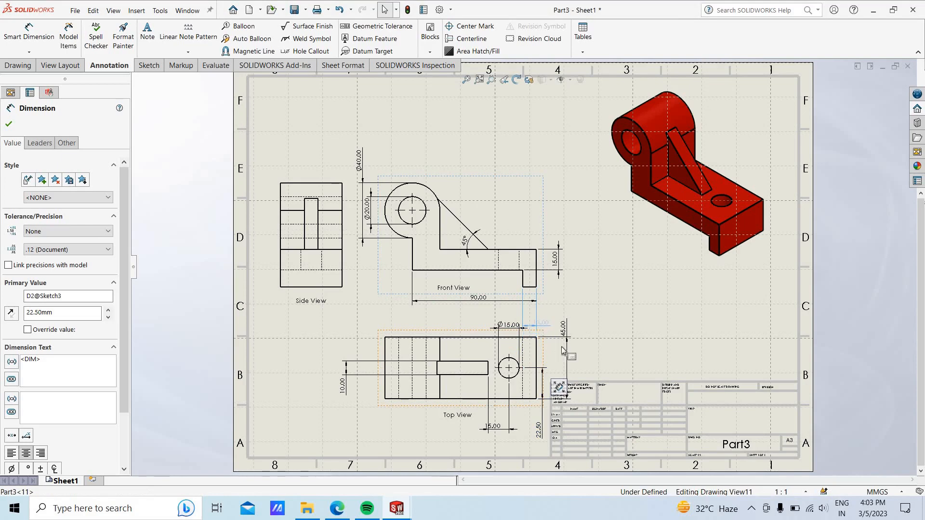
click(620, 349)
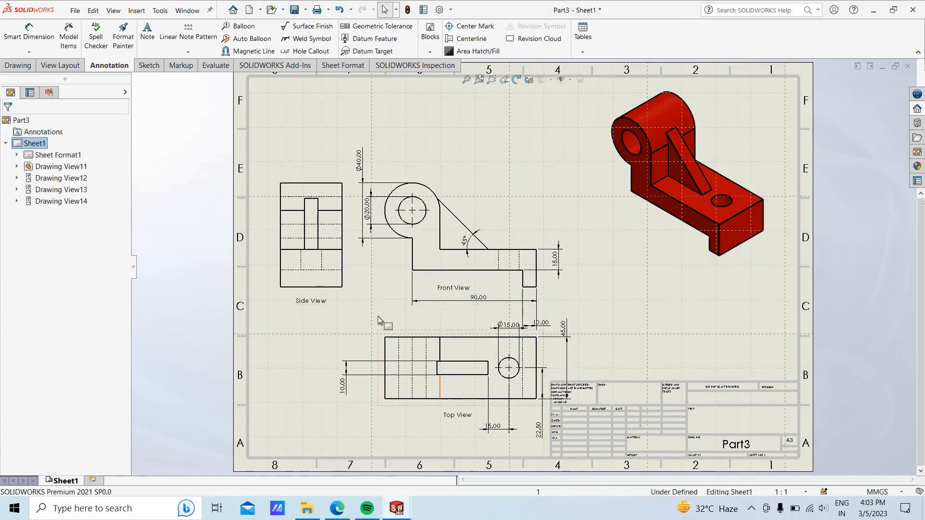
- Shift the front and side views leftwards on the sheet, and move the Ø40 dimension slightly farther from the front view
drag(376, 300, 376, 301)
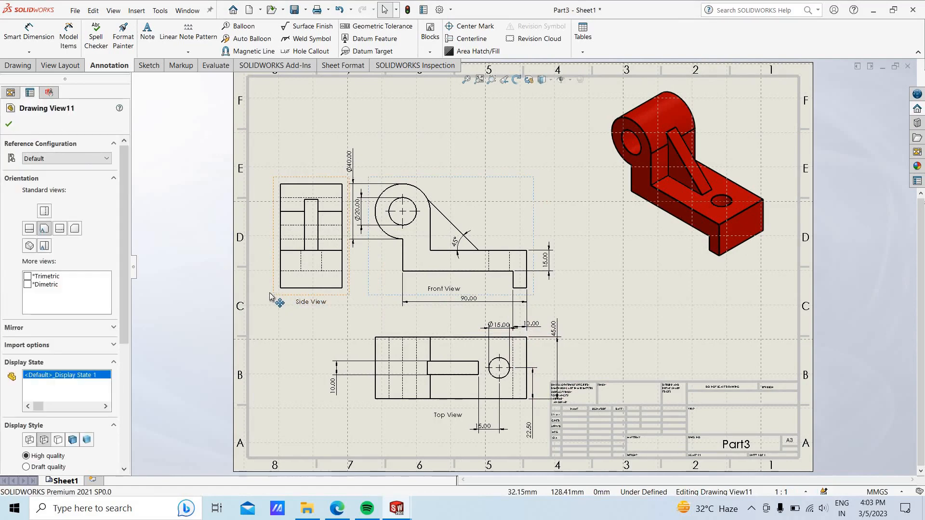
drag(278, 299, 264, 296)
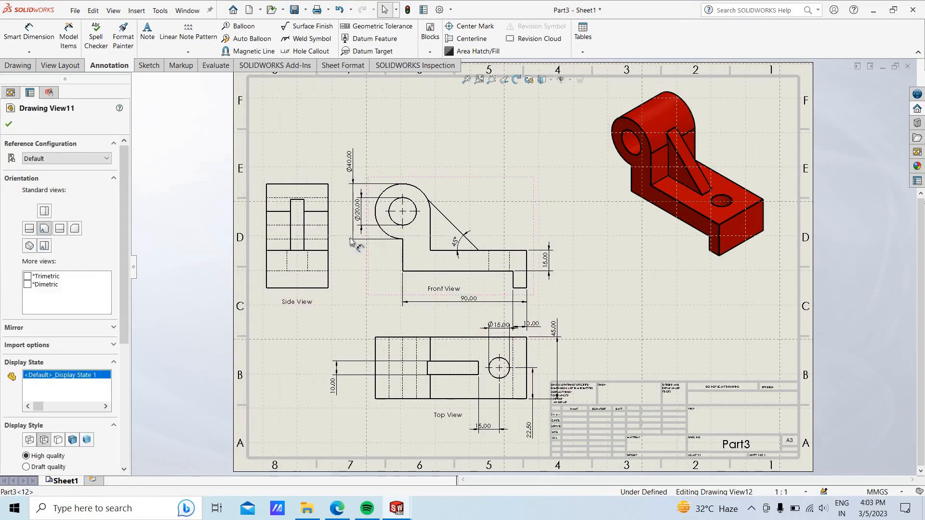
click(350, 170)
drag(349, 164, 341, 165)
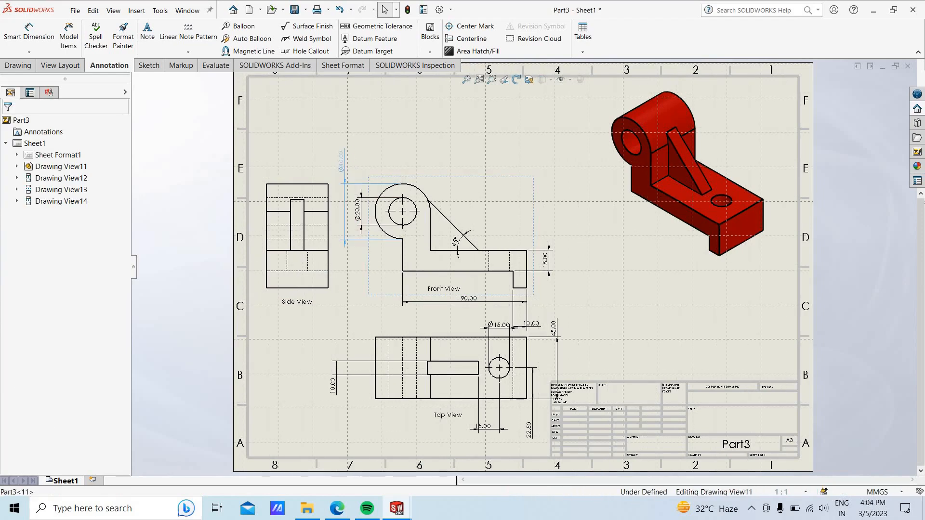
click(294, 402)
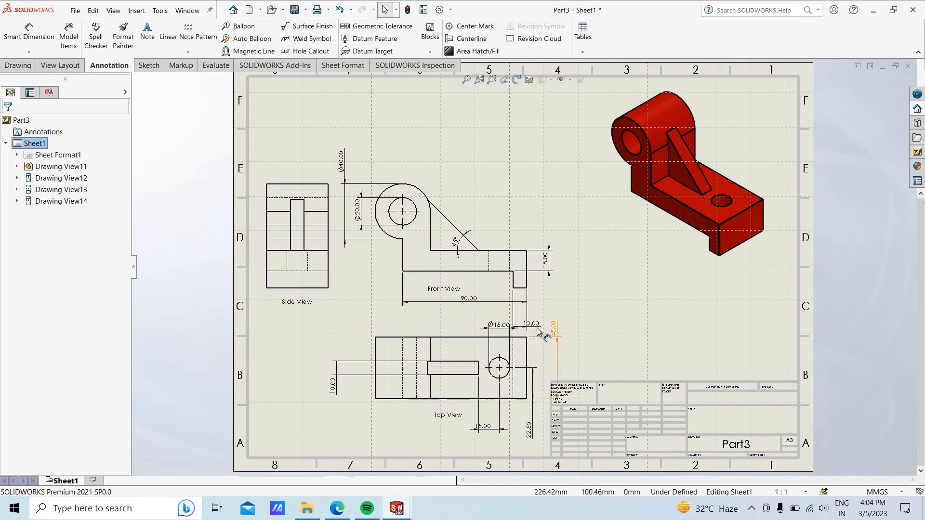
- Place the 10 mm lip dimension beneath the front view in line with the 90 mm one, and bring the 45 mm dimension closer to the top view
drag(532, 344, 533, 352)
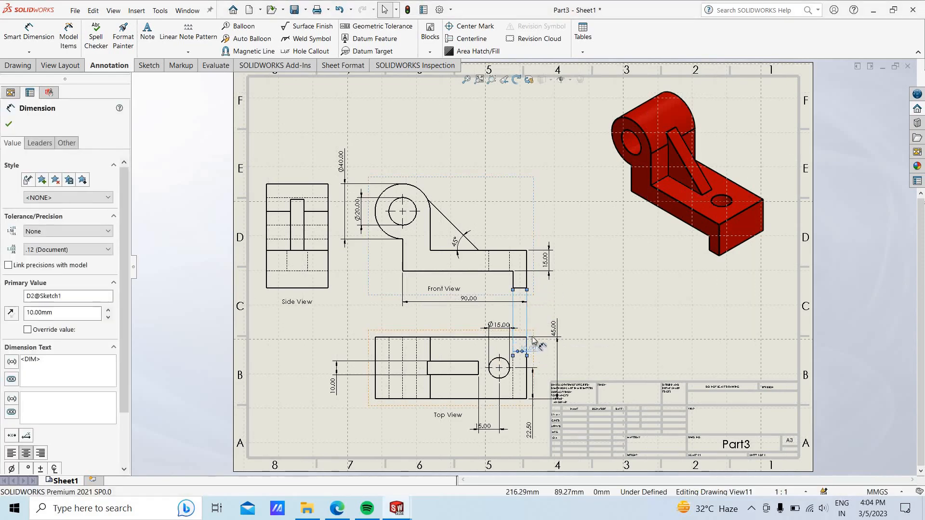
drag(534, 341, 534, 310)
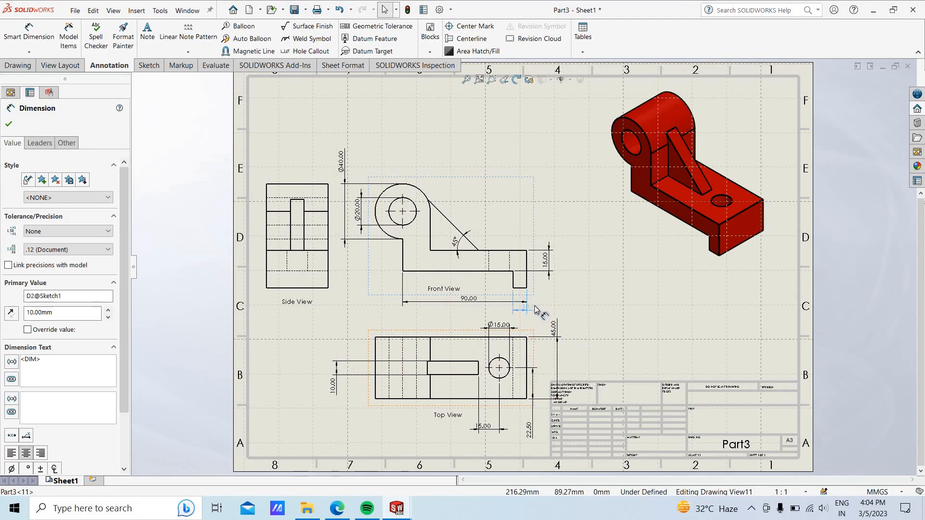
click(593, 319)
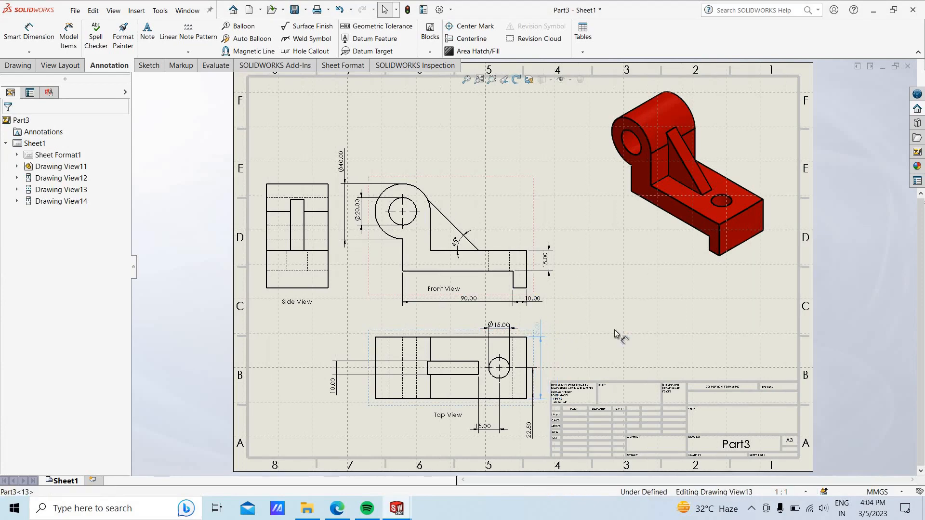
click(581, 353)
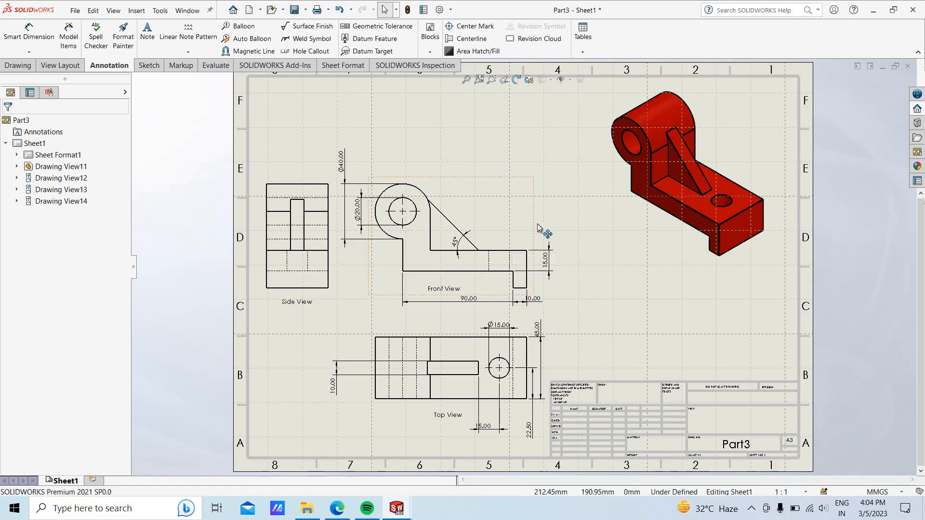
- Move the front view higher to widen the gap above the top view, and shift the side view slightly away from the front view
drag(539, 226, 536, 189)
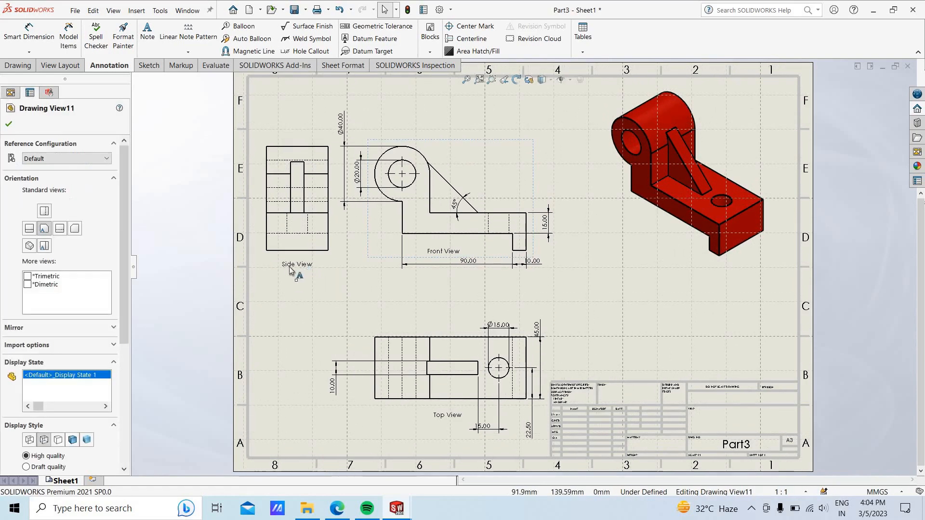
drag(264, 264, 259, 264)
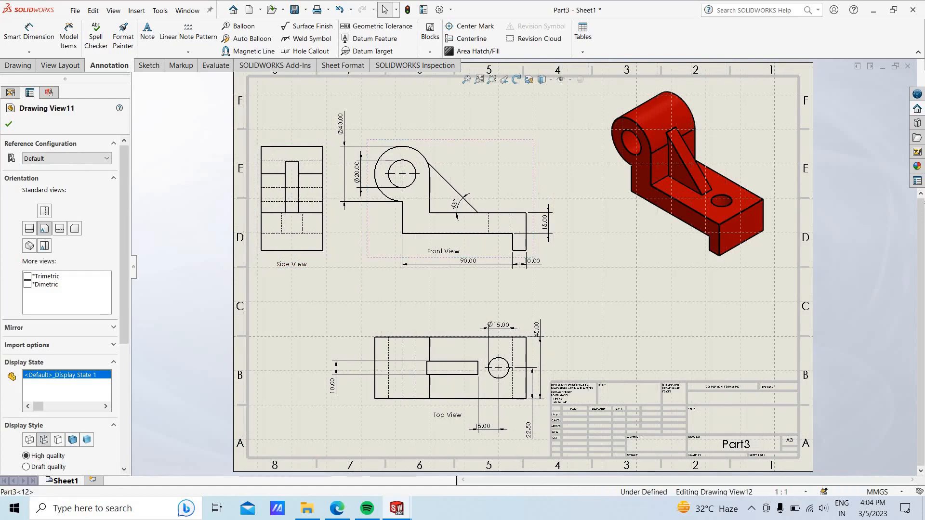
click(287, 377)
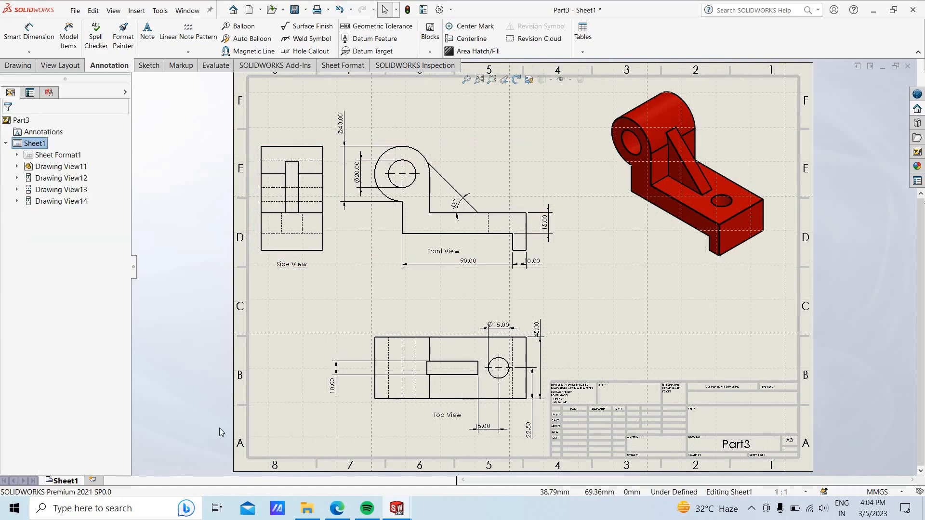